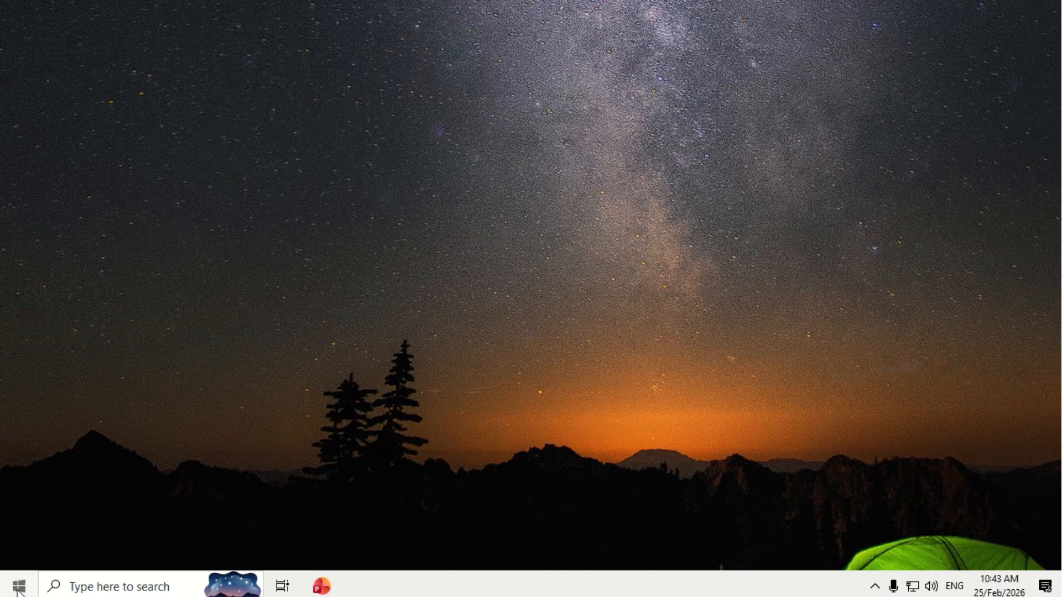
Step: Launch TallyPrime from the Windows search and continue in Educational Mode
{"action": "left_click", "coordinate": [19, 588]}
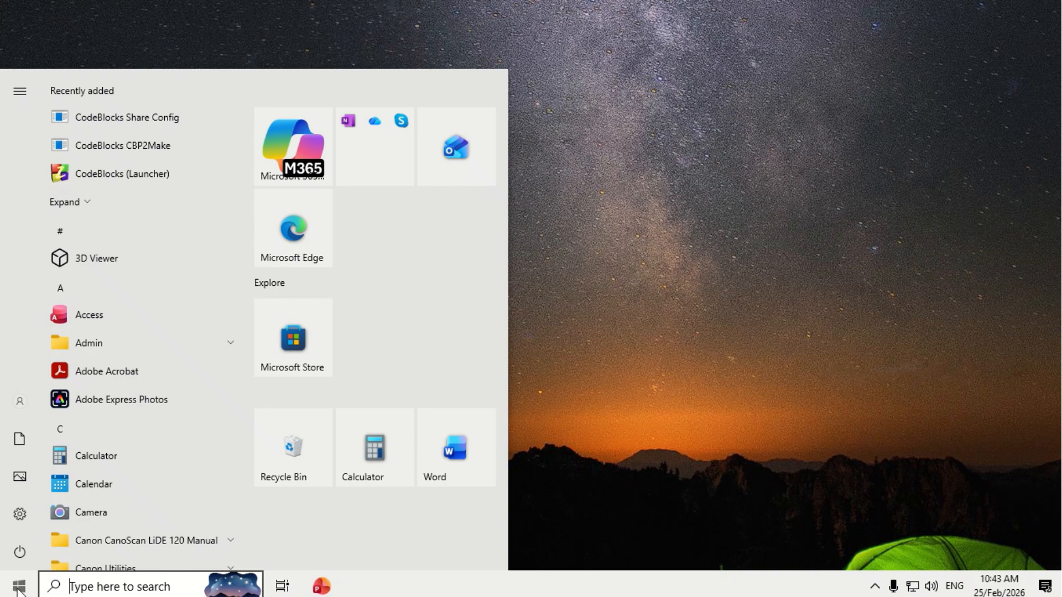
{"action": "left_click", "coordinate": [19, 587]}
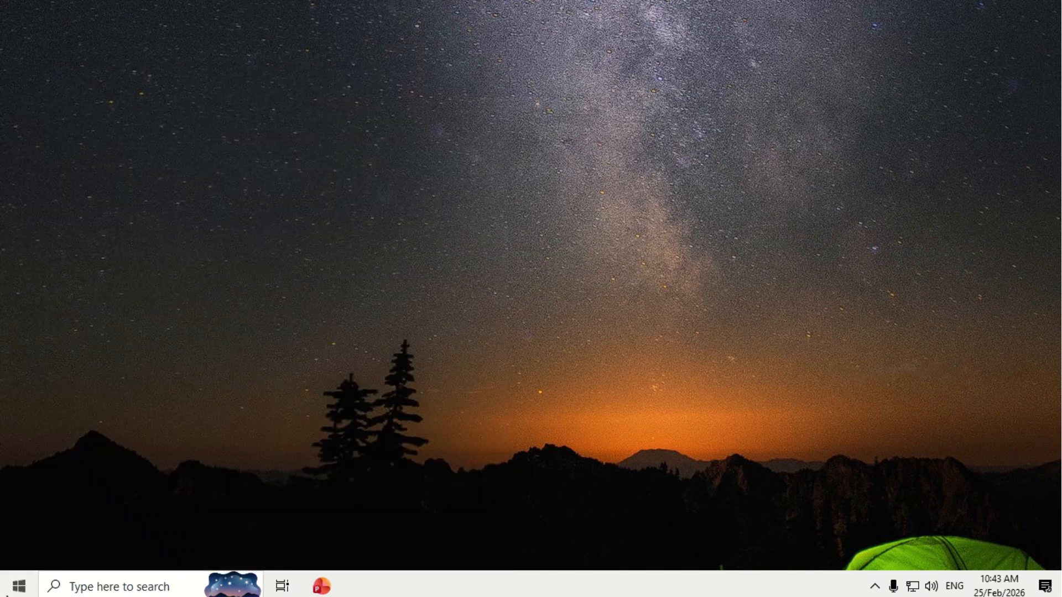
{"action": "left_click", "coordinate": [18, 587]}
{"action": "type", "text": "tall"}
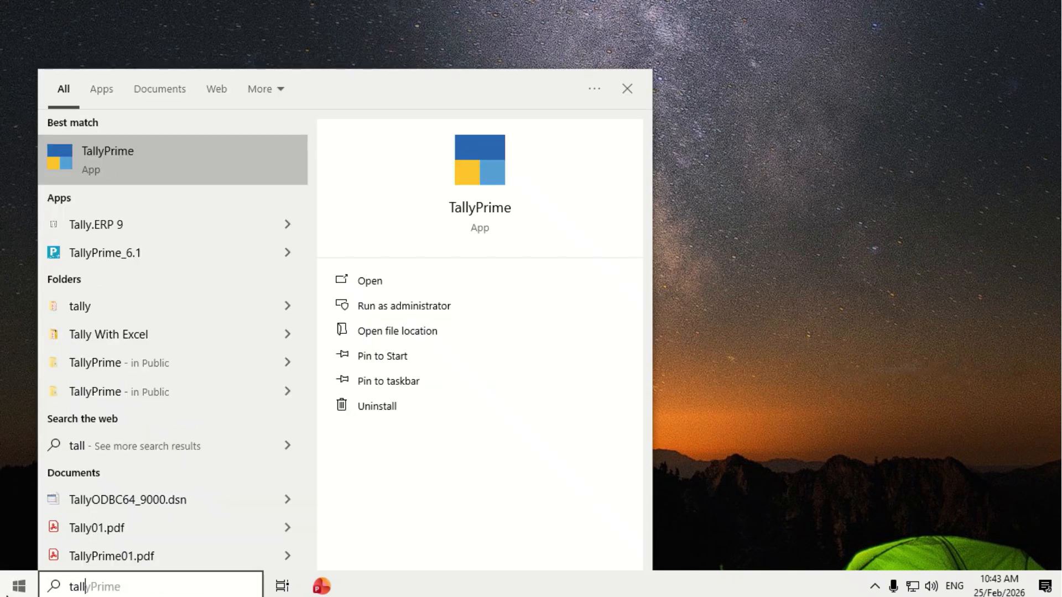
{"action": "left_click", "coordinate": [118, 166]}
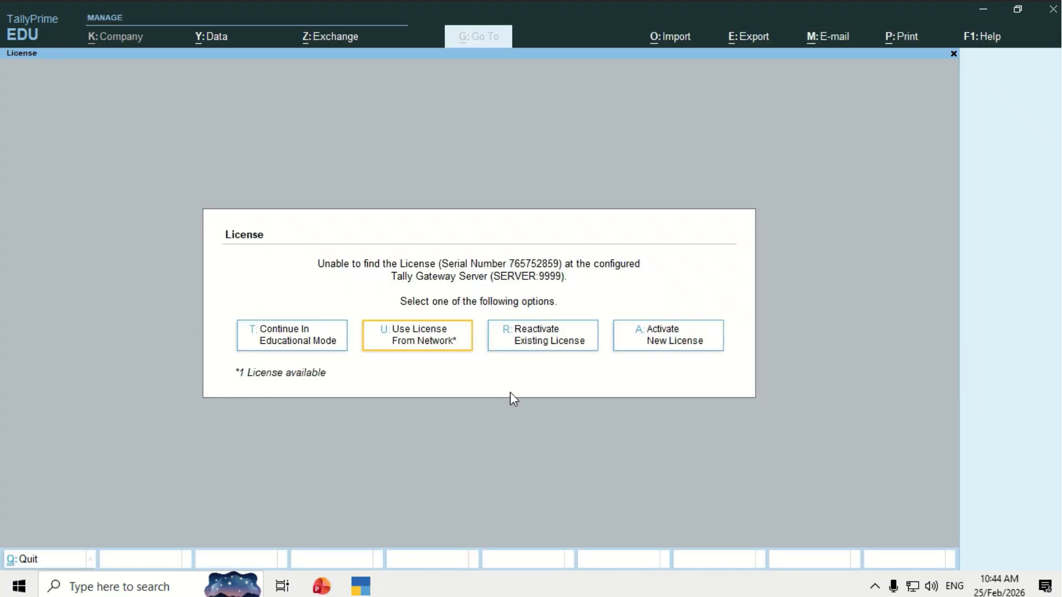
{"action": "left_click", "coordinate": [287, 338]}
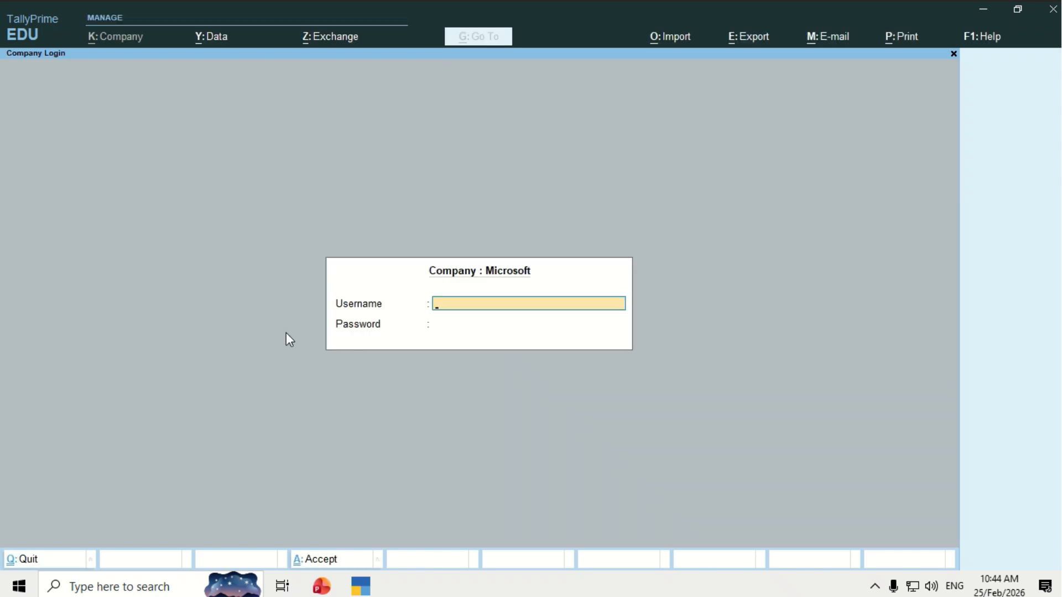
Step: Dismiss the Microsoft company login without quitting and start creating a new company
{"action": "key", "text": "Escape"}
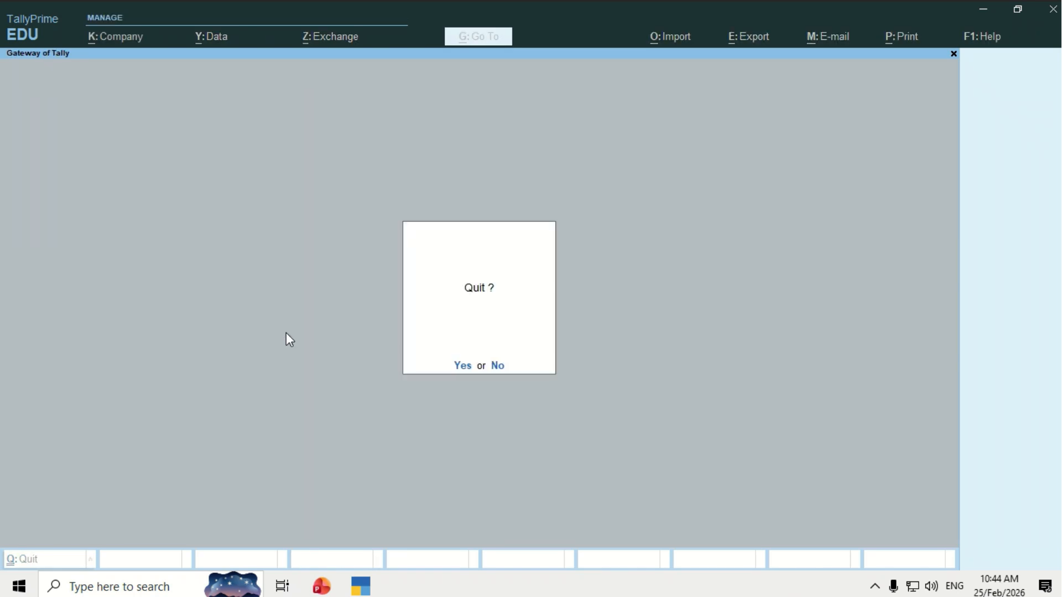
{"action": "key", "text": "n"}
{"action": "key", "text": "Up"}
{"action": "key", "text": "Up"}
{"action": "key", "text": "Up"}
{"action": "key", "text": "Up"}
{"action": "key", "text": "Up"}
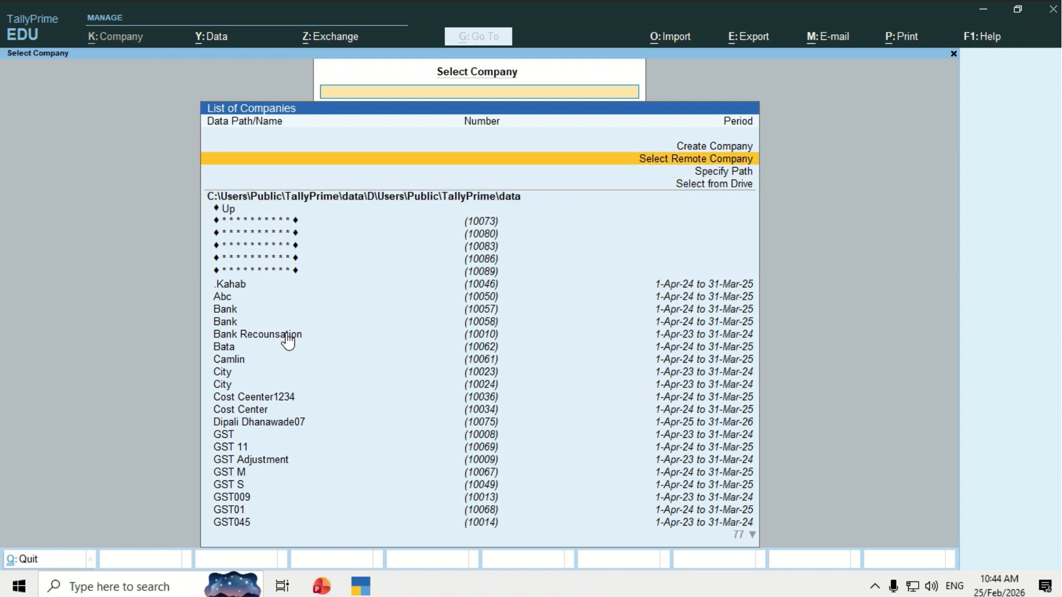
{"action": "key", "text": "Up"}
{"action": "key", "text": "Return"}
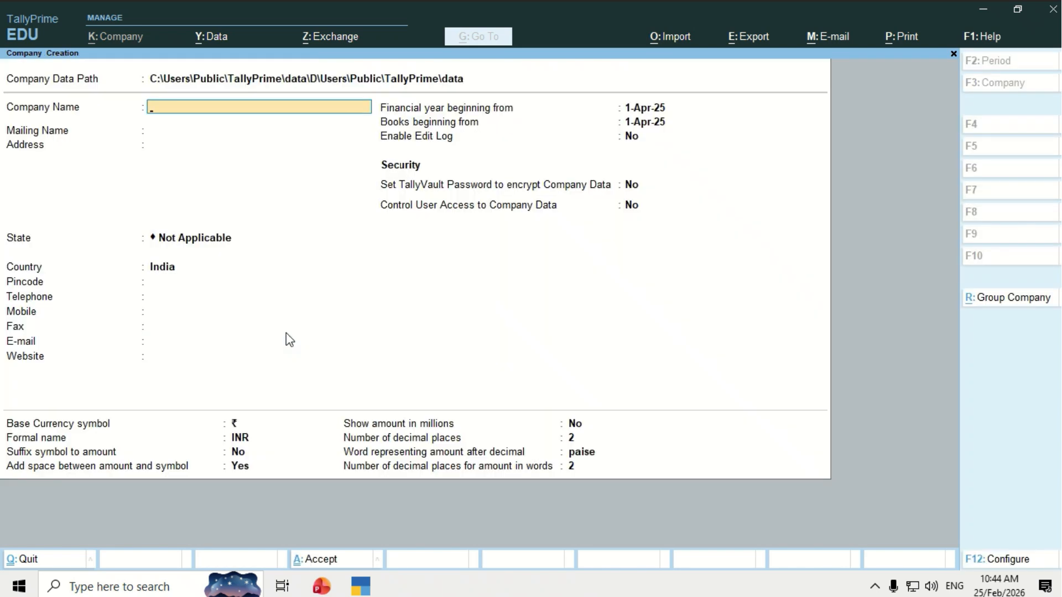
Step: Name the company Demo01 and set its state to Maharashtra
{"action": "type", "text": "Demo01"}
{"action": "key", "text": "Return"}
{"action": "key", "text": "Return"}
{"action": "key", "text": "Return"}
{"action": "type", "text": "Mah"}
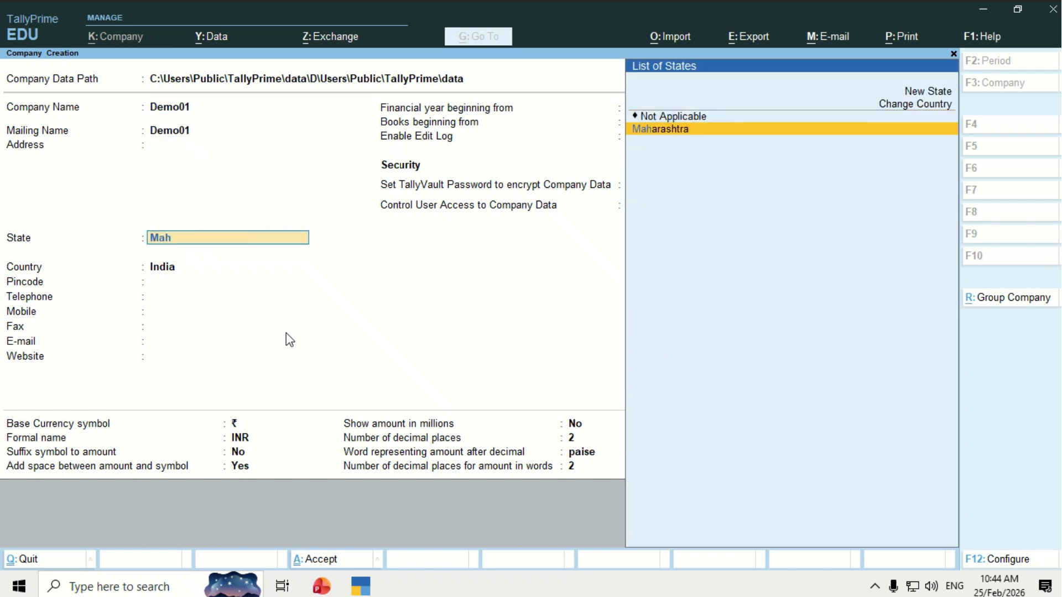
{"action": "key", "text": "Return"}
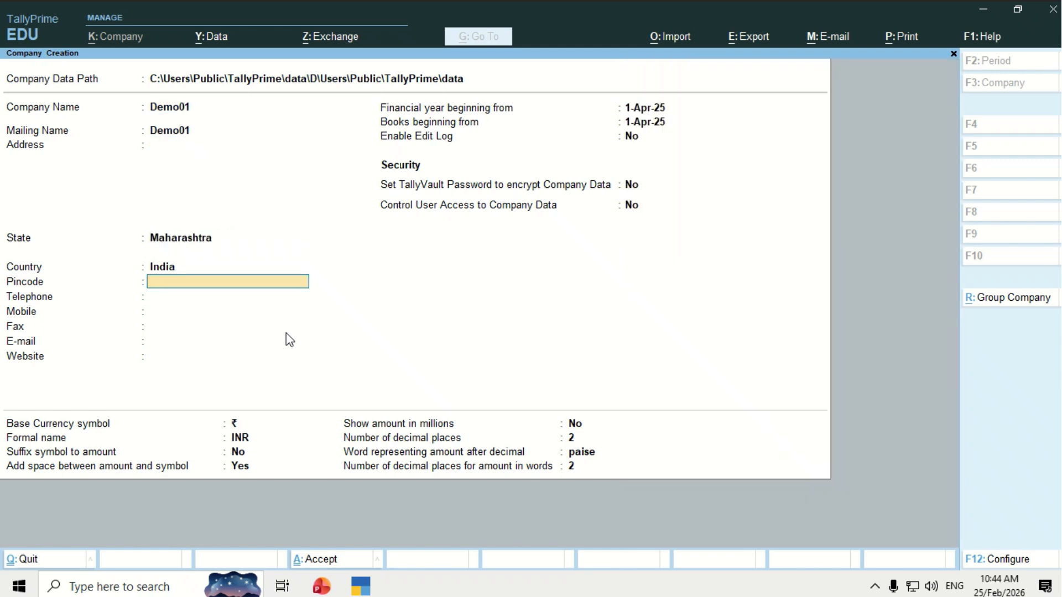
Step: Keep the defaults for the remaining company details, save the company, and leave its features form without changes
{"action": "key", "text": "Return"}
{"action": "key", "text": "Return"}
{"action": "key", "text": "Return"}
{"action": "key", "text": "Return"}
{"action": "key", "text": "Return"}
{"action": "key", "text": "Return"}
{"action": "key", "text": "Return"}
{"action": "key", "text": "Return"}
{"action": "key", "text": "Return"}
{"action": "key", "text": "Return"}
{"action": "key", "text": "Return"}
{"action": "key", "text": "Return"}
{"action": "key", "text": "Return"}
{"action": "key", "text": "Return"}
{"action": "key", "text": "Return"}
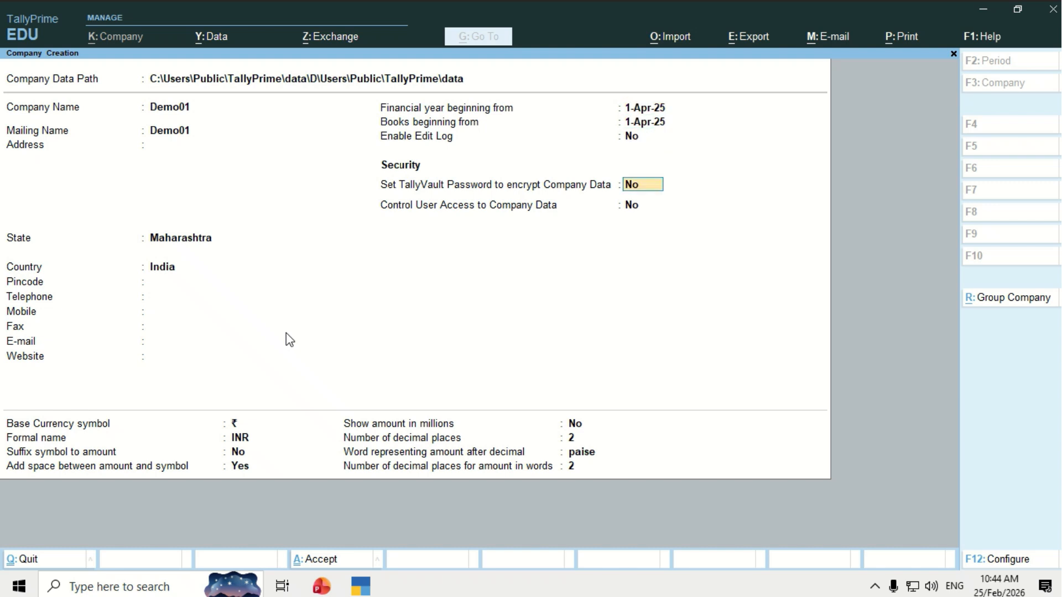
{"action": "key", "text": "Return"}
{"action": "key", "text": "Return"}
{"action": "key", "text": "Return"}
{"action": "key", "text": "Return"}
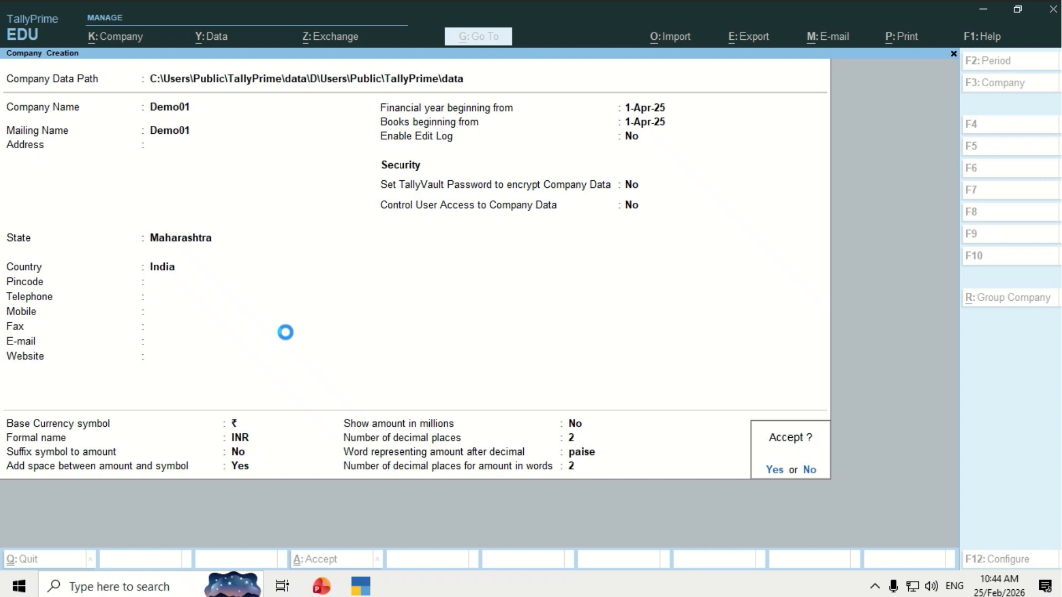
{"action": "key", "text": "Return"}
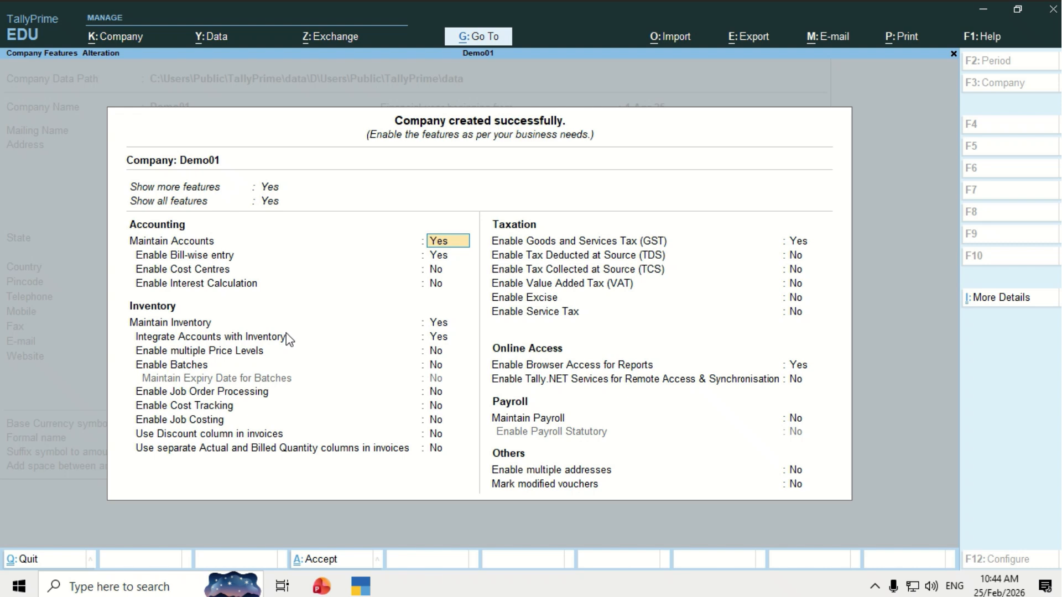
{"action": "key", "text": "Escape"}
{"action": "key", "text": "y"}
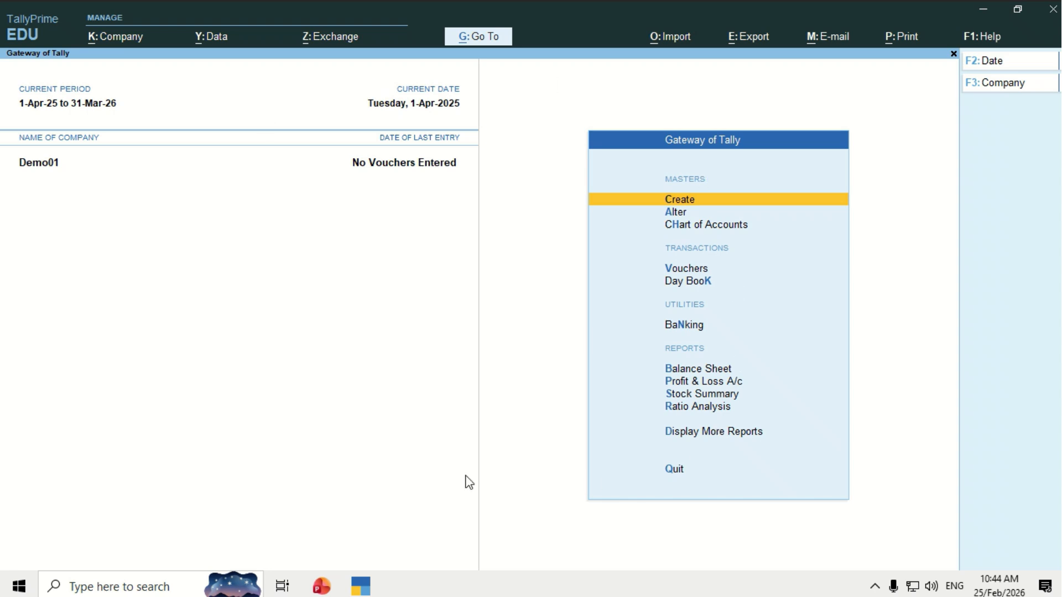
{"action": "key", "text": "Return"}
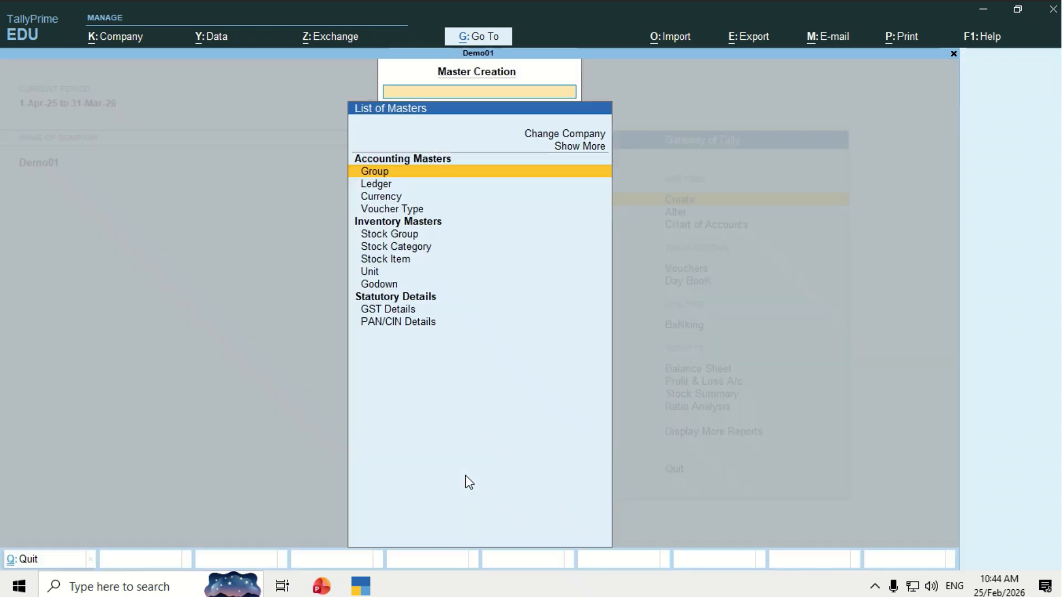
{"action": "key", "text": "Down"}
{"action": "key", "text": "Return"}
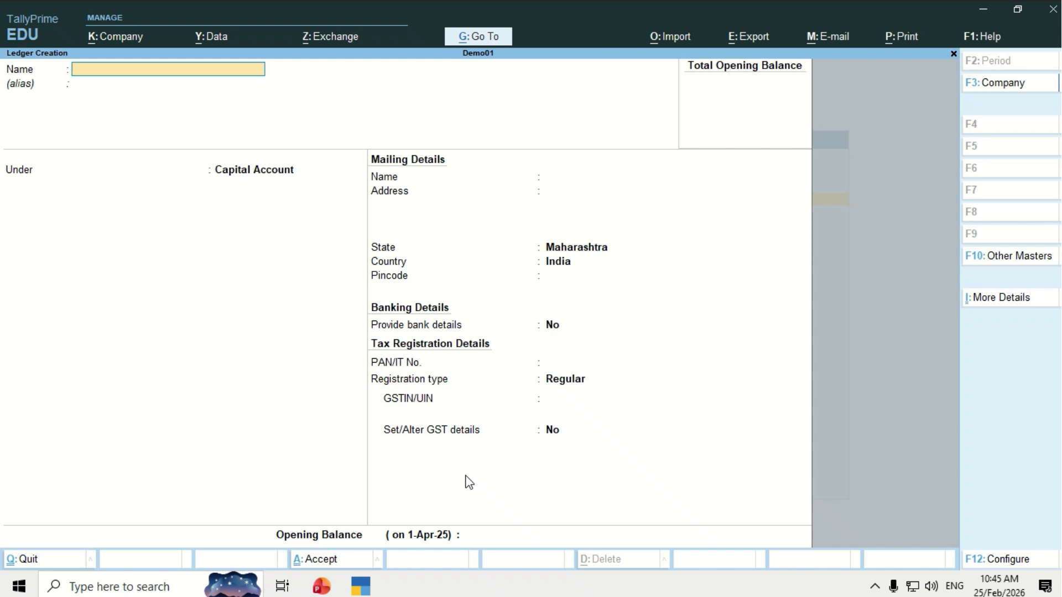
{"action": "key", "text": "Escape"}
{"action": "key", "text": "y"}
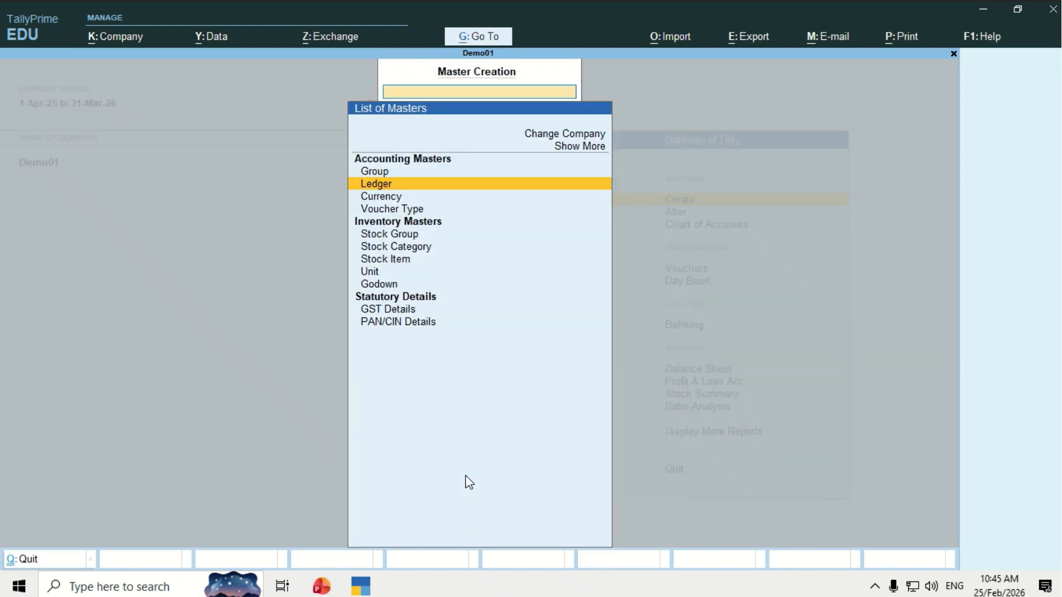
{"action": "key", "text": "Escape"}
Step: Open voucher entry and change the payment voucher to Single Entry mode
{"action": "key", "text": "Down"}
{"action": "key", "text": "Down"}
{"action": "key", "text": "Down"}
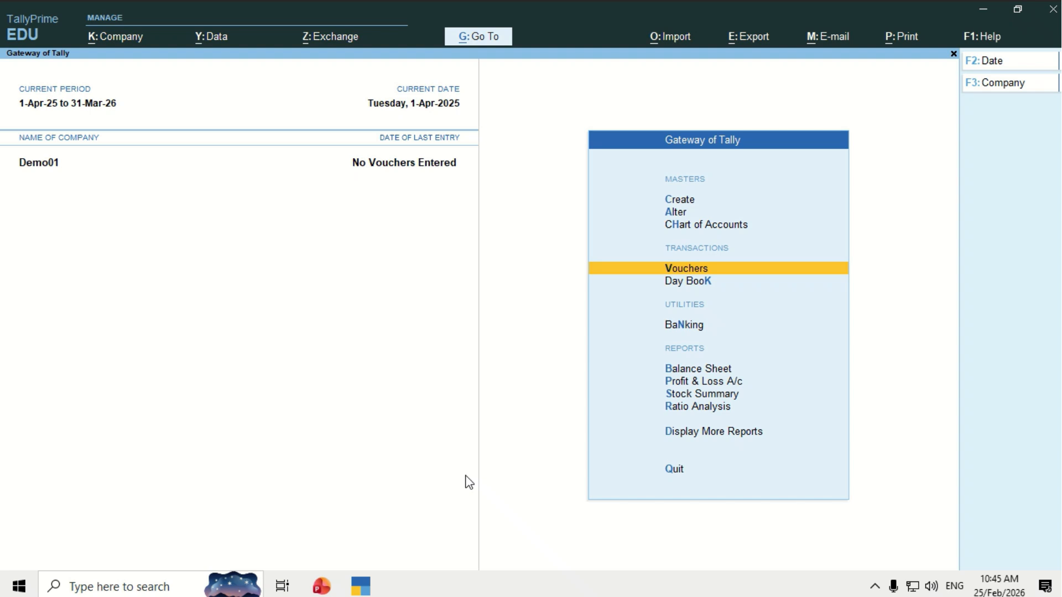
{"action": "key", "text": "Return"}
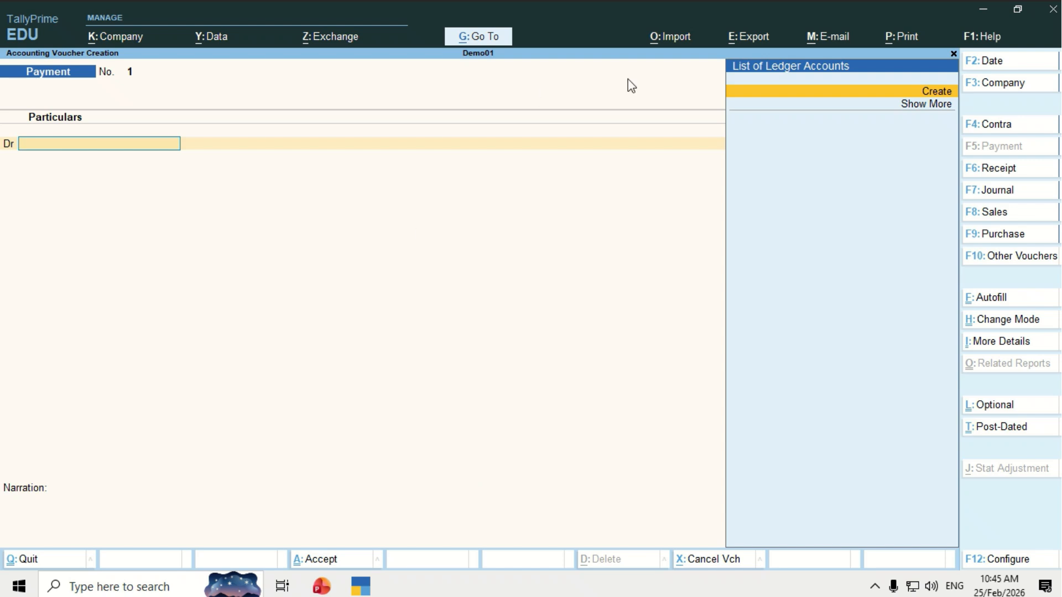
{"action": "left_click", "coordinate": [1003, 319]}
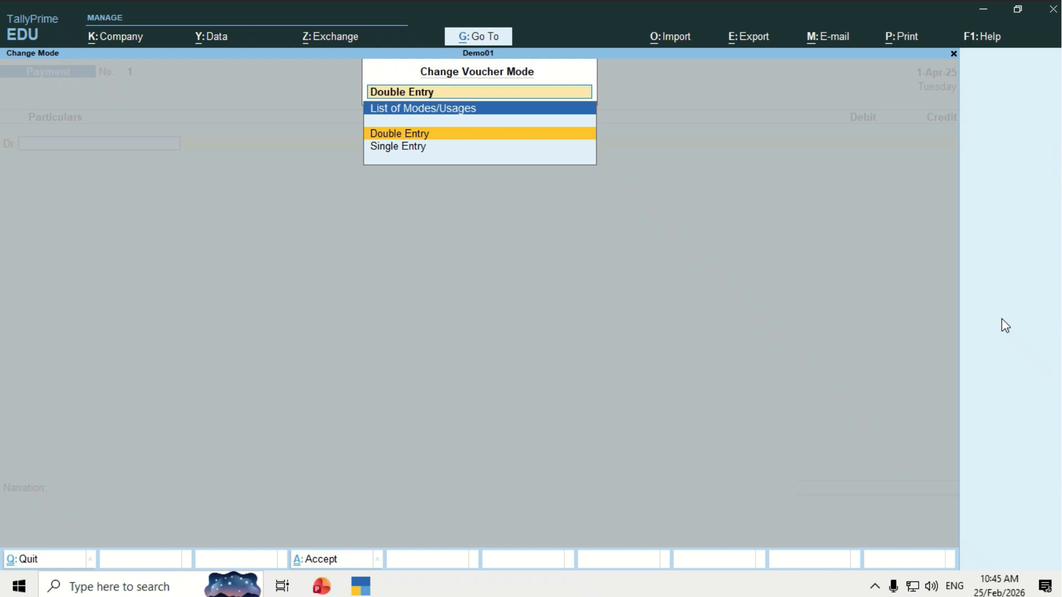
{"action": "left_click", "coordinate": [399, 148]}
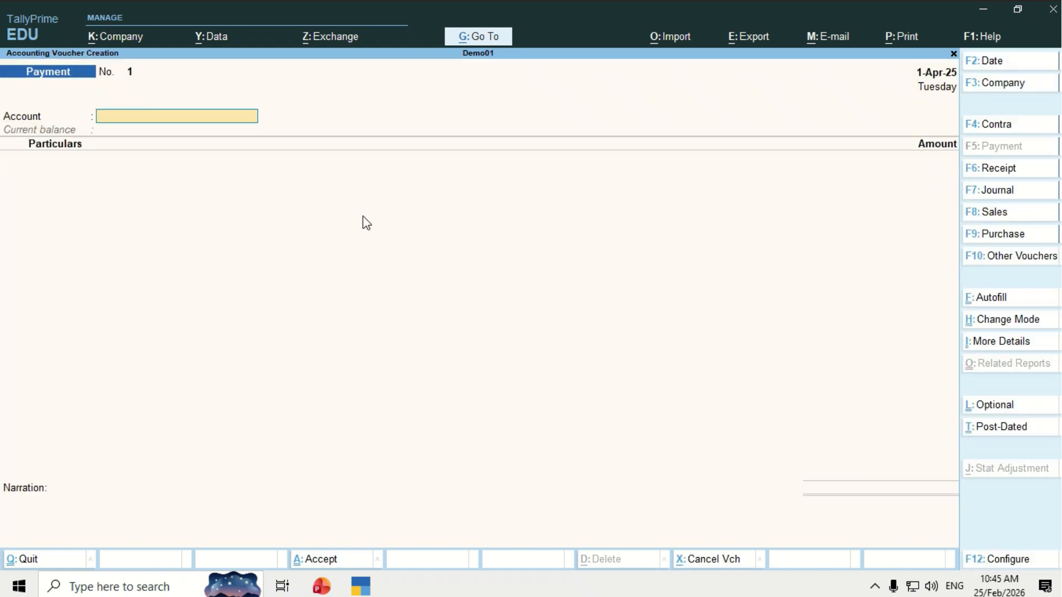
Step: View the Receipt and Contra voucher forms, and return to the Payment voucher
{"action": "key", "text": "F6"}
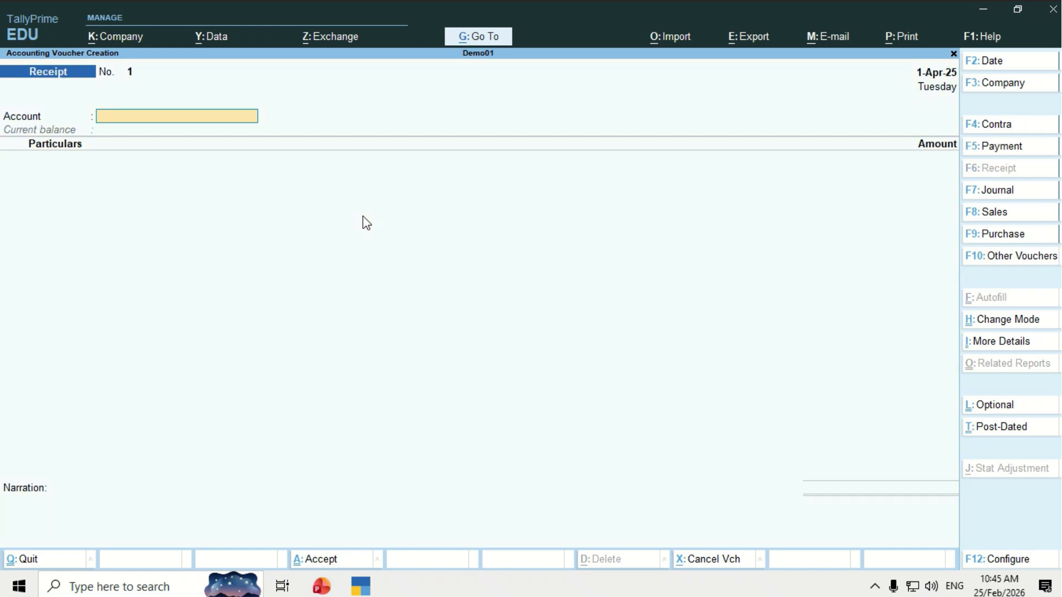
{"action": "key", "text": "F4"}
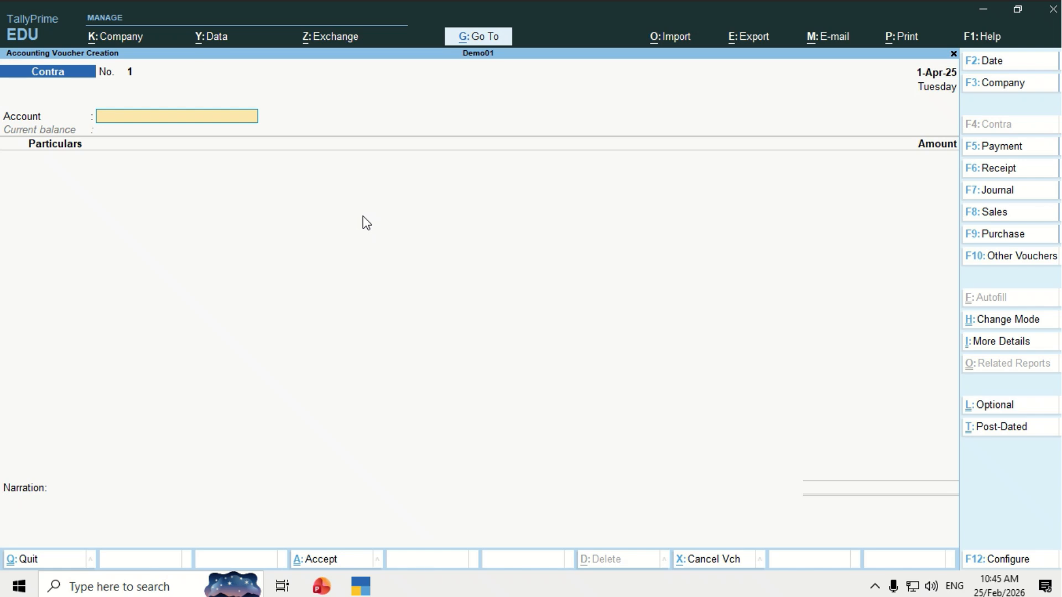
{"action": "key", "text": "F5"}
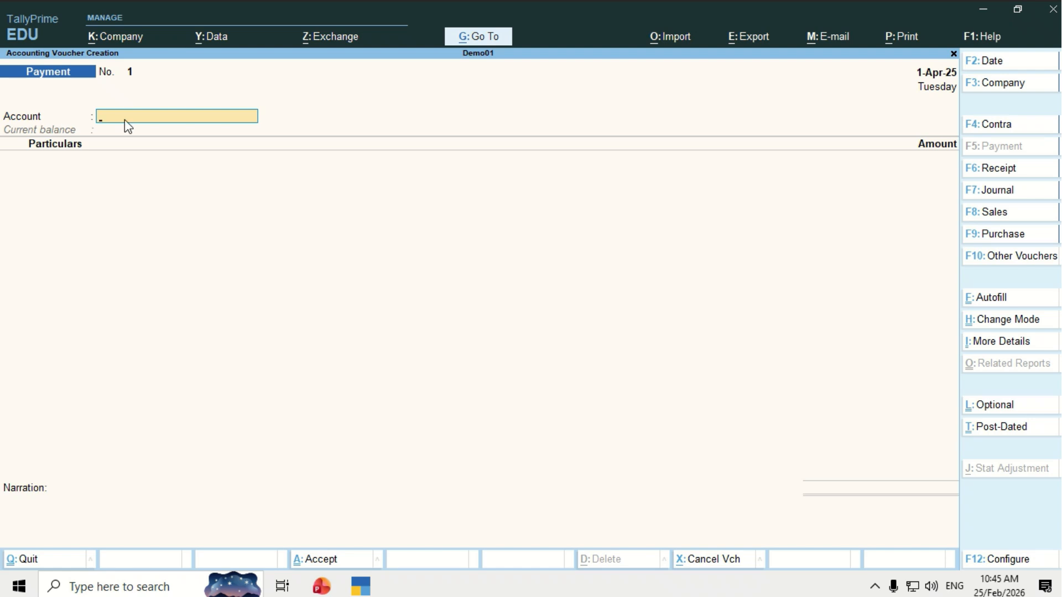
{"action": "type", "text": "C"}
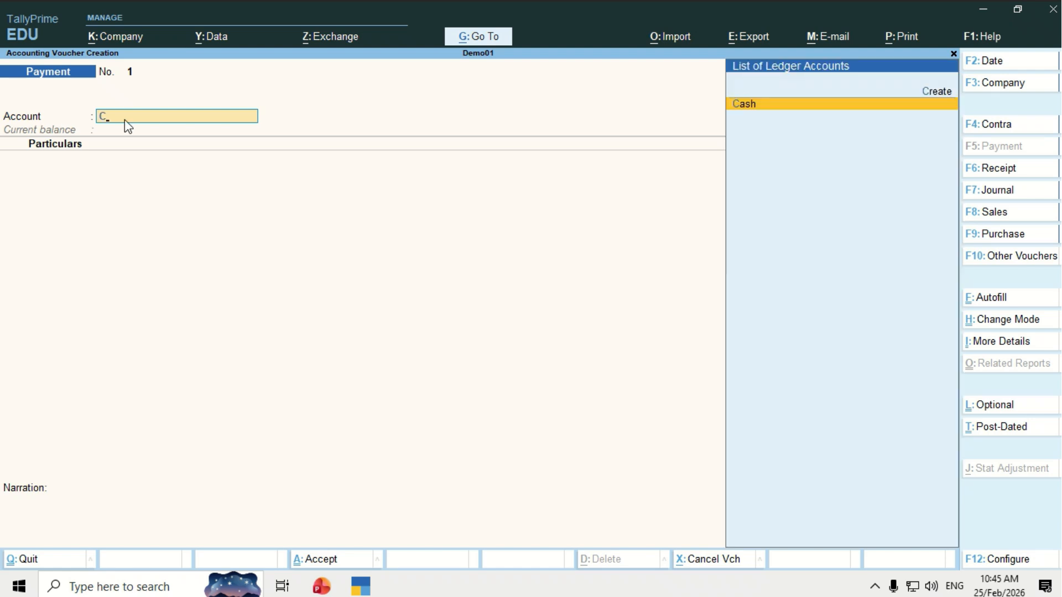
{"action": "key", "text": "BackSpace"}
{"action": "type", "text": "b"}
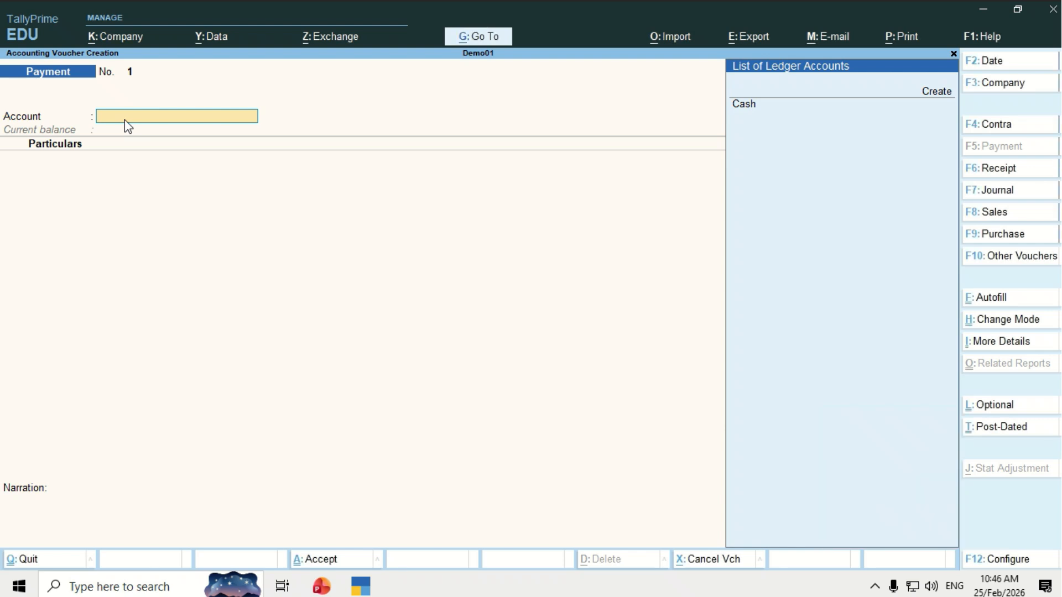
{"action": "type", "text": "b"}
{"action": "key", "text": "alt"}
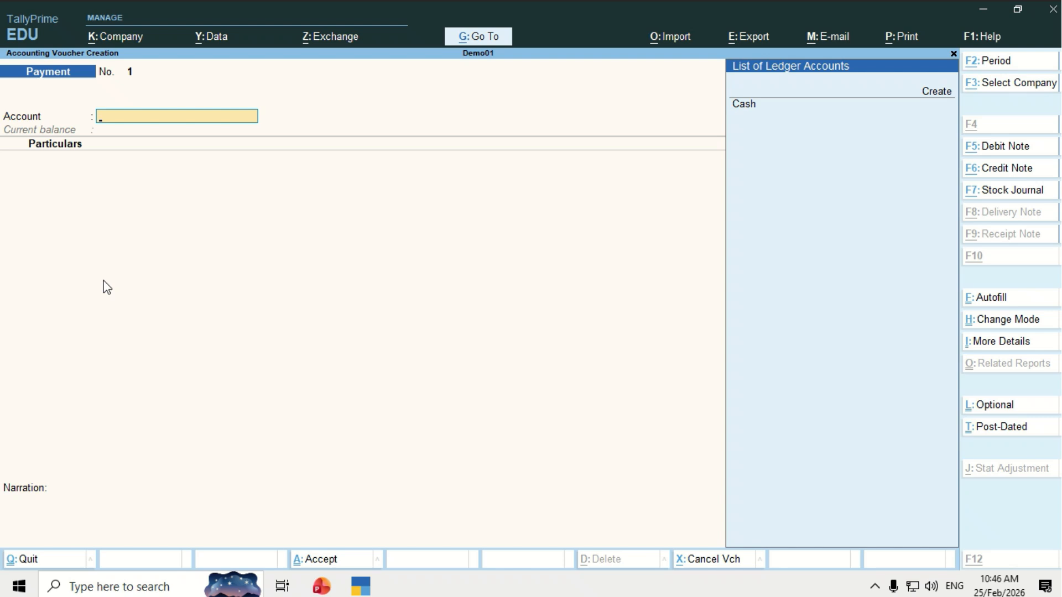
{"action": "key", "text": "alt+c"}
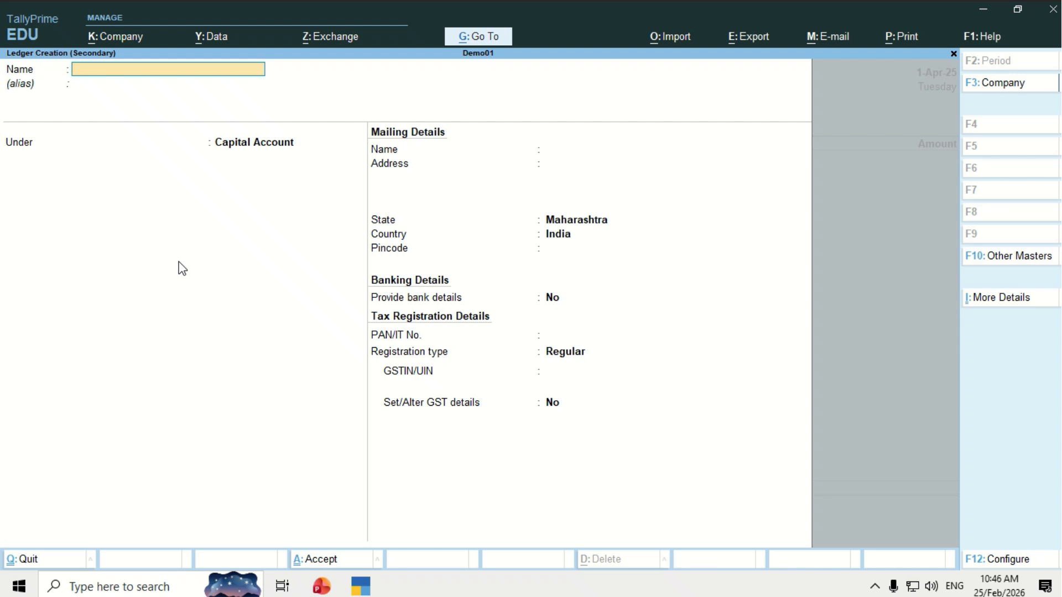
{"action": "key", "text": "Escape"}
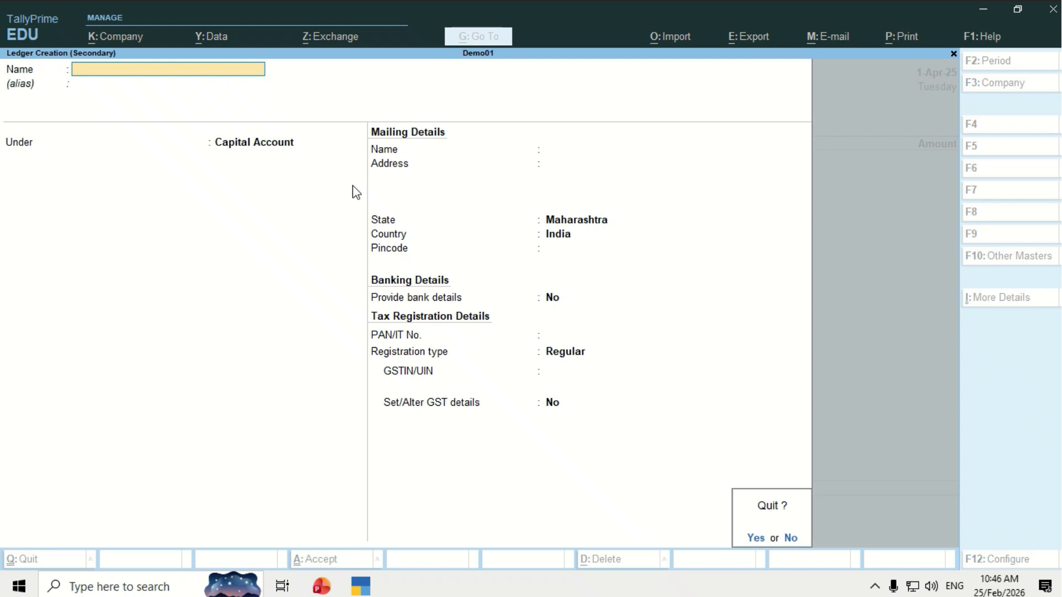
{"action": "key", "text": "y"}
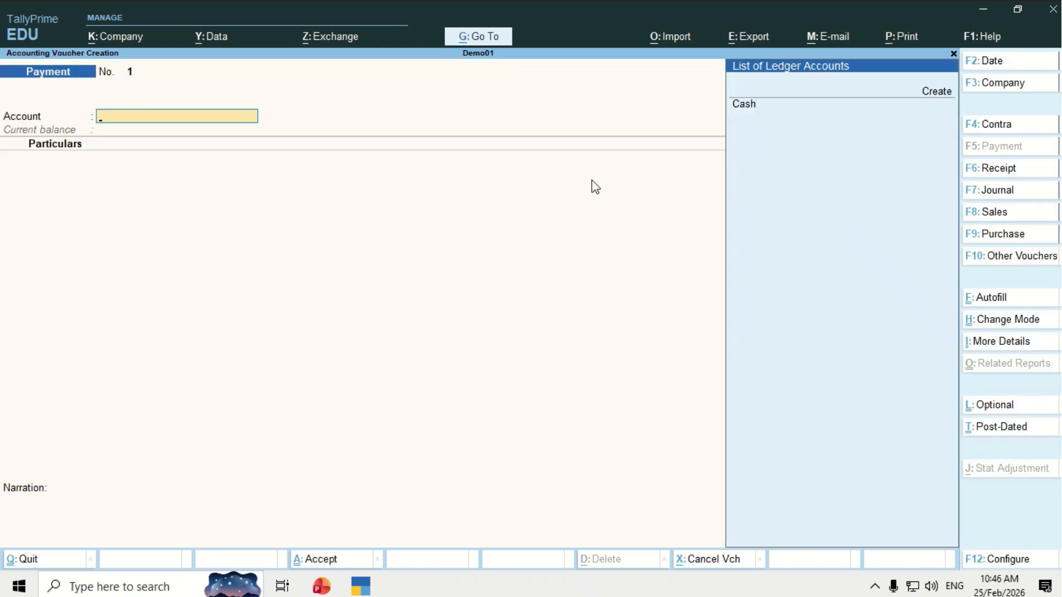
{"action": "key", "text": "Escape"}
{"action": "key", "text": "y"}
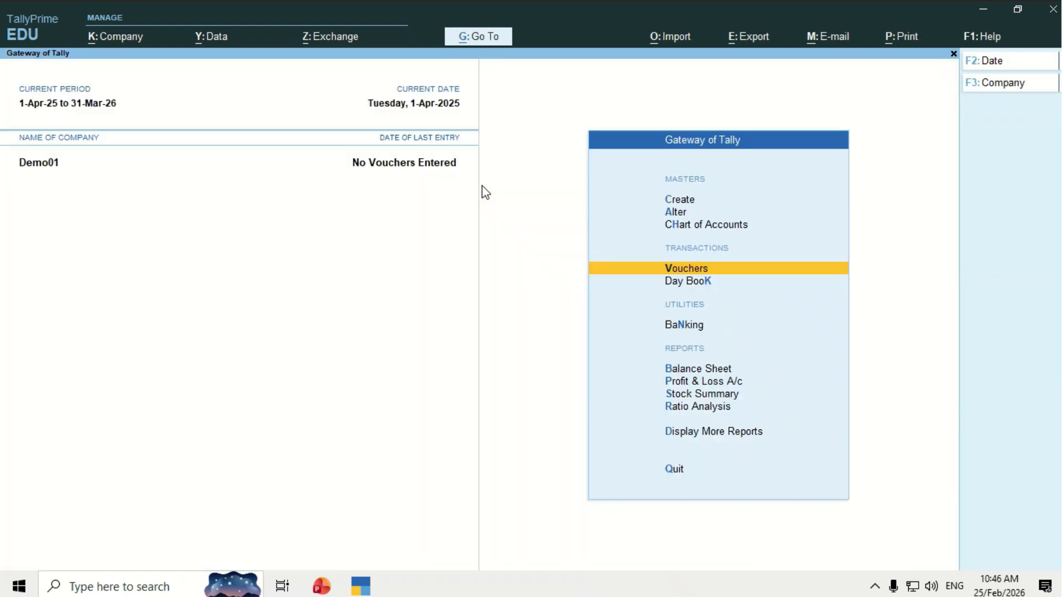
Step: From the payment voucher's account field, start a new ledger named Bank Ac under the Bank Accounts group
{"action": "key", "text": "Return"}
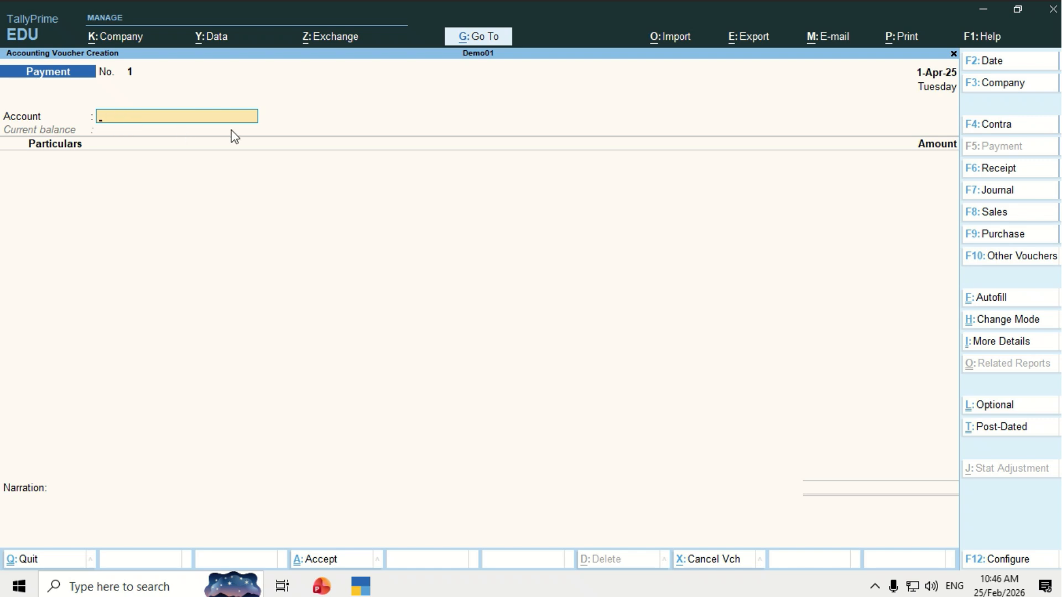
{"action": "key", "text": "alt+c"}
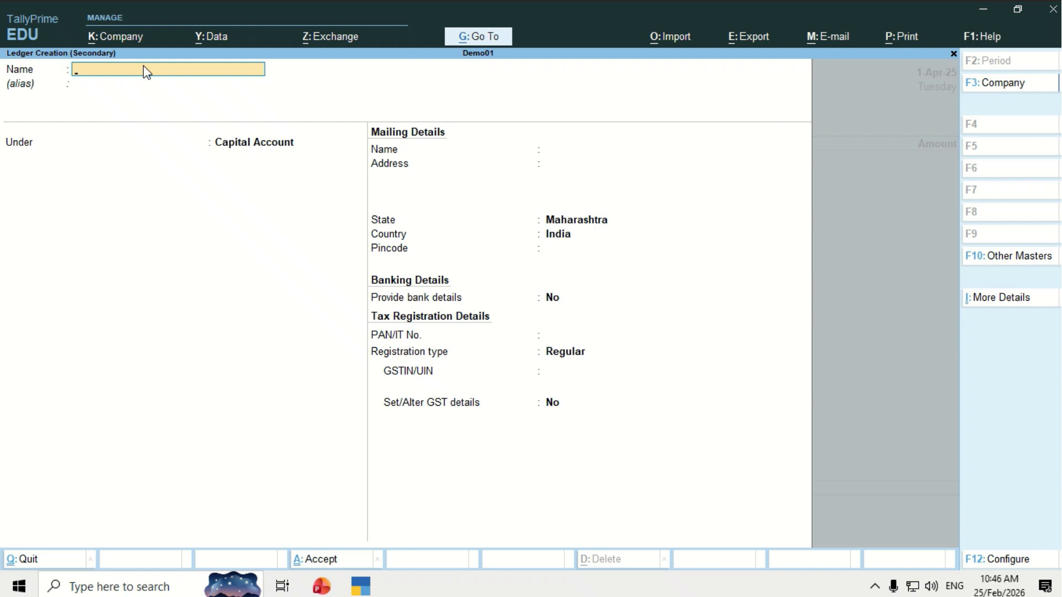
{"action": "type", "text": "Bank Ac"}
{"action": "key", "text": "Return"}
{"action": "key", "text": "Return"}
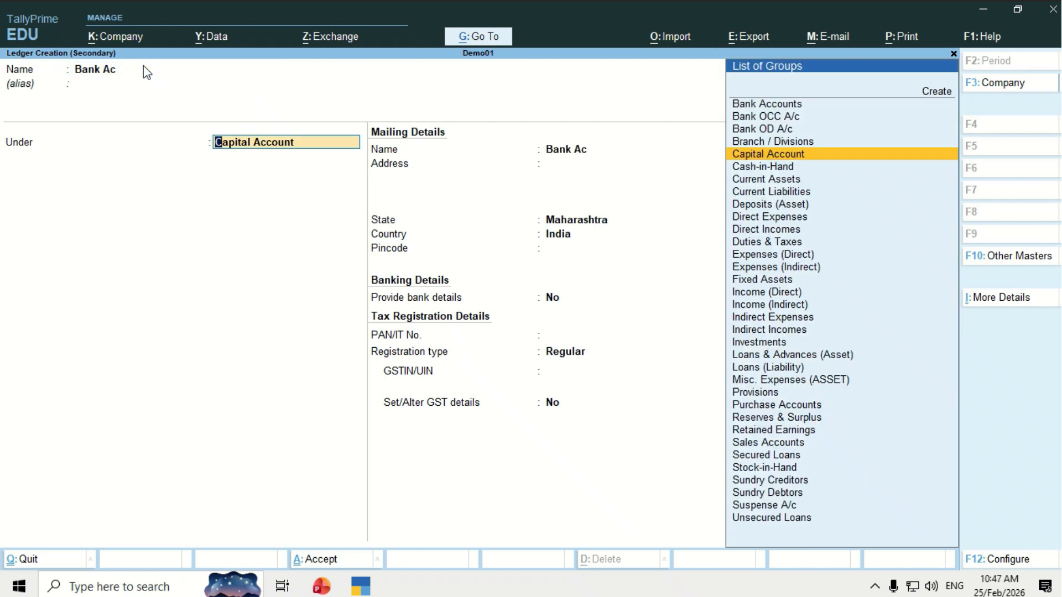
{"action": "type", "text": "Ba"}
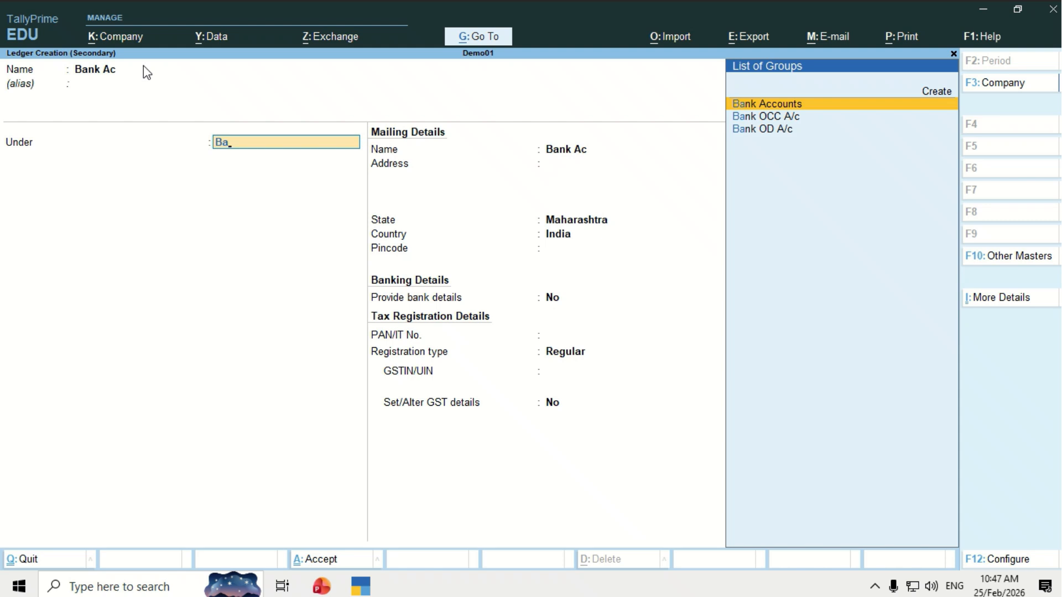
{"action": "key", "text": "Return"}
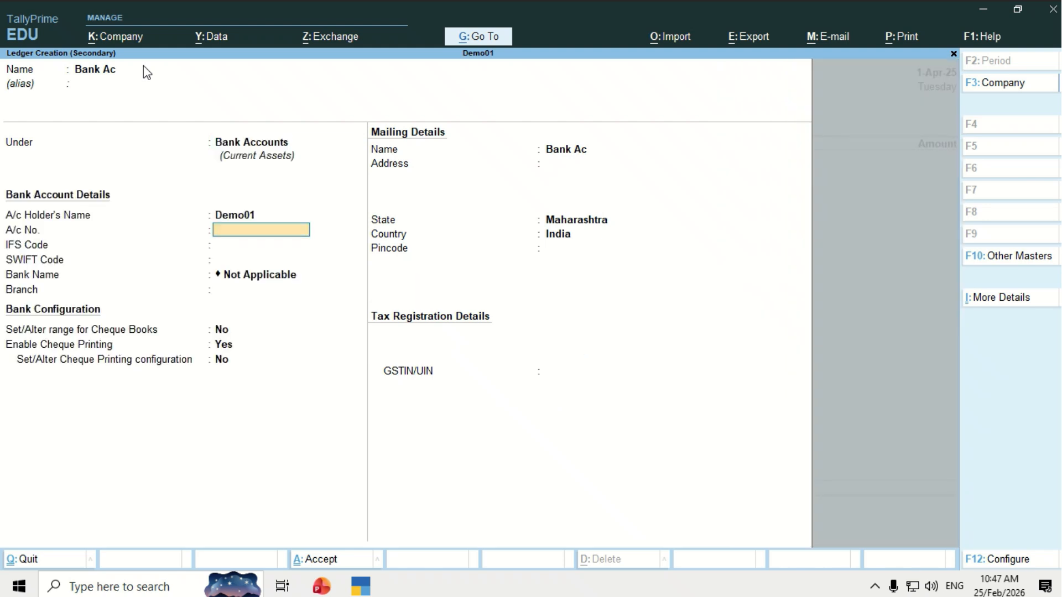
Step: Keep the default bank, mailing and tax details for Bank Ac and save it as the payment voucher's account
{"action": "key", "text": "shift+Tab"}
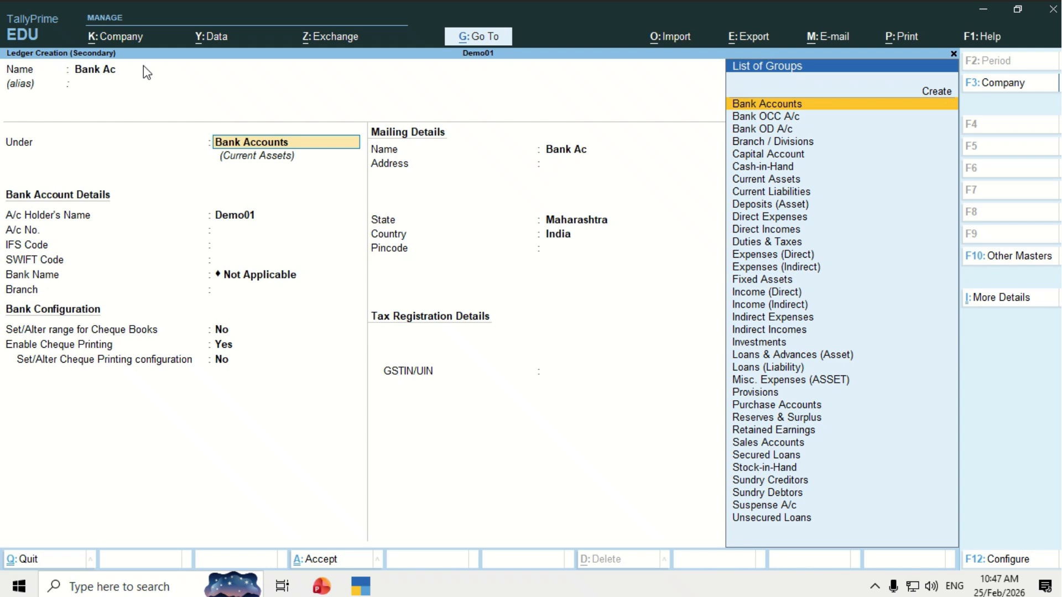
{"action": "key", "text": "Return"}
{"action": "key", "text": "Return"}
{"action": "key", "text": "Return"}
{"action": "key", "text": "Return"}
{"action": "key", "text": "Return"}
{"action": "key", "text": "Return"}
{"action": "key", "text": "Return"}
{"action": "key", "text": "Return"}
{"action": "key", "text": "Return"}
{"action": "key", "text": "Return"}
{"action": "key", "text": "Return"}
{"action": "key", "text": "Return"}
{"action": "key", "text": "Return"}
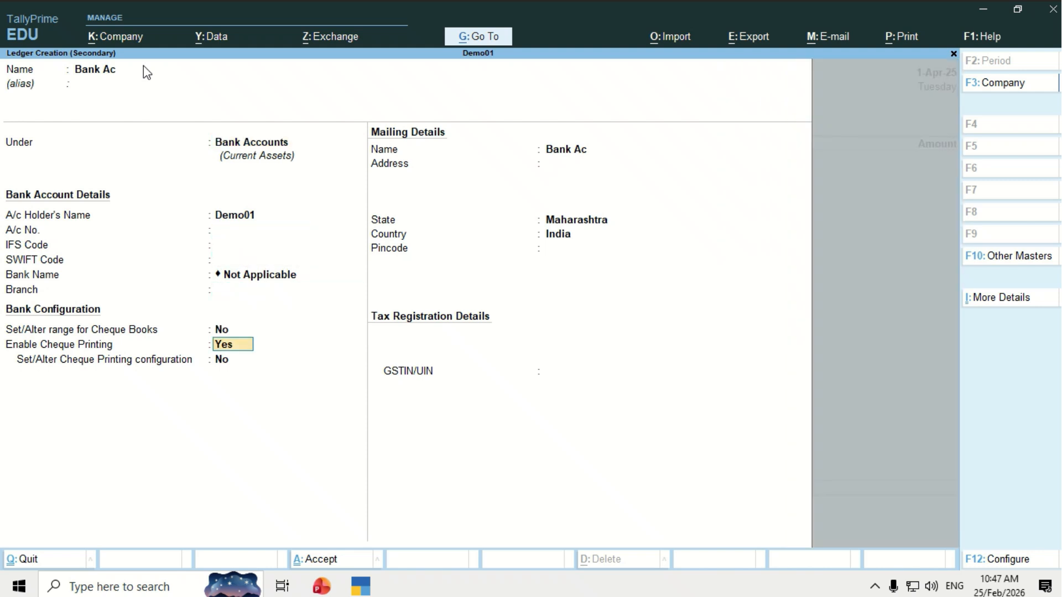
{"action": "key", "text": "Return"}
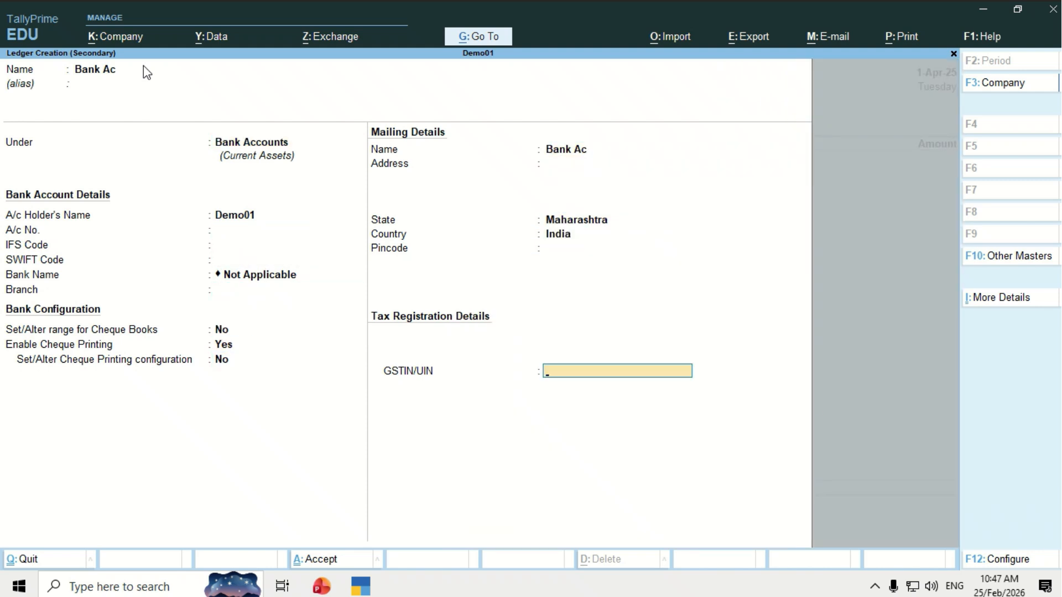
{"action": "key", "text": "Return"}
{"action": "key", "text": "Return"}
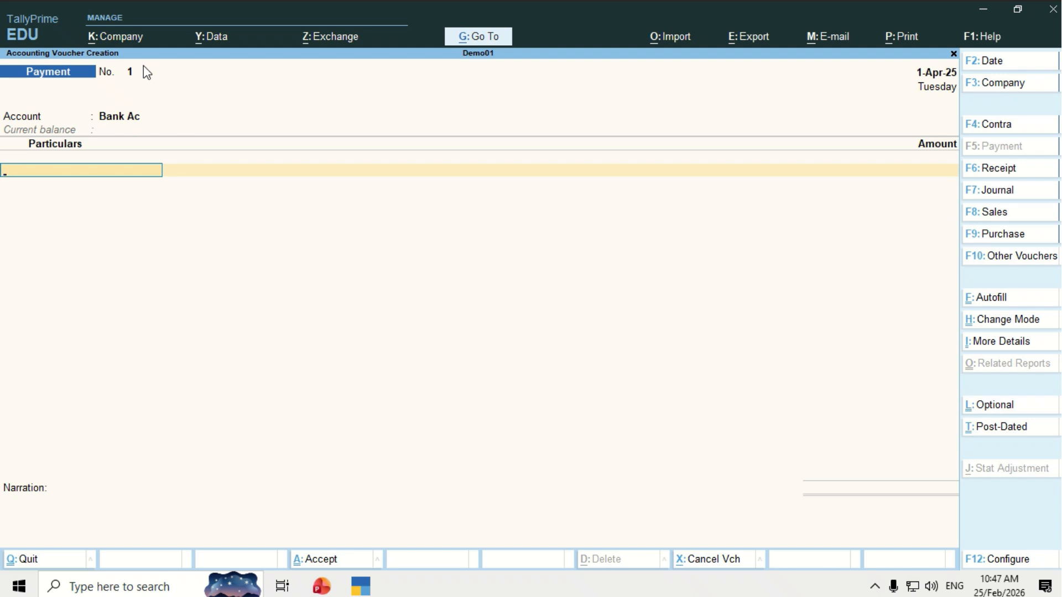
Step: From the payment voucher's particulars, start a new ledger named Rent Ac under the Indirect Expenses group
{"action": "type", "text": "R"}
{"action": "key", "text": "BackSpace"}
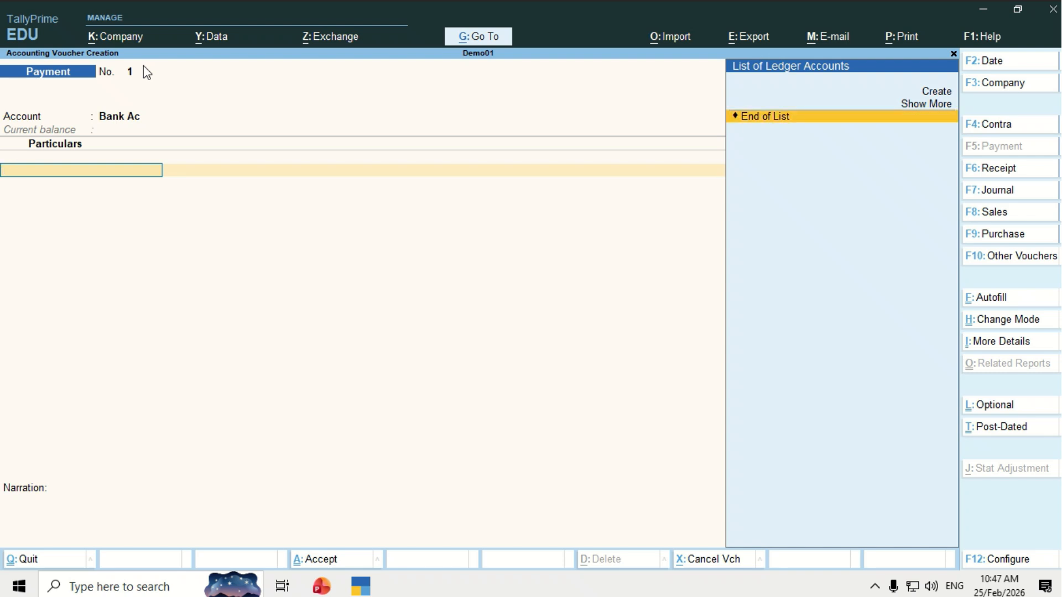
{"action": "key", "text": "alt"}
{"action": "key", "text": "alt+c"}
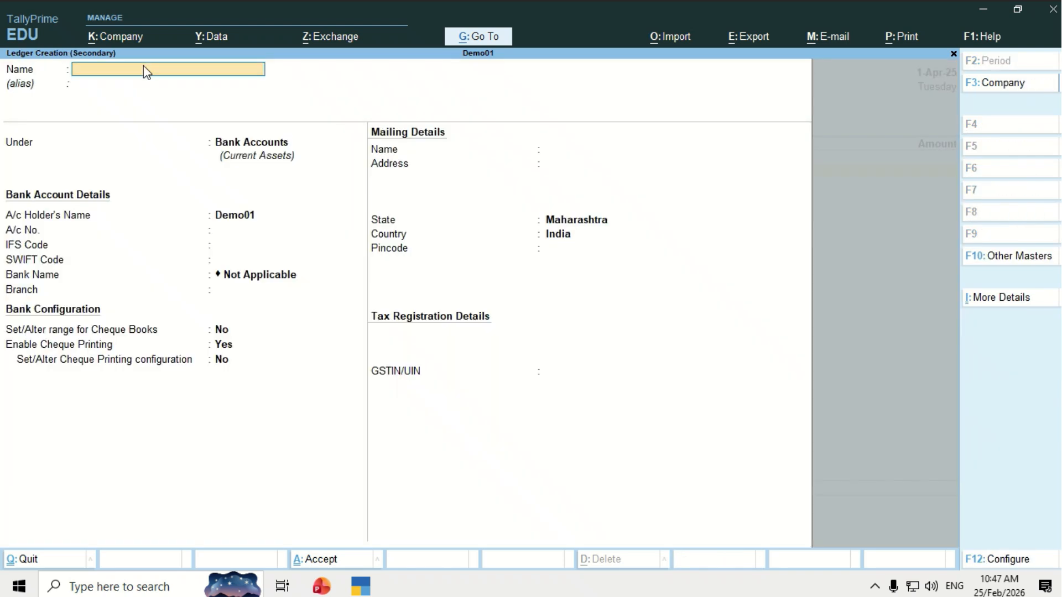
{"action": "type", "text": "Rent Ac"}
{"action": "key", "text": "Return"}
{"action": "key", "text": "Return"}
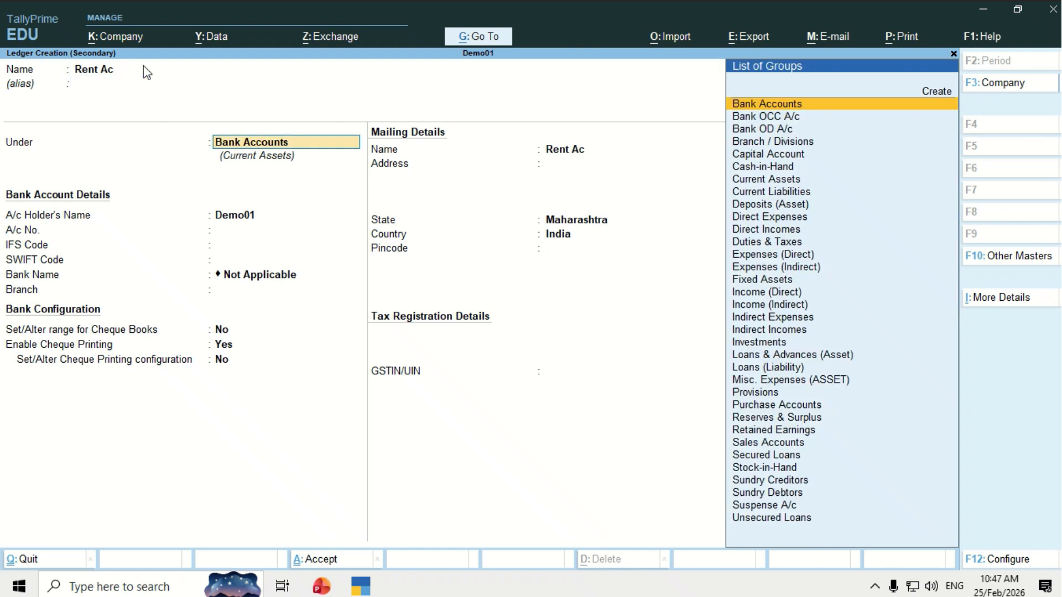
{"action": "type", "text": "In"}
{"action": "key", "text": "Down"}
{"action": "key", "text": "Down"}
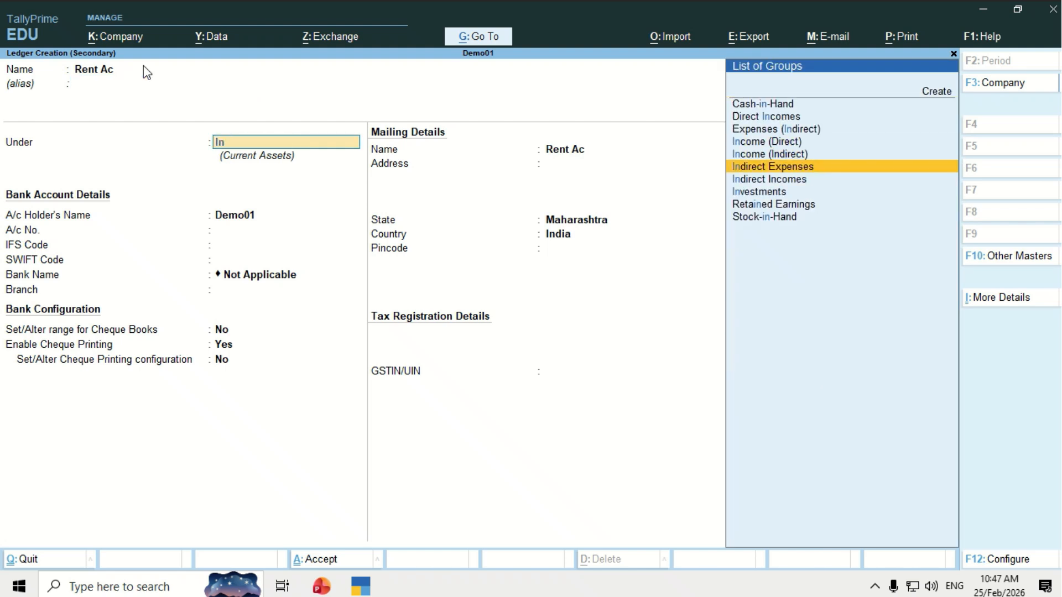
{"action": "key", "text": "Return"}
Step: Keep Rent Ac's default ledger type and GST details, with supply type Services, and save the ledger
{"action": "key", "text": "Return"}
{"action": "key", "text": "Return"}
{"action": "key", "text": "Return"}
{"action": "key", "text": "Return"}
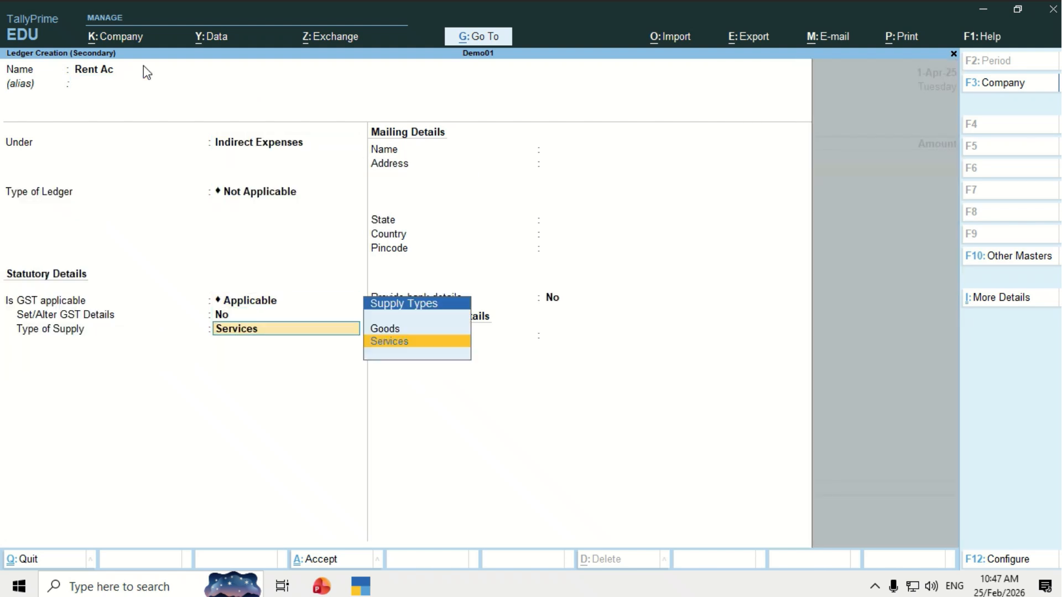
{"action": "key", "text": "Return"}
{"action": "key", "text": "Return"}
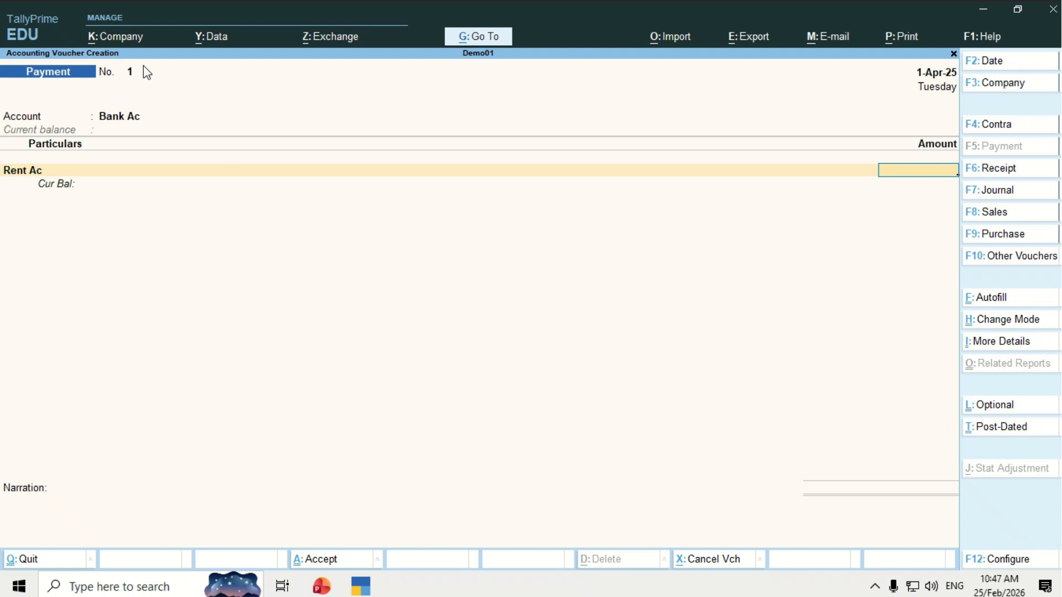
Step: Set the Rent Ac amount to 5000, keep the default Cheque bank allocation, and save the payment voucher
{"action": "type", "text": "5000"}
{"action": "key", "text": "Return"}
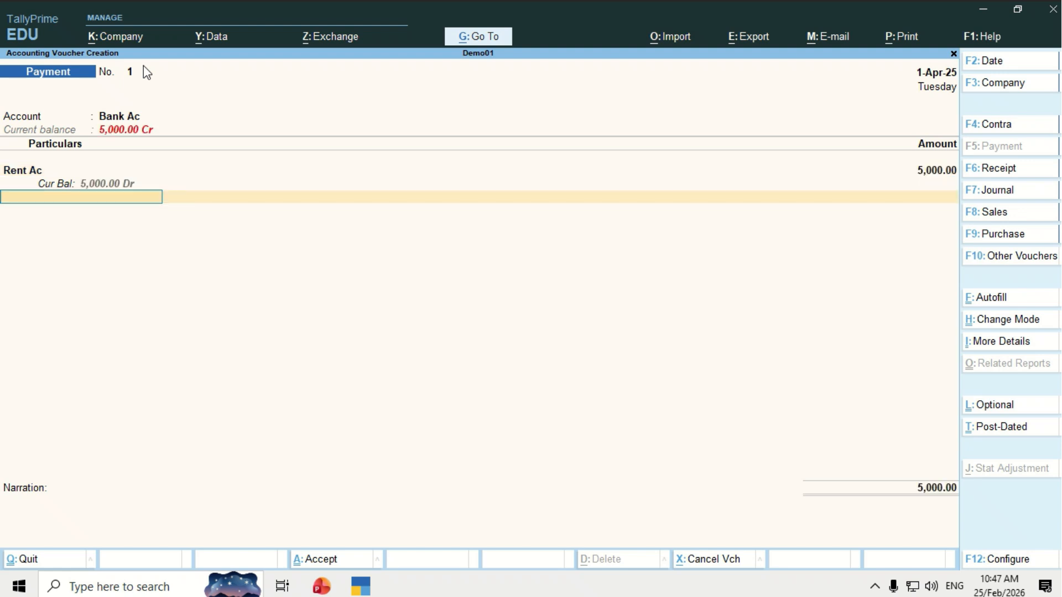
{"action": "key", "text": "Return"}
{"action": "key", "text": "Return"}
{"action": "key", "text": "Return"}
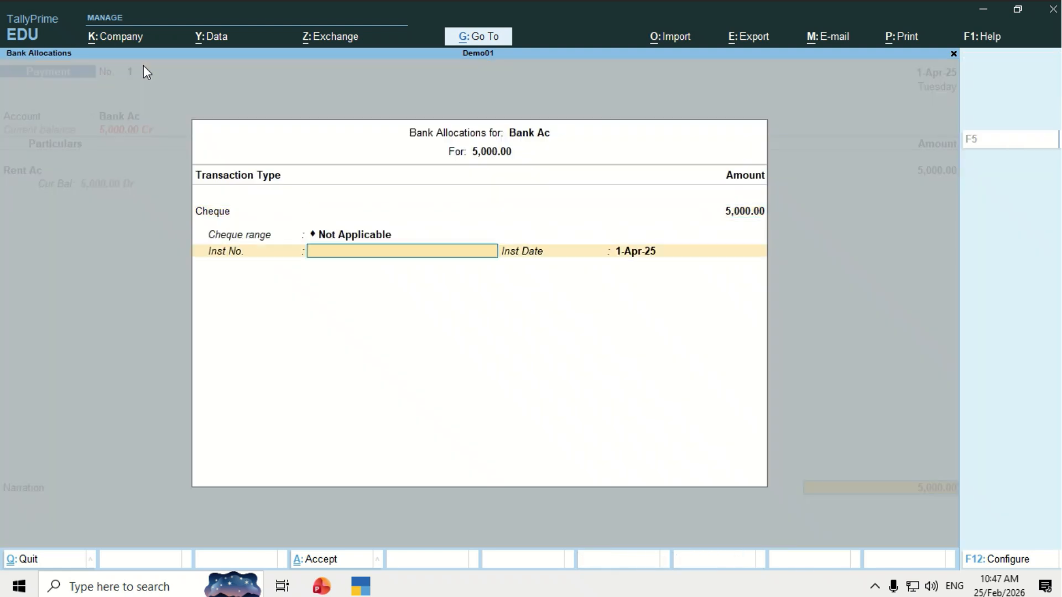
{"action": "key", "text": "Return"}
{"action": "key", "text": "Return"}
{"action": "key", "text": "Return"}
{"action": "key", "text": "Return"}
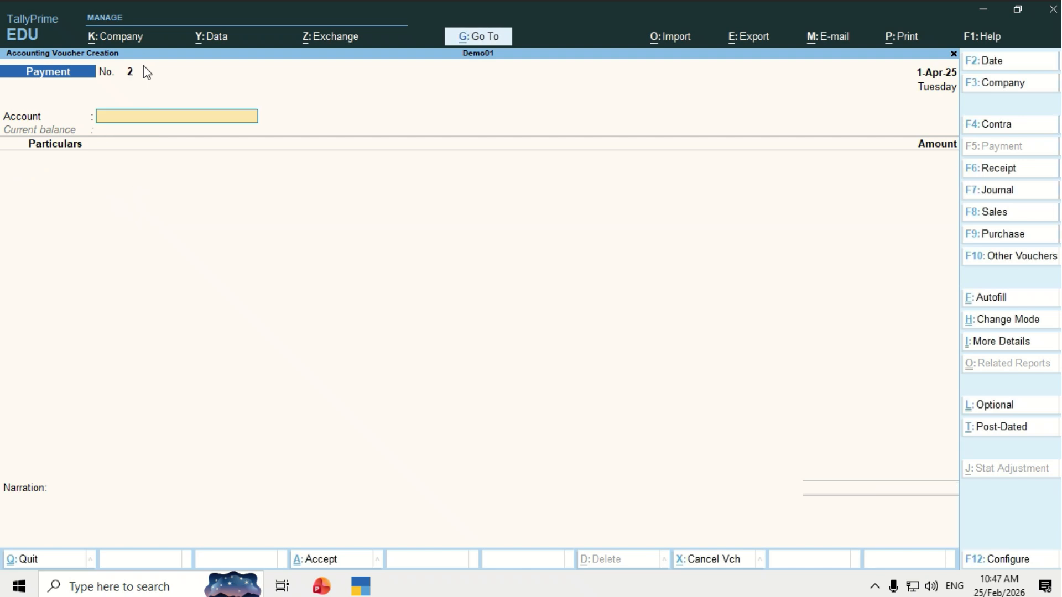
Step: Open a Receipt voucher and choose Cash as its account
{"action": "key", "text": "F6"}
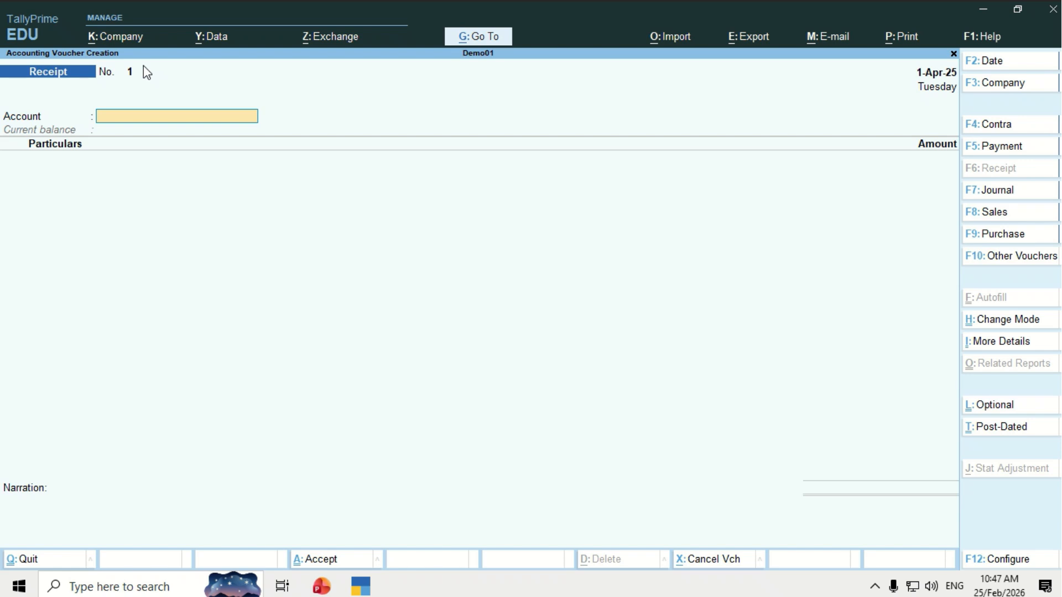
{"action": "type", "text": "C"}
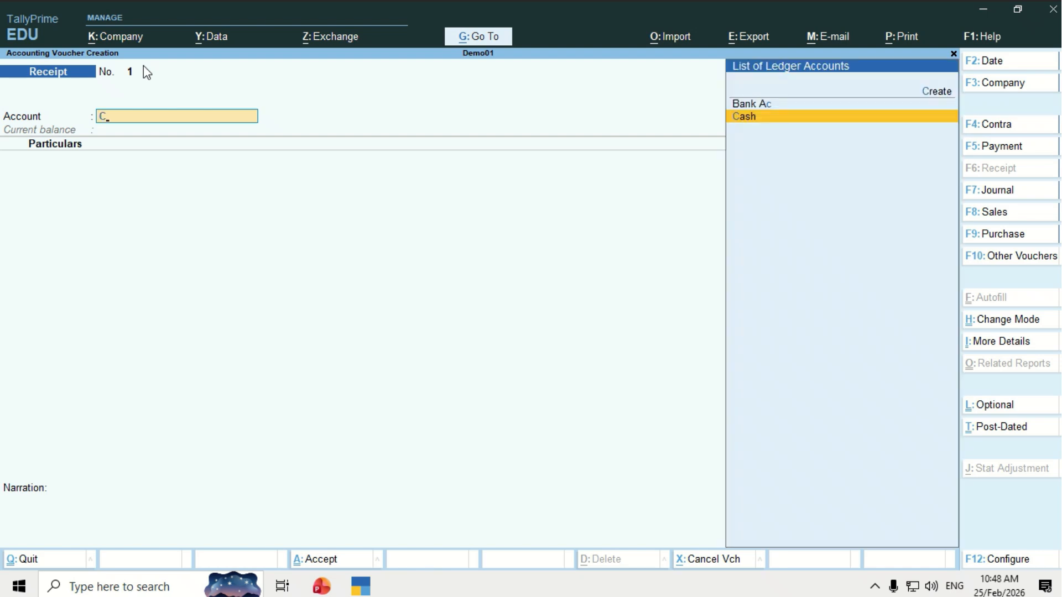
{"action": "key", "text": "Return"}
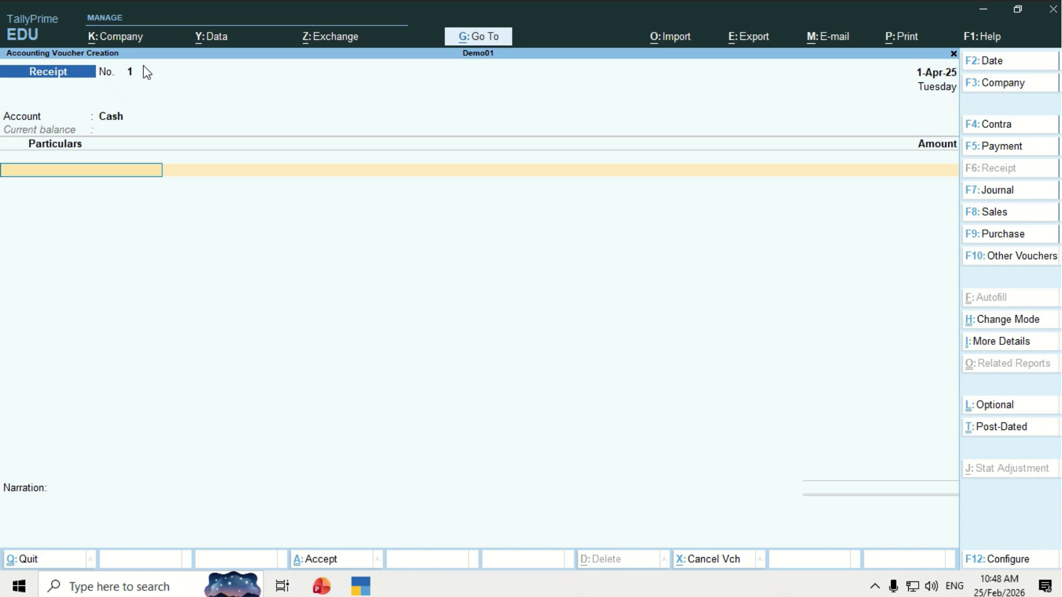
{"action": "key", "text": "BackSpace"}
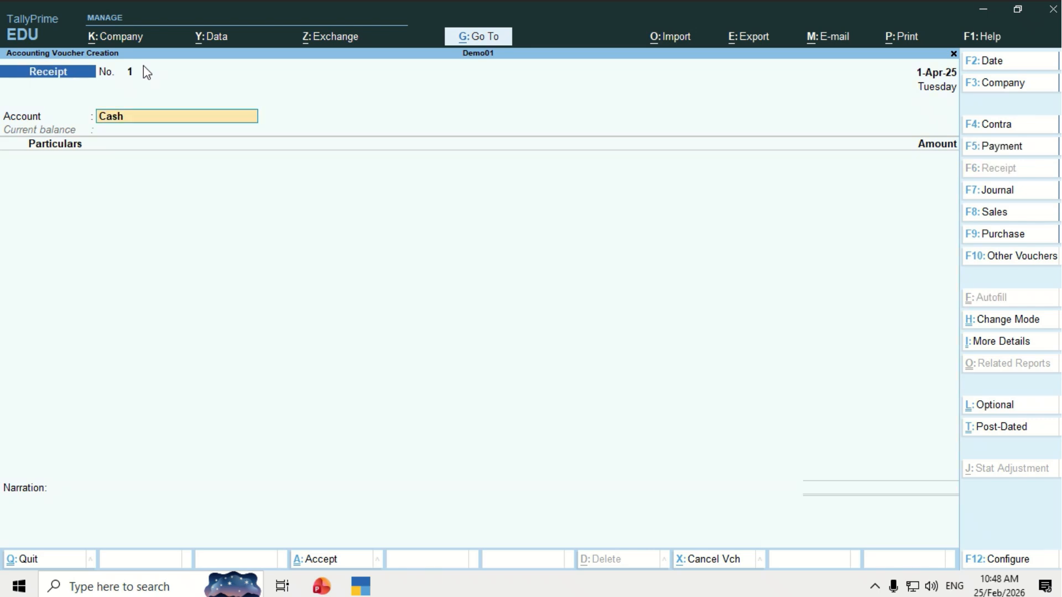
Step: Alternate between the Payment and Receipt voucher forms to compare their account fields, ending on the Receipt voucher
{"action": "key", "text": "F5"}
{"action": "key", "text": "F6"}
{"action": "key", "text": "F5"}
{"action": "key", "text": "F6"}
{"action": "key", "text": "F5"}
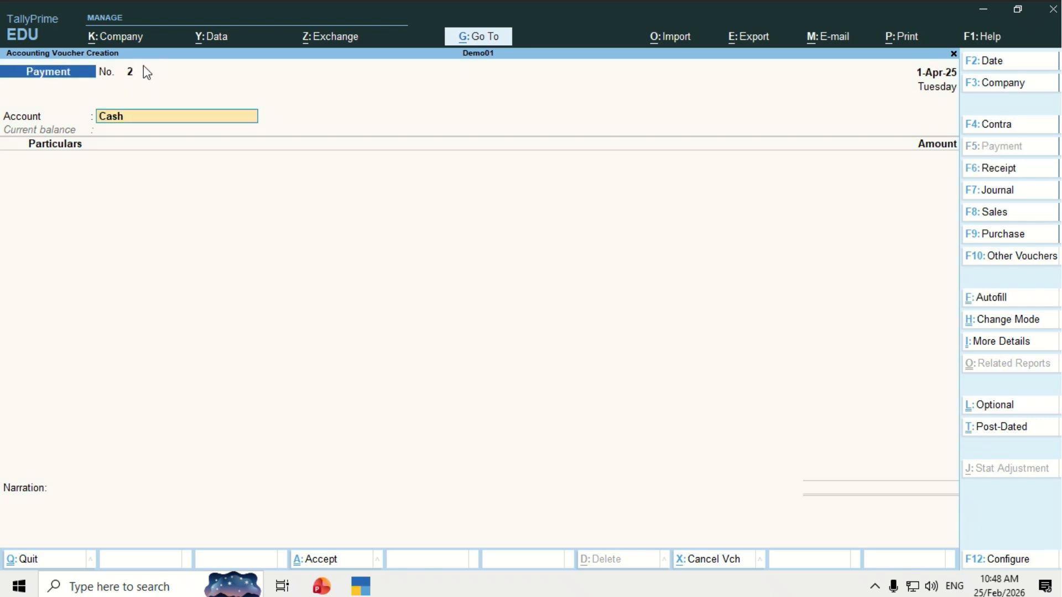
{"action": "key", "text": "F6"}
{"action": "key", "text": "F5"}
{"action": "key", "text": "F6"}
{"action": "key", "text": "F5"}
{"action": "key", "text": "F6"}
{"action": "key", "text": "F5"}
{"action": "key", "text": "F6"}
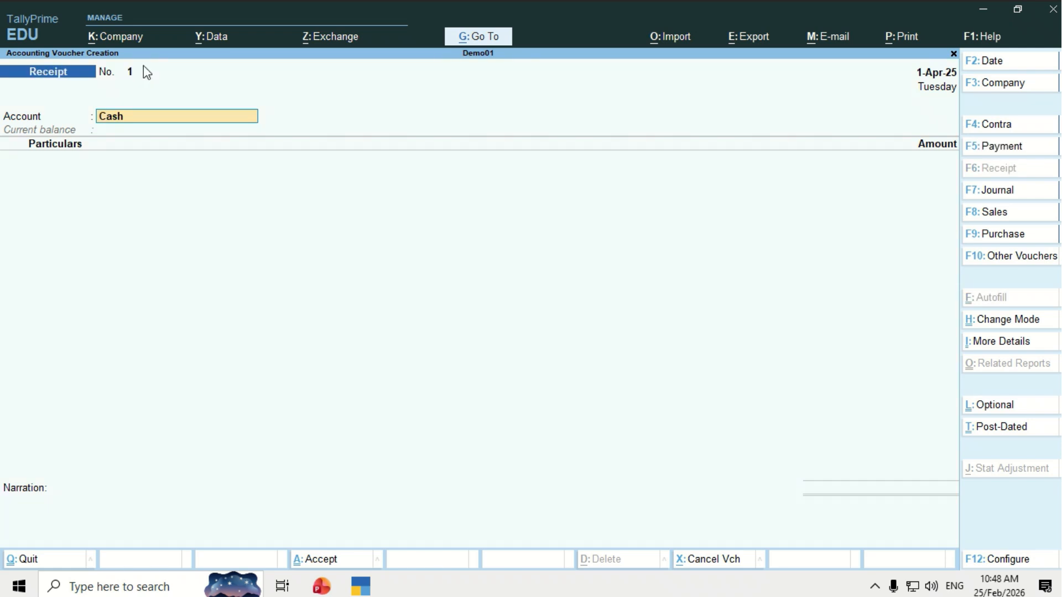
Step: Keep Cash as the receipt's account and start a party ledger in its particulars with the customer's name, under Sundry Debtors
{"action": "key", "text": "Return"}
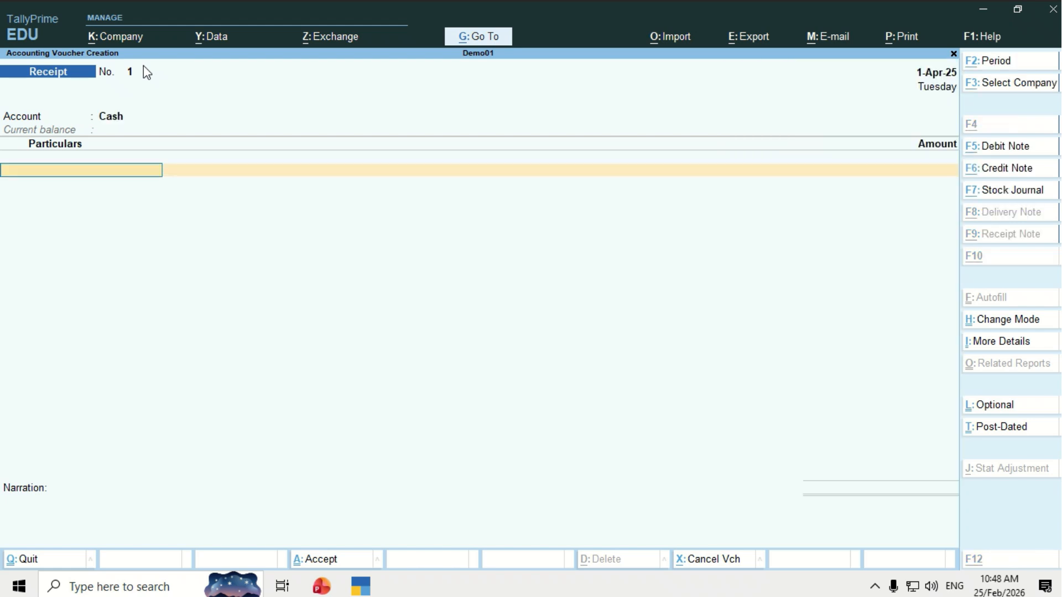
{"action": "key", "text": "alt+c"}
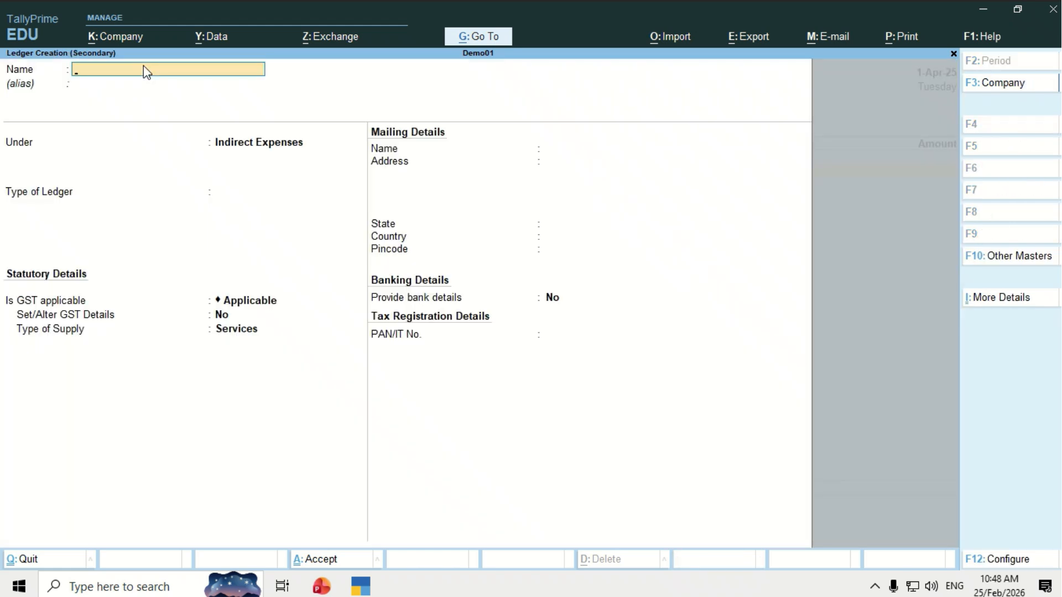
{"action": "type", "text": "Mr X"}
{"action": "key", "text": "Return"}
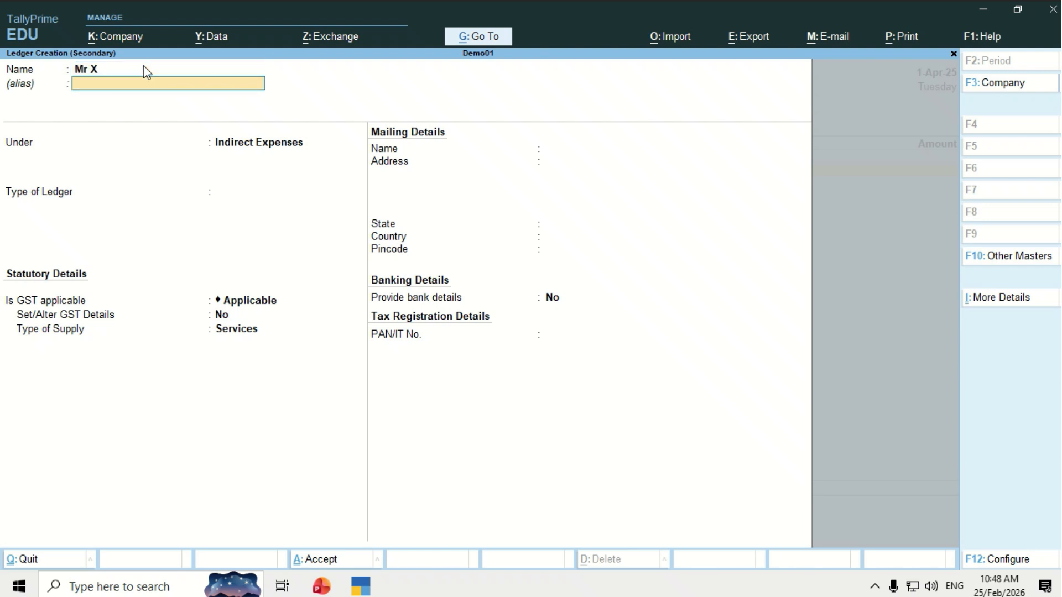
{"action": "key", "text": "Return"}
{"action": "type", "text": "Su"}
{"action": "key", "text": "Down"}
{"action": "key", "text": "Down"}
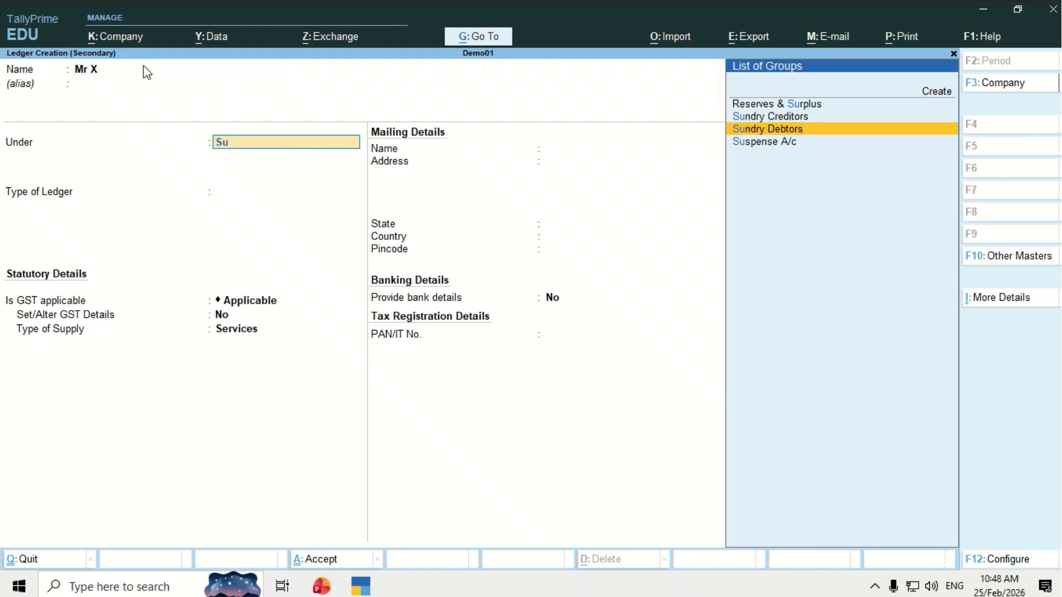
{"action": "key", "text": "Return"}
Step: Keep the default billing, mailing and tax details for the customer's ledger and save it into the receipt
{"action": "key", "text": "Return"}
{"action": "key", "text": "Return"}
{"action": "key", "text": "Return"}
{"action": "key", "text": "Return"}
{"action": "key", "text": "Return"}
{"action": "key", "text": "Return"}
{"action": "key", "text": "Return"}
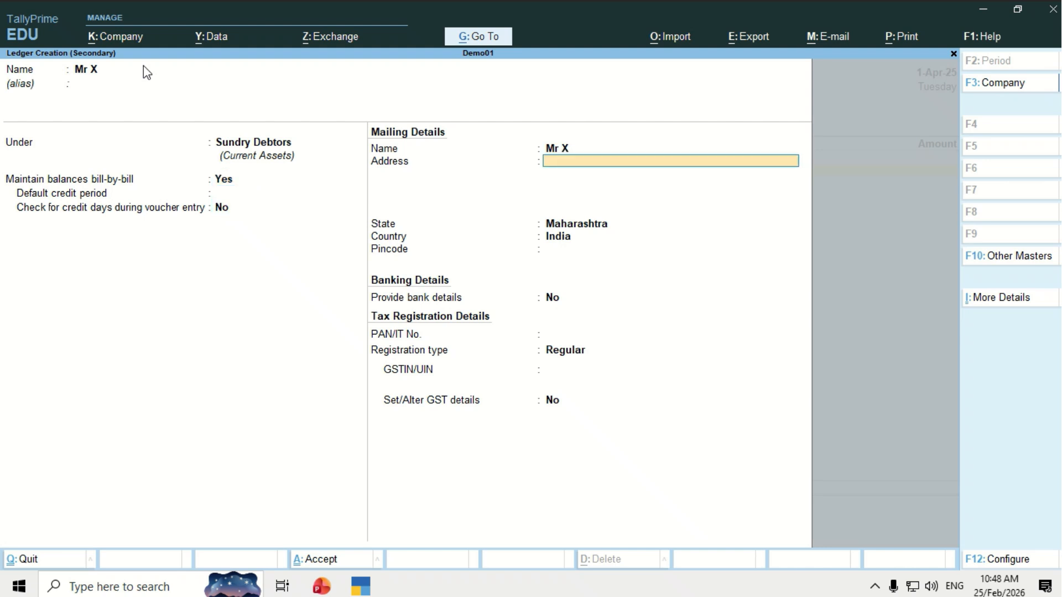
{"action": "key", "text": "Return"}
{"action": "key", "text": "Return"}
{"action": "key", "text": "Return"}
{"action": "key", "text": "Return"}
{"action": "key", "text": "Return"}
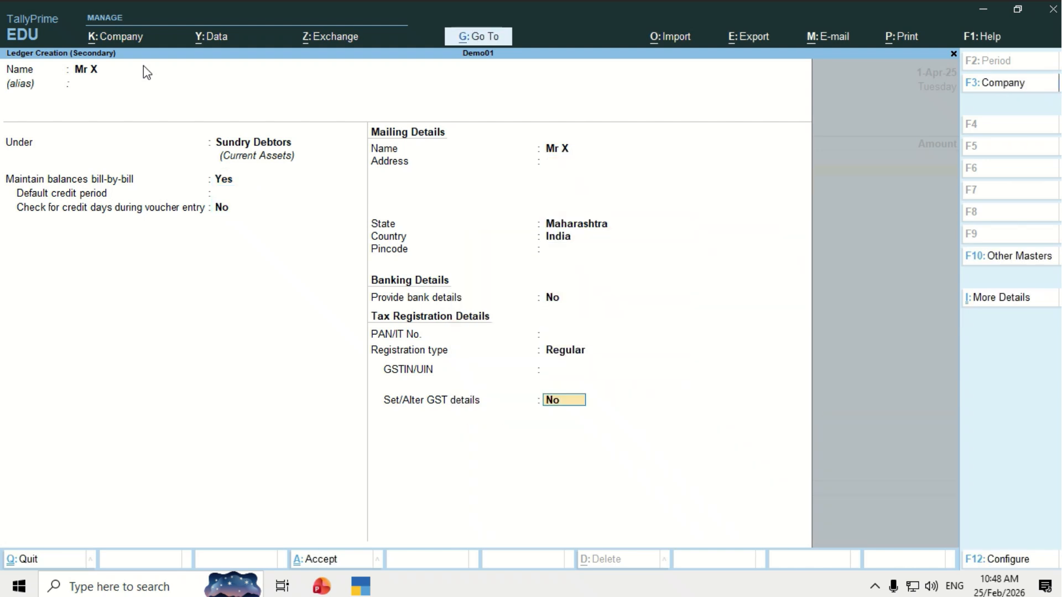
{"action": "key", "text": "Return"}
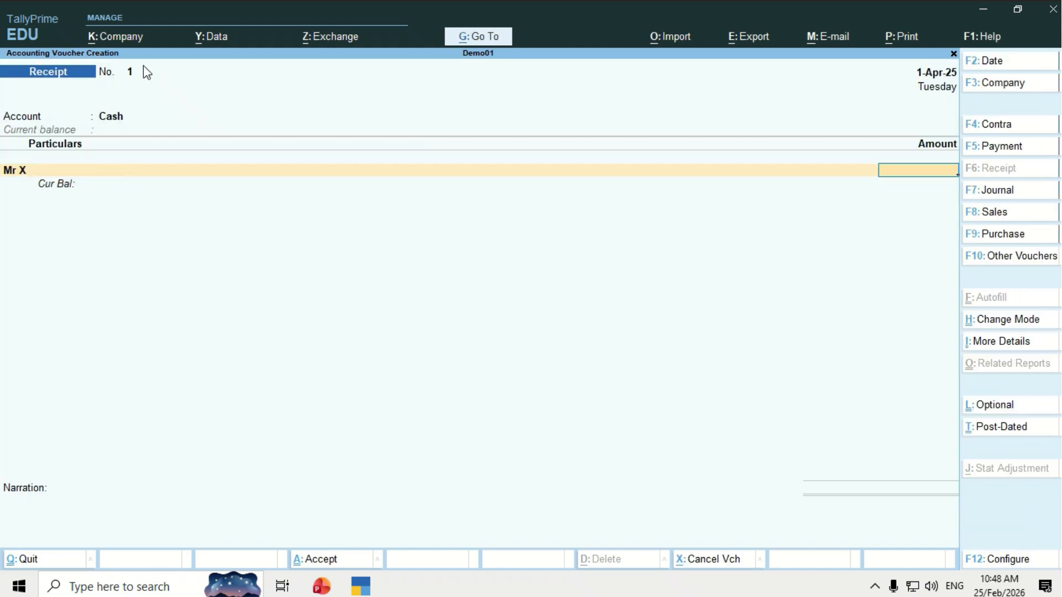
Step: Save the receipt with 15000 from the customer as an On Account reference, and switch to the Payment voucher
{"action": "type", "text": "15000"}
{"action": "key", "text": "Return"}
{"action": "key", "text": "Return"}
{"action": "key", "text": "Return"}
{"action": "key", "text": "Return"}
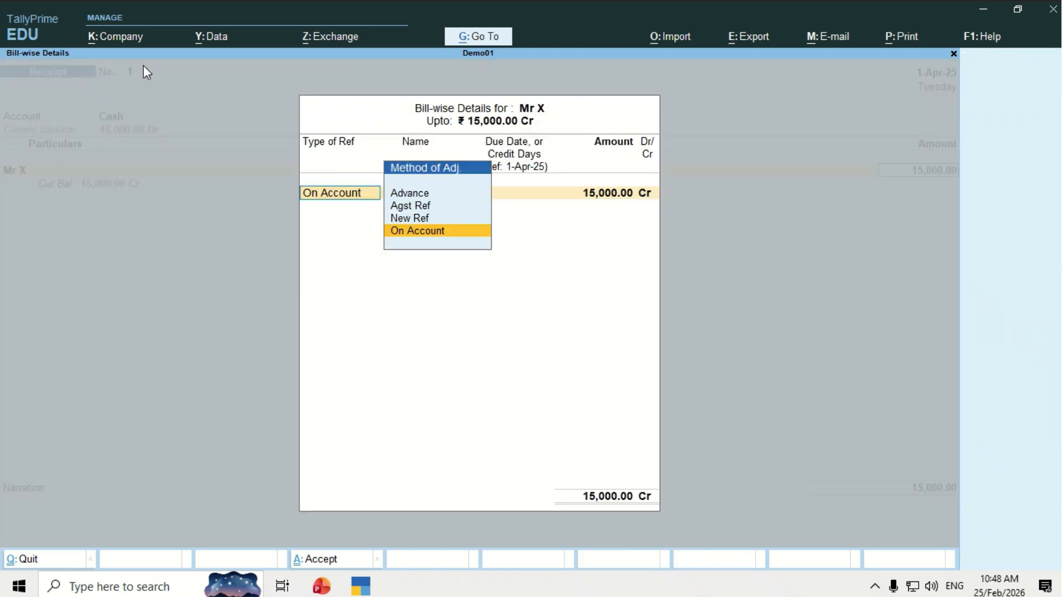
{"action": "key", "text": "Return"}
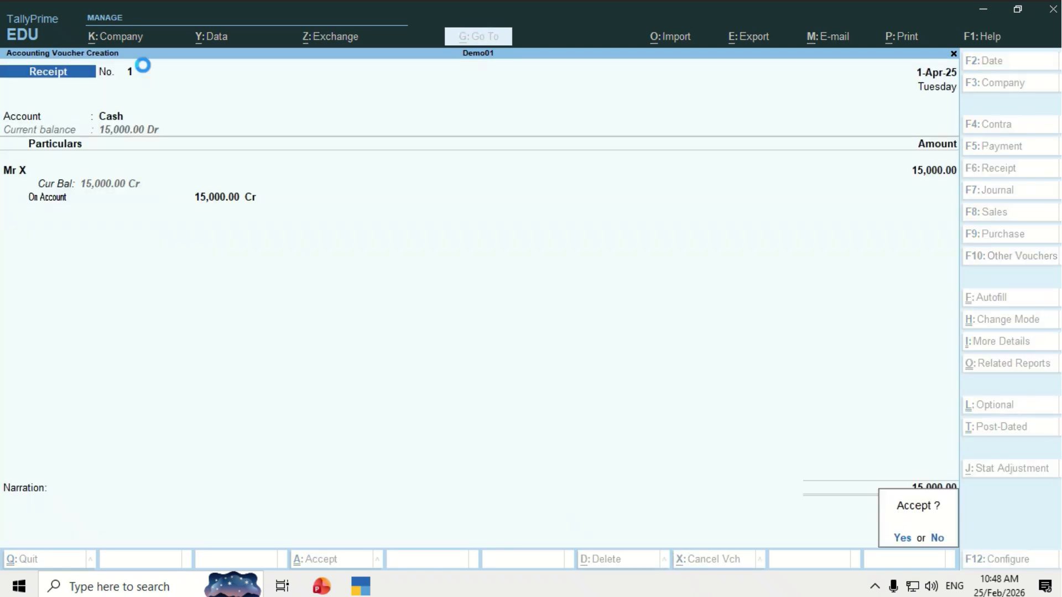
{"action": "key", "text": "Return"}
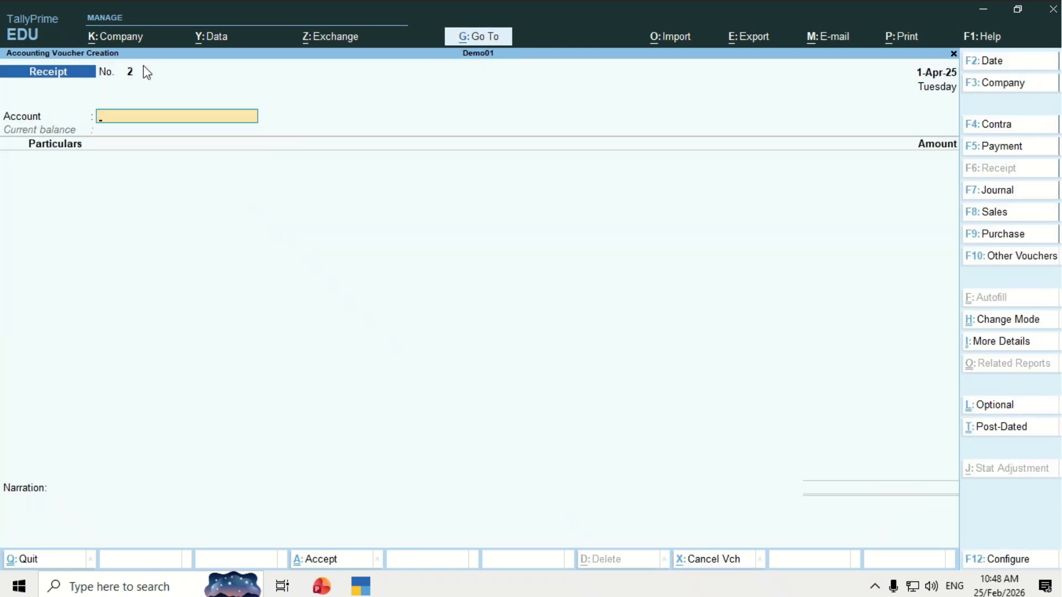
{"action": "key", "text": "F5"}
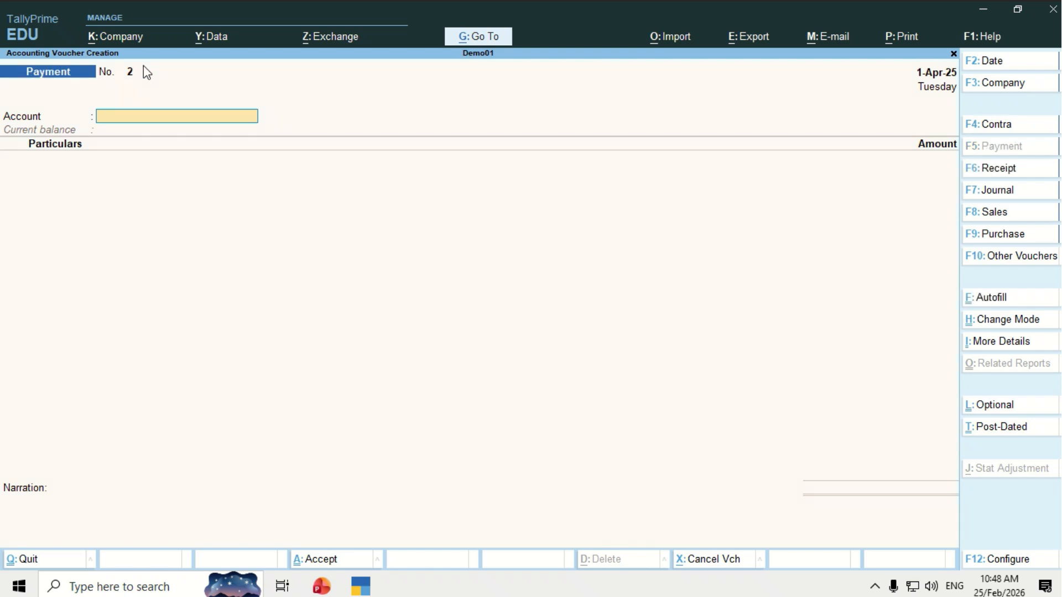
Step: Use Cash as the payment's account and create a Salary ledger under Indirect Expenses in its particulars
{"action": "type", "text": "C"}
{"action": "key", "text": "Return"}
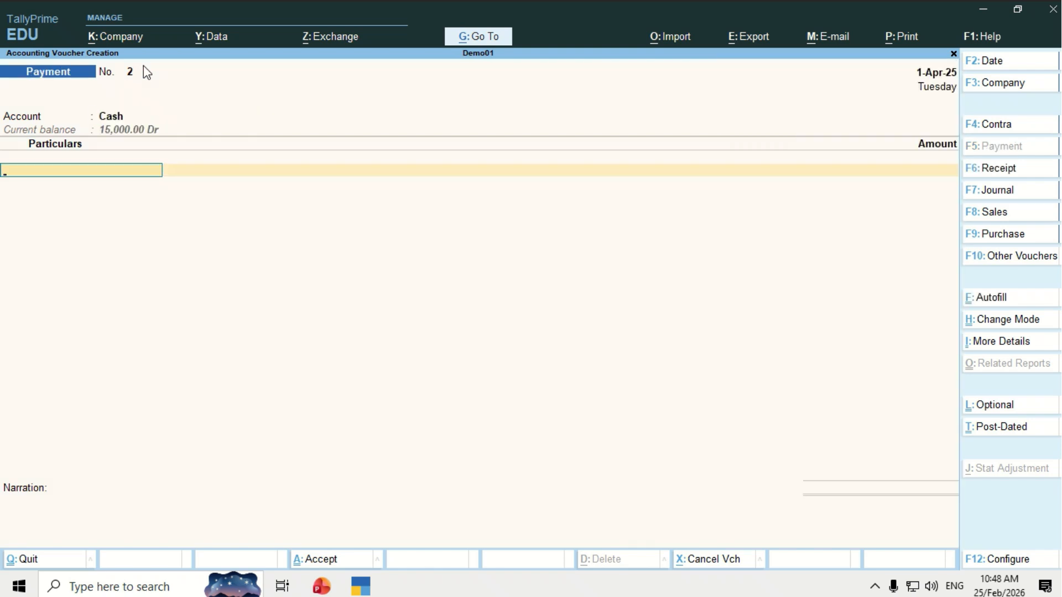
{"action": "key", "text": "alt+c"}
{"action": "type", "text": "Salary"}
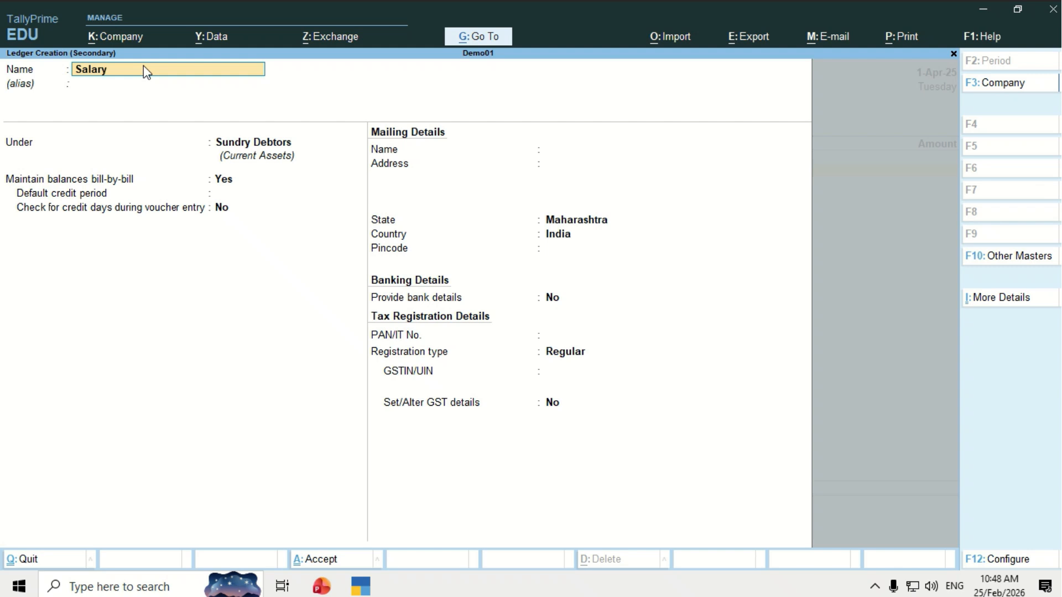
{"action": "key", "text": "Return"}
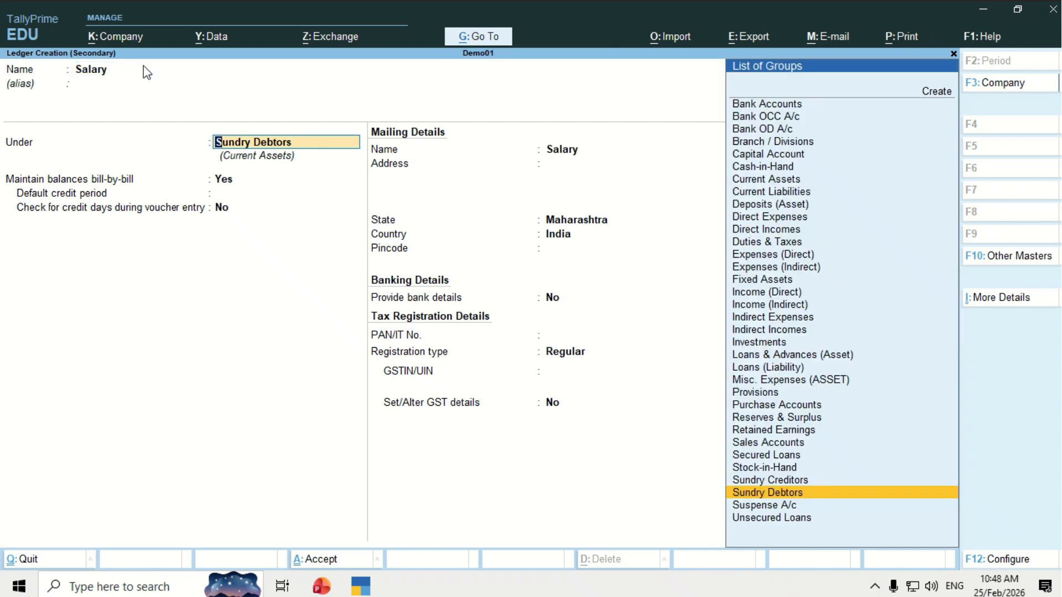
{"action": "type", "text": "In"}
{"action": "key", "text": "Down"}
{"action": "key", "text": "Return"}
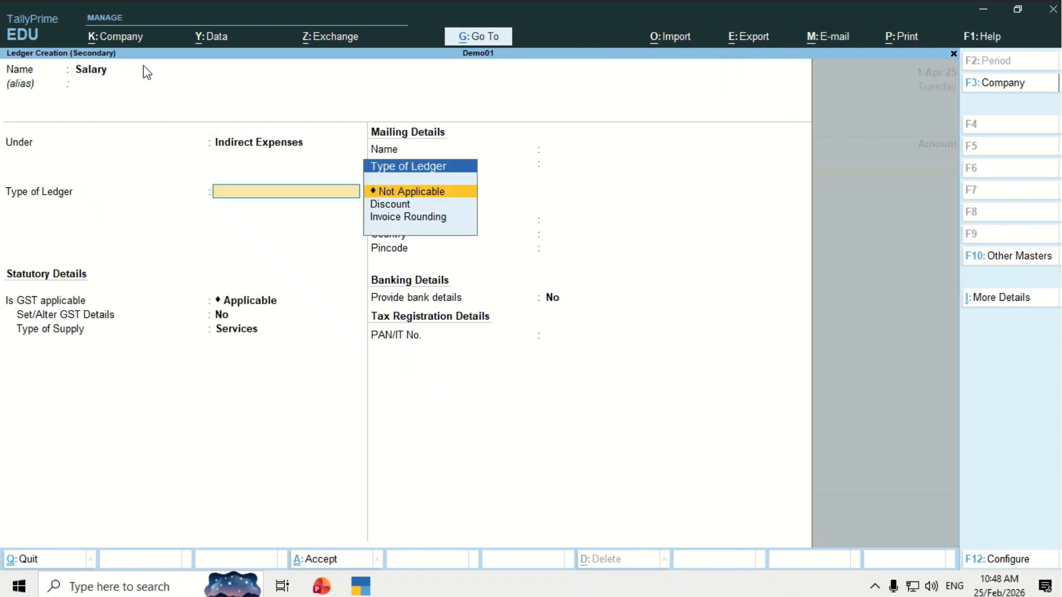
{"action": "key", "text": "ctrl+a"}
Step: Enter 2,000 as the Salary amount and save the payment voucher without a narration
{"action": "type", "text": "2,00"}
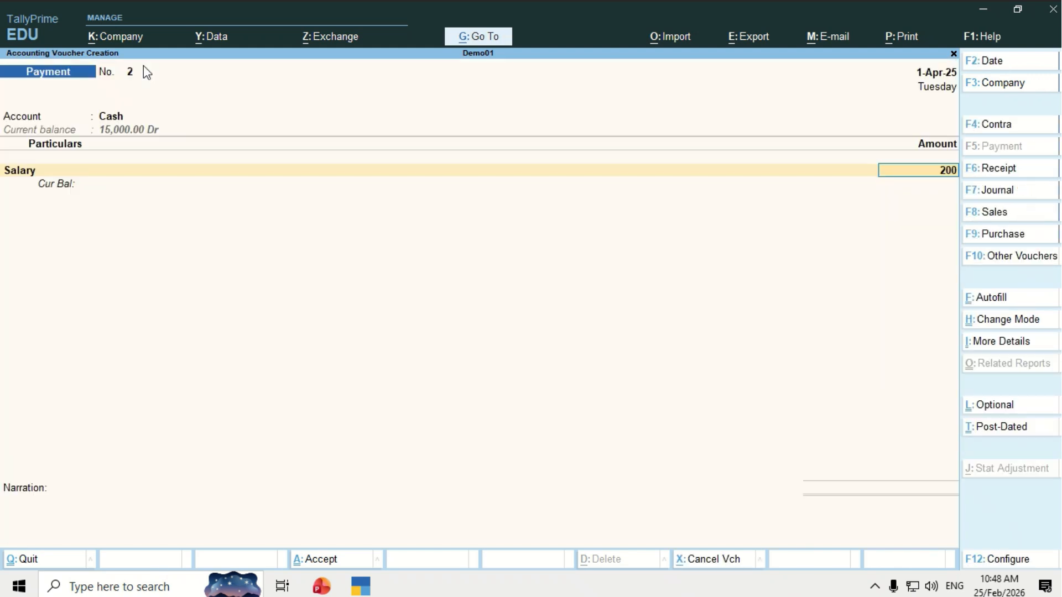
{"action": "type", "text": "0"}
{"action": "key", "text": "Return"}
{"action": "key", "text": "Return"}
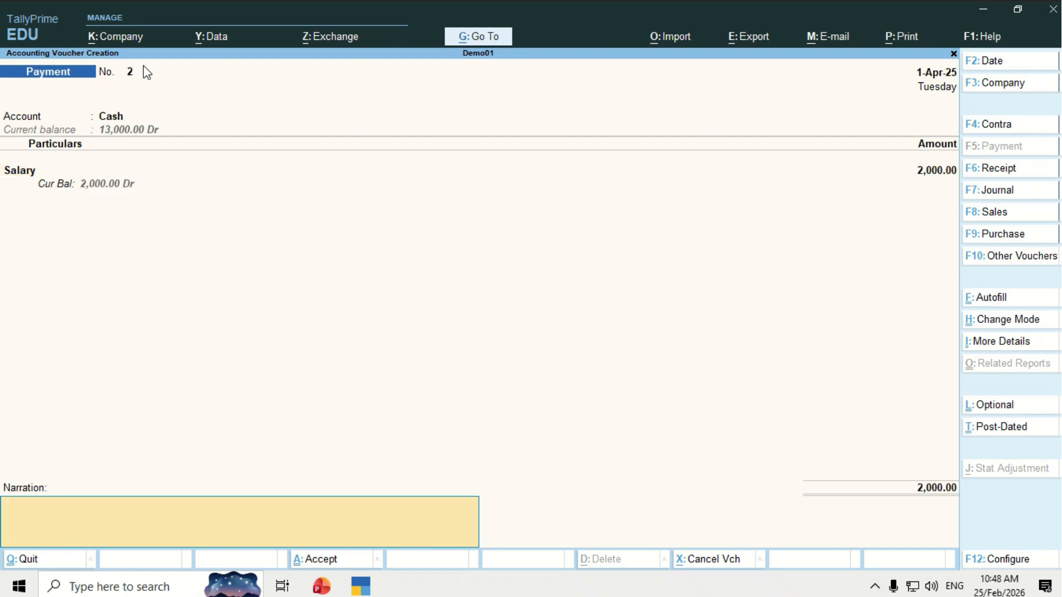
{"action": "key", "text": "Return"}
{"action": "key", "text": "Return"}
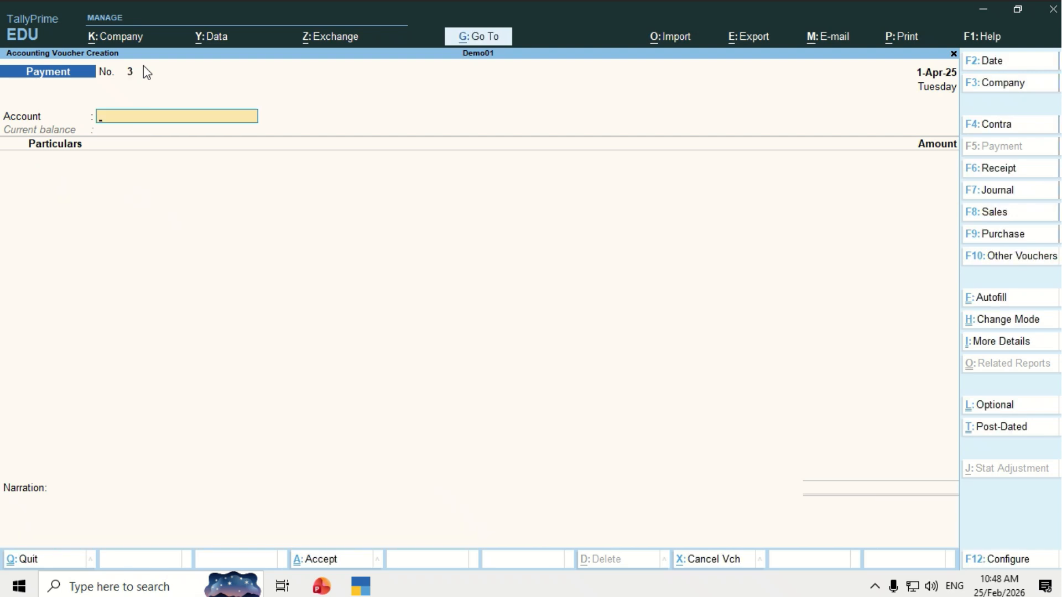
Step: Switch to a Receipt voucher and set its account to Bank Ac
{"action": "key", "text": "F6"}
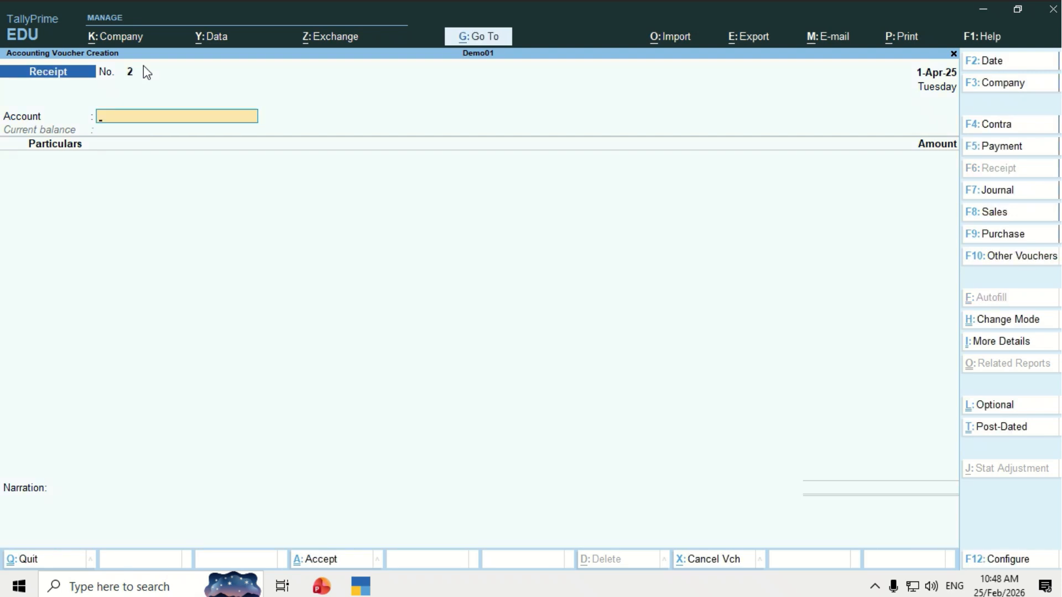
{"action": "type", "text": "B"}
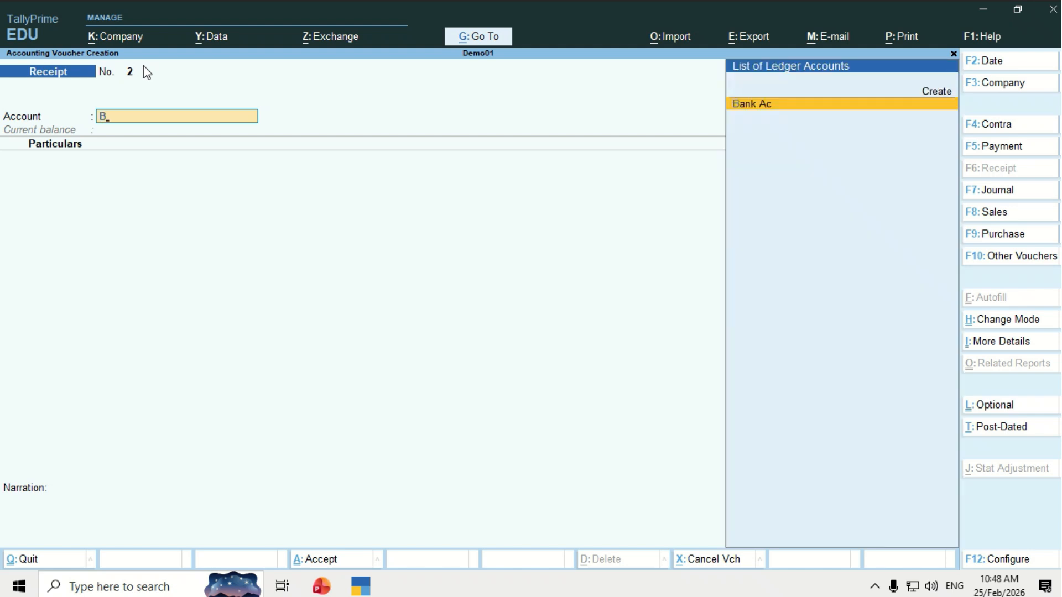
{"action": "key", "text": "Return"}
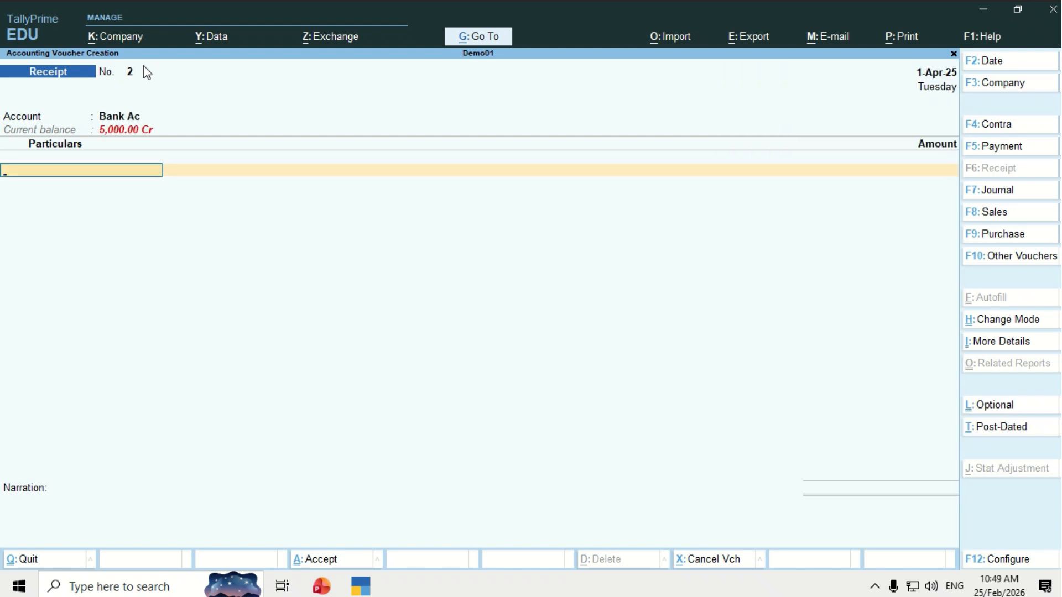
Step: Create a Commission ledger under Indirect Incomes and bring it into the receipt's particulars
{"action": "key", "text": "alt+c"}
{"action": "type", "text": "C"}
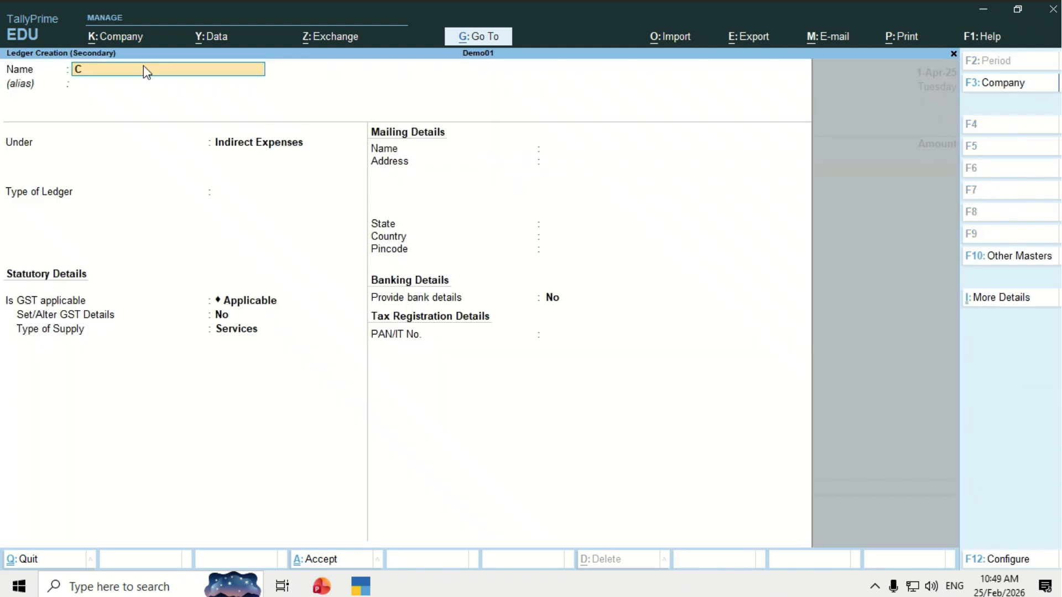
{"action": "type", "text": "ommission"}
{"action": "key", "text": "Return"}
{"action": "key", "text": "Return"}
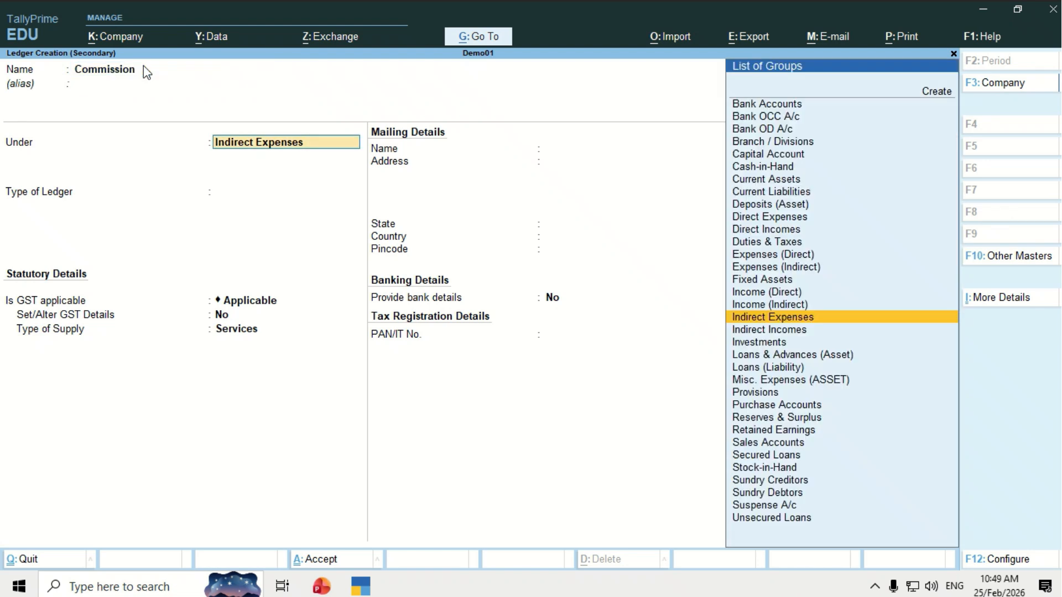
{"action": "key", "text": "Down"}
{"action": "key", "text": "Return"}
{"action": "key", "text": "ctrl+a"}
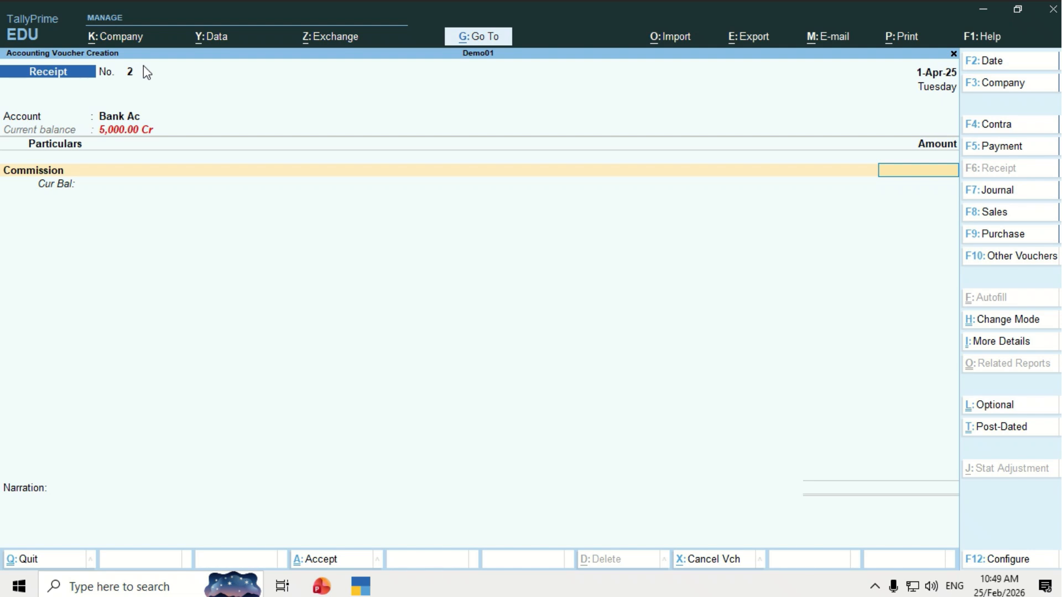
Step: Enter 3,000 for Commission, keep the default Cheque/DD bank allocation for Bank Ac, and save the receipt
{"action": "type", "text": "3,000"}
{"action": "key", "text": "Return"}
{"action": "key", "text": "Return"}
{"action": "key", "text": "Return"}
{"action": "key", "text": "Return"}
{"action": "key", "text": "Return"}
{"action": "key", "text": "Return"}
{"action": "key", "text": "Return"}
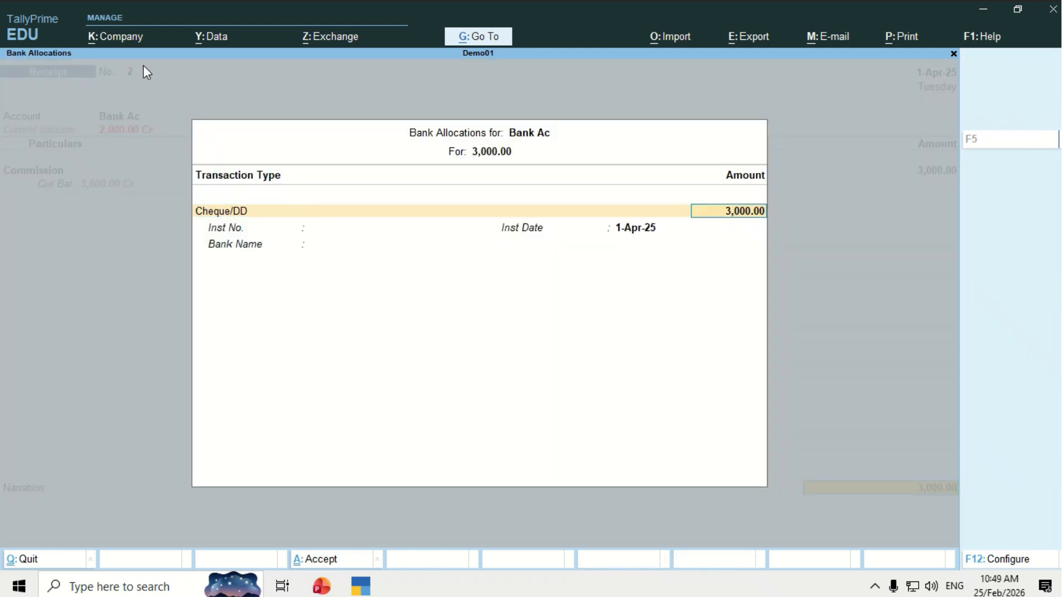
{"action": "key", "text": "Return"}
{"action": "key", "text": "Return"}
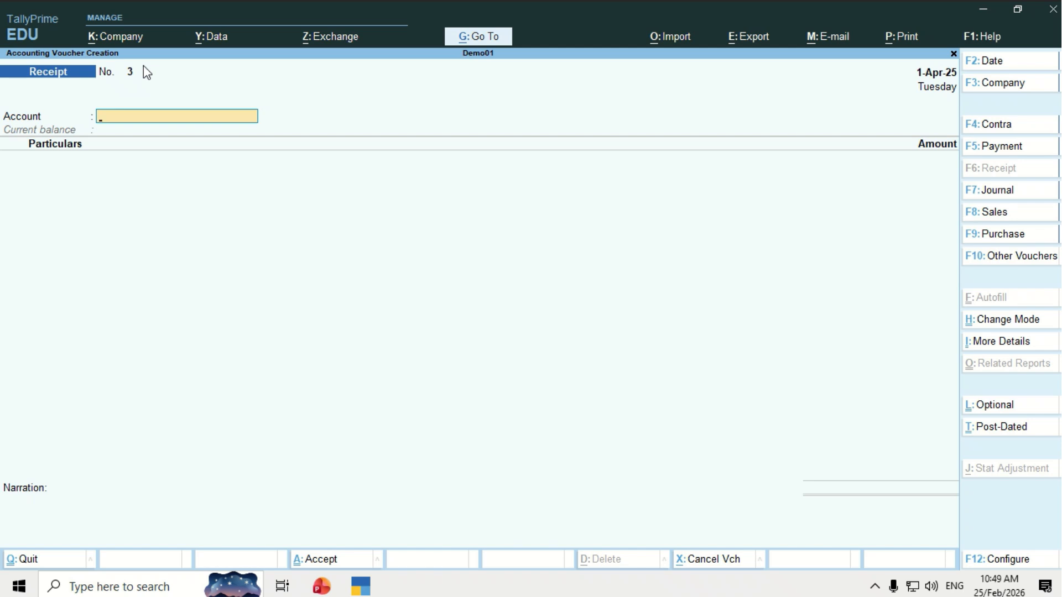
Step: Alternate between the Sales and Purchase voucher forms, ending on the Purchase voucher
{"action": "key", "text": "F8"}
{"action": "key", "text": "F9"}
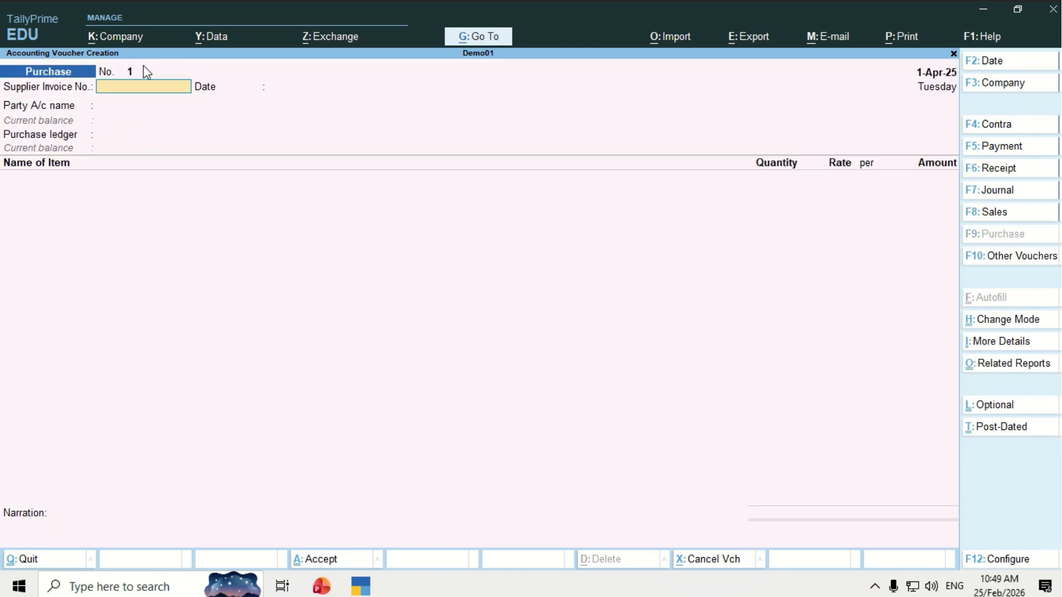
{"action": "key", "text": "F8"}
{"action": "key", "text": "F9"}
Step: Change the purchase voucher's mode to As Voucher to show its debit and credit layout
{"action": "left_click", "coordinate": [1002, 321]}
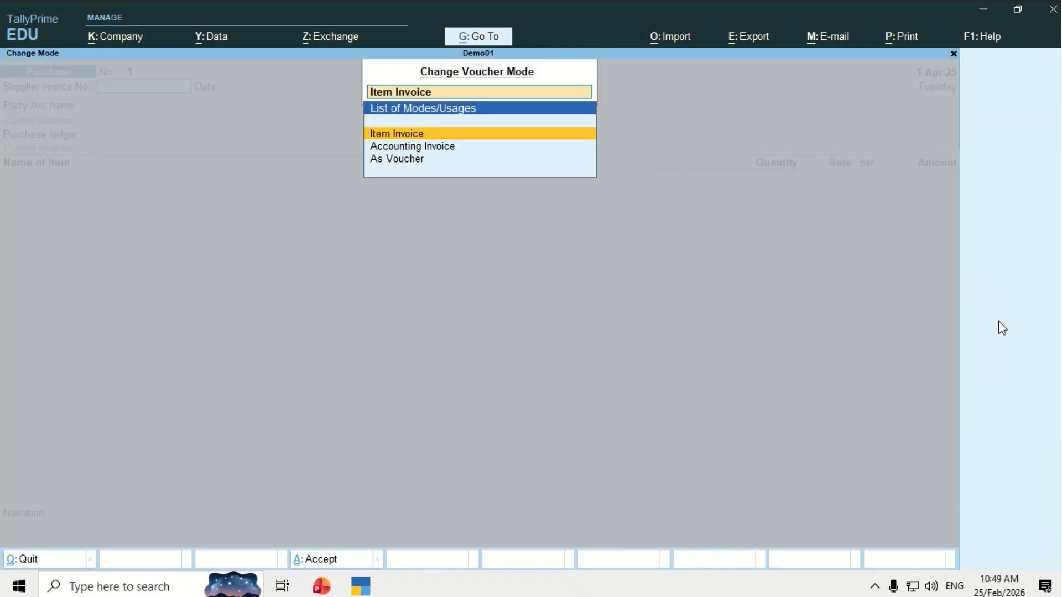
{"action": "left_click", "coordinate": [390, 159]}
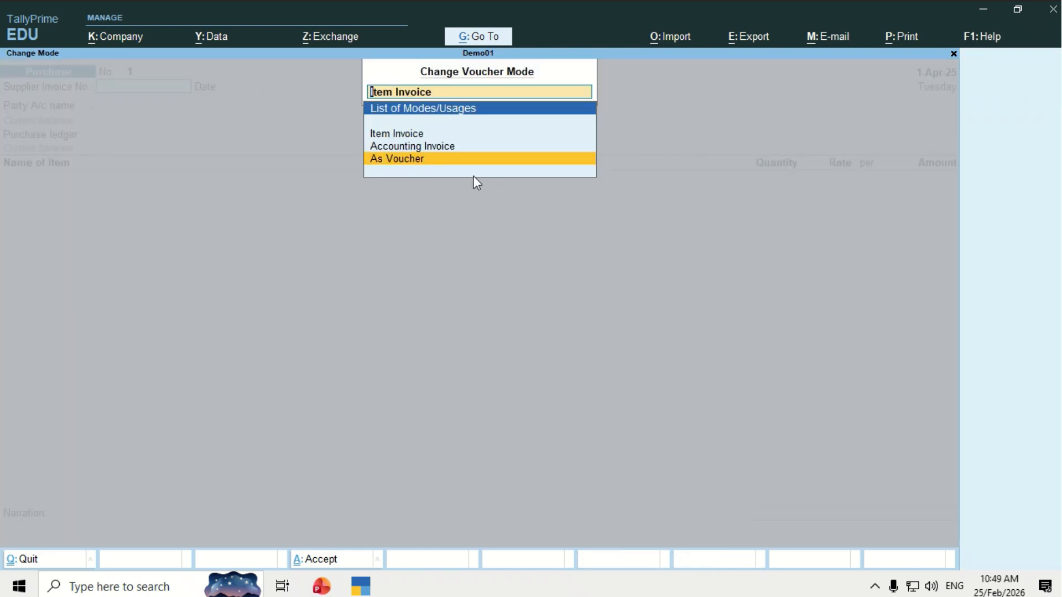
{"action": "key", "text": "Return"}
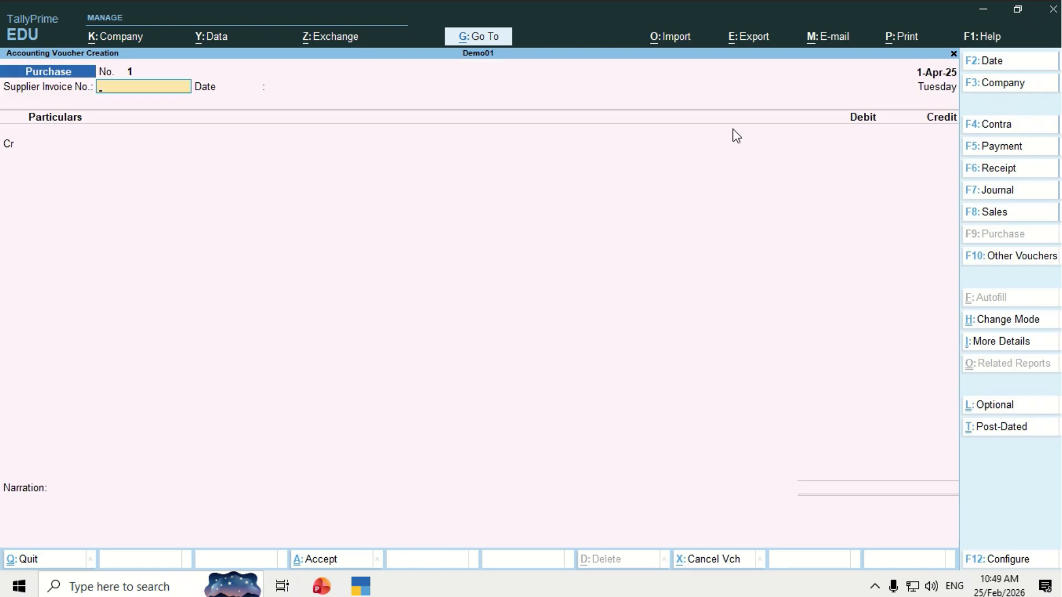
Step: Change the purchase voucher's mode to Accounting Invoice
{"action": "left_click", "coordinate": [983, 321]}
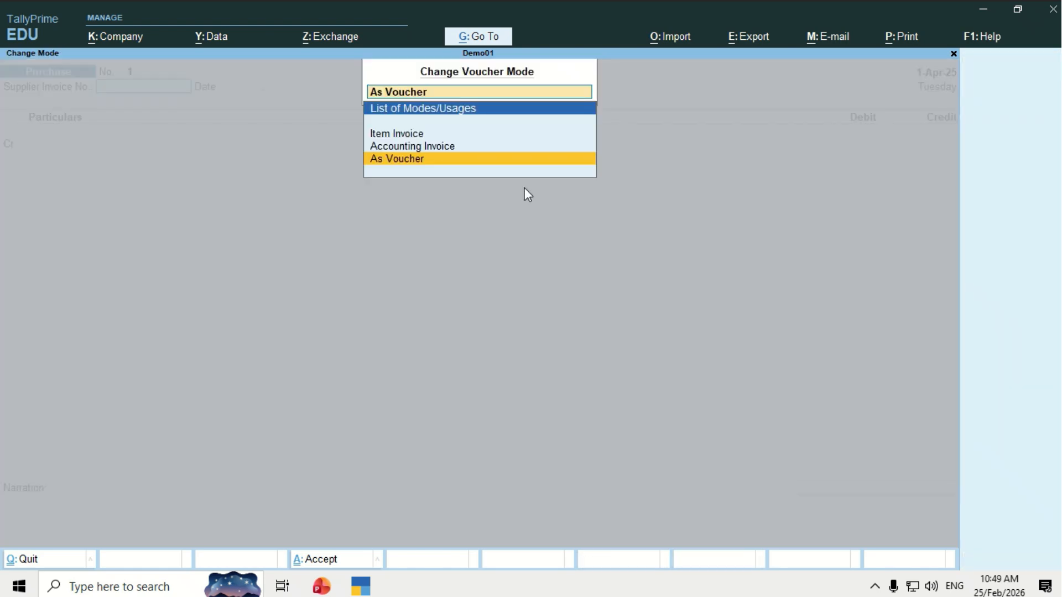
{"action": "left_click", "coordinate": [410, 147]}
{"action": "left_click", "coordinate": [454, 148]}
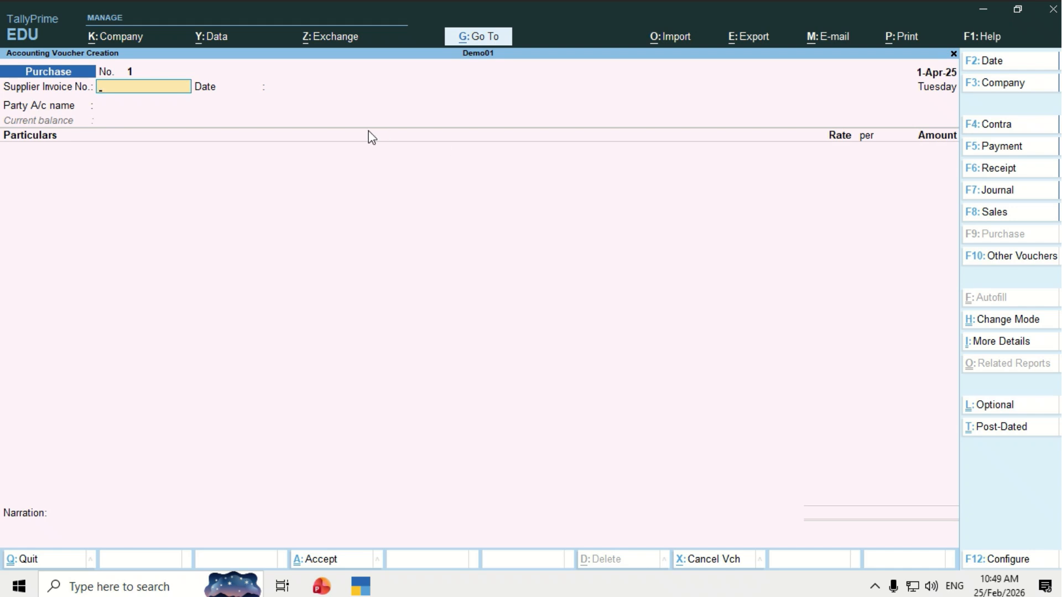
Step: Review the Item Invoice, Accounting Invoice and As Voucher modes for the purchase voucher, keeping Accounting Invoice
{"action": "left_click", "coordinate": [1004, 321]}
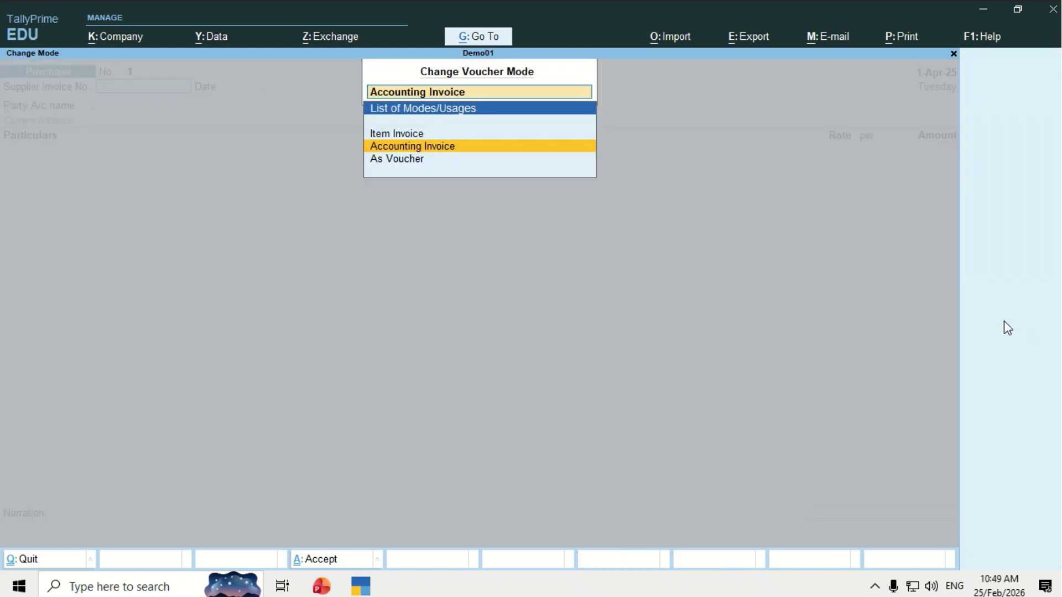
{"action": "left_click", "coordinate": [396, 137]}
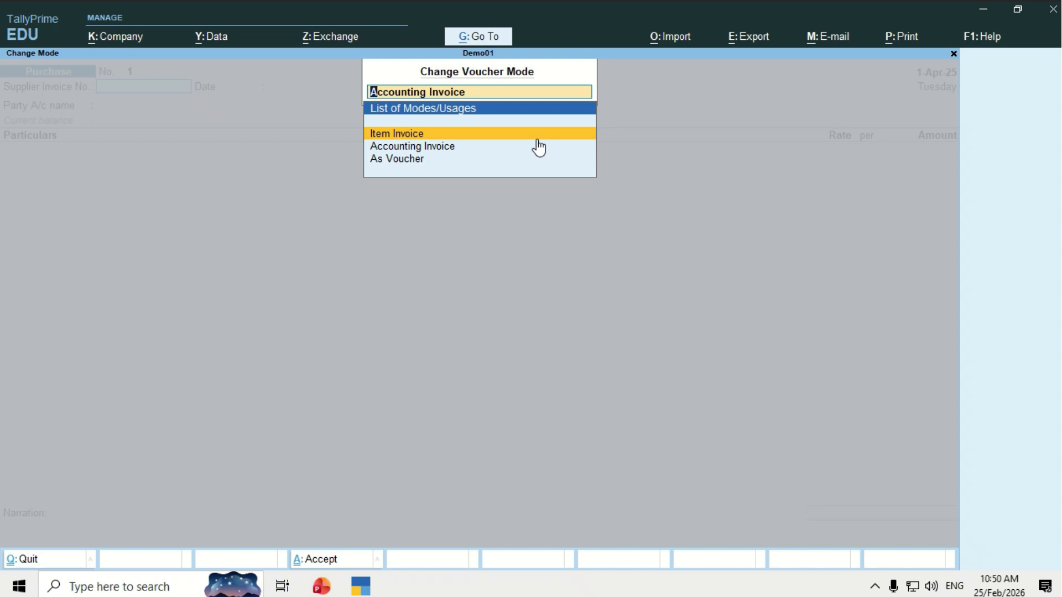
{"action": "key", "text": "Down"}
{"action": "key", "text": "Down"}
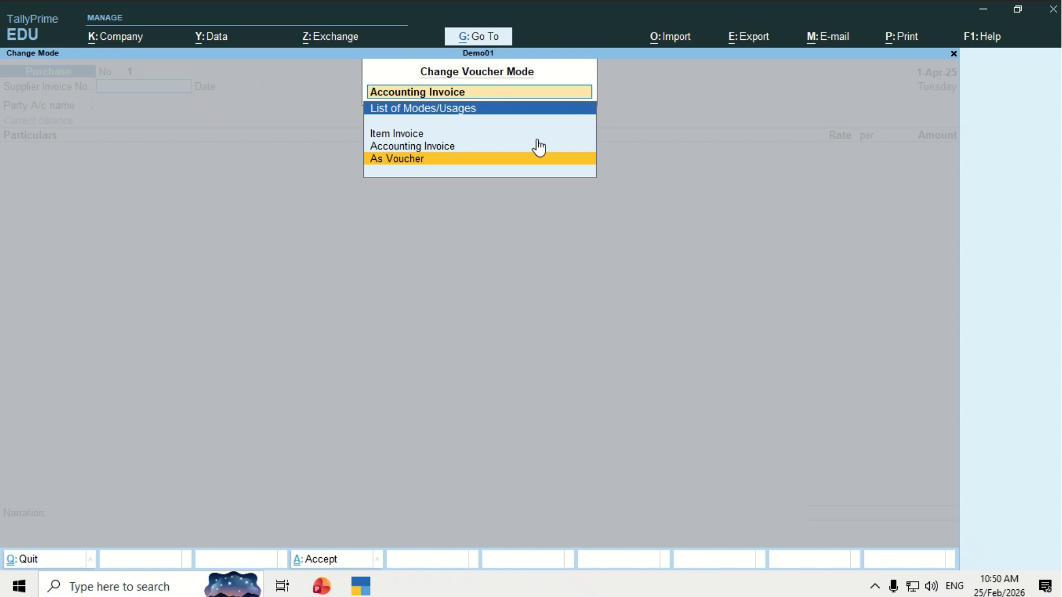
{"action": "key", "text": "Up"}
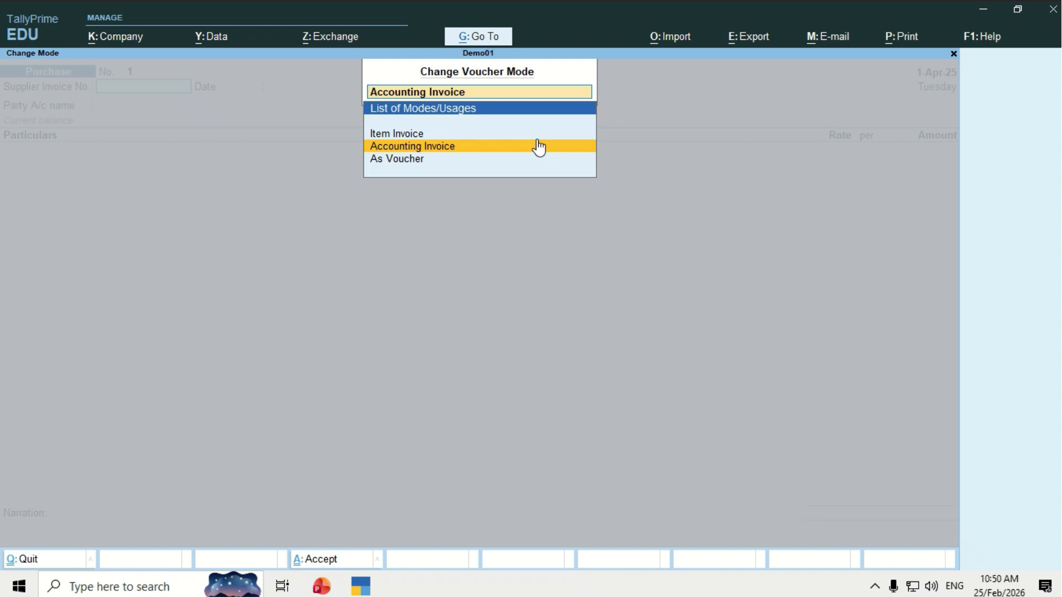
{"action": "key", "text": "Return"}
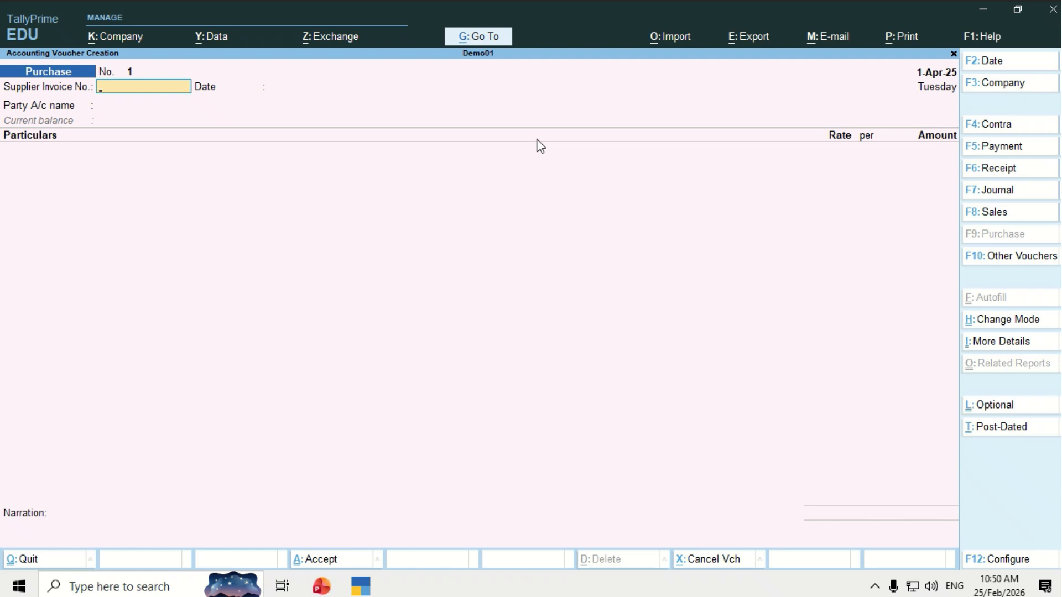
Step: Leave the supplier invoice fields blank, create the supplier's party ledger under Sundry Creditors, and accept the default receipt and party details
{"action": "key", "text": "Return"}
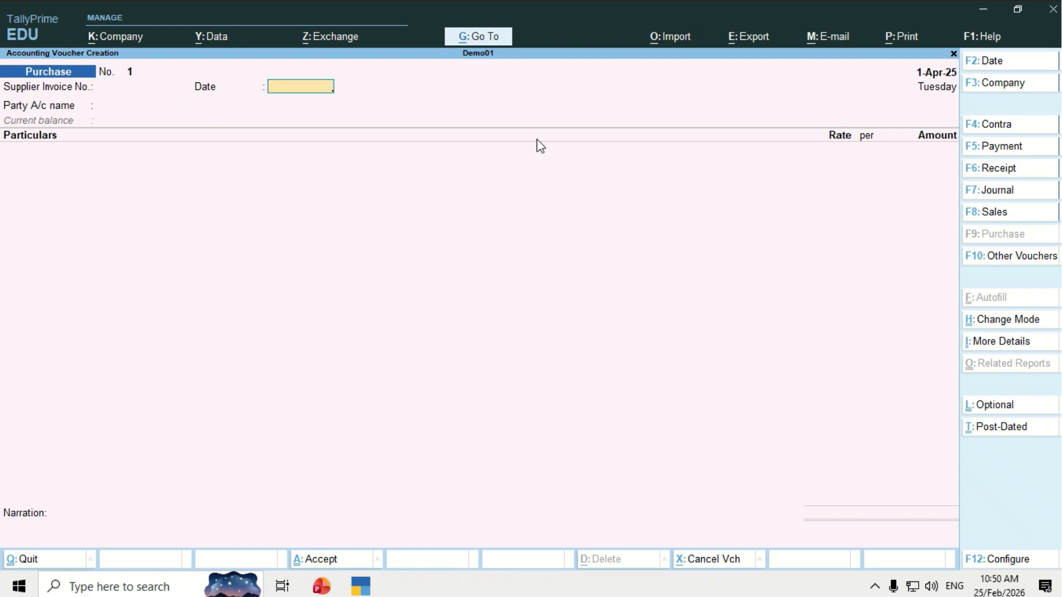
{"action": "key", "text": "Return"}
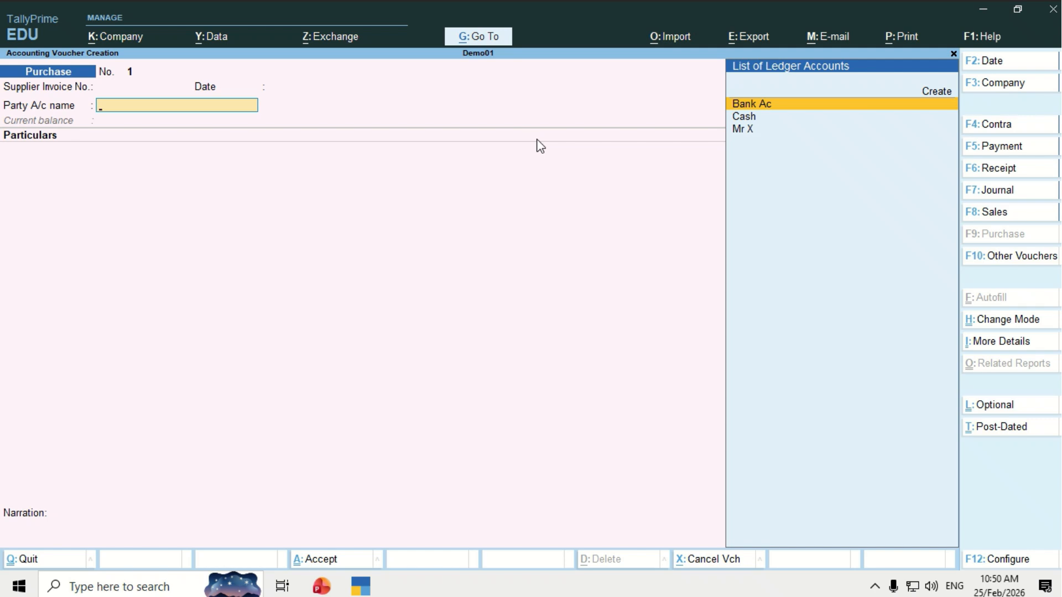
{"action": "key", "text": "alt+c"}
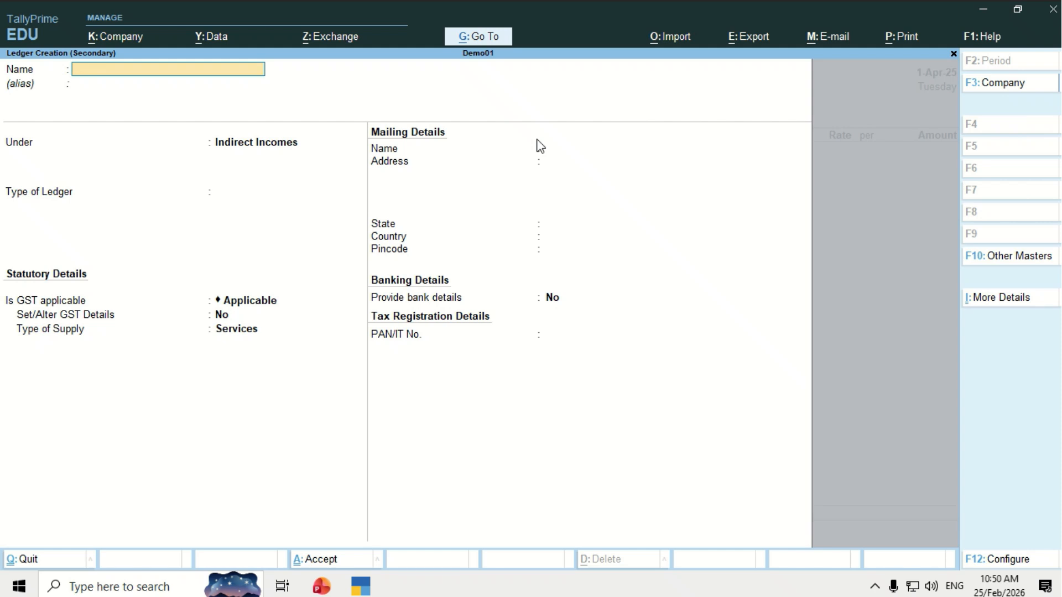
{"action": "type", "text": "Sanjay"}
{"action": "key", "text": "Return"}
{"action": "key", "text": "Return"}
{"action": "type", "text": "su"}
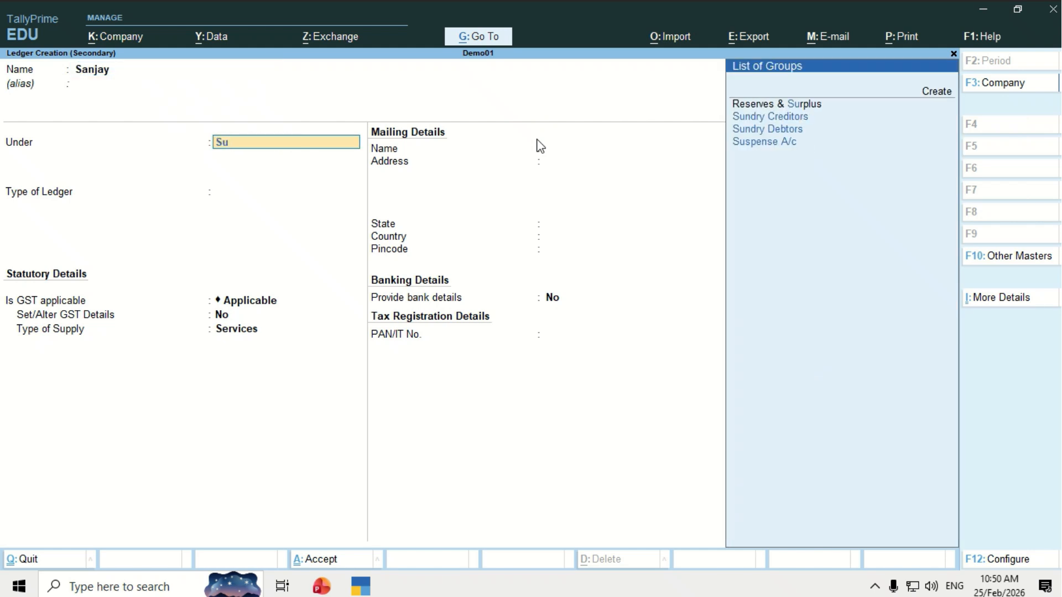
{"action": "key", "text": "Down"}
{"action": "key", "text": "Return"}
{"action": "key", "text": "ctrl+a"}
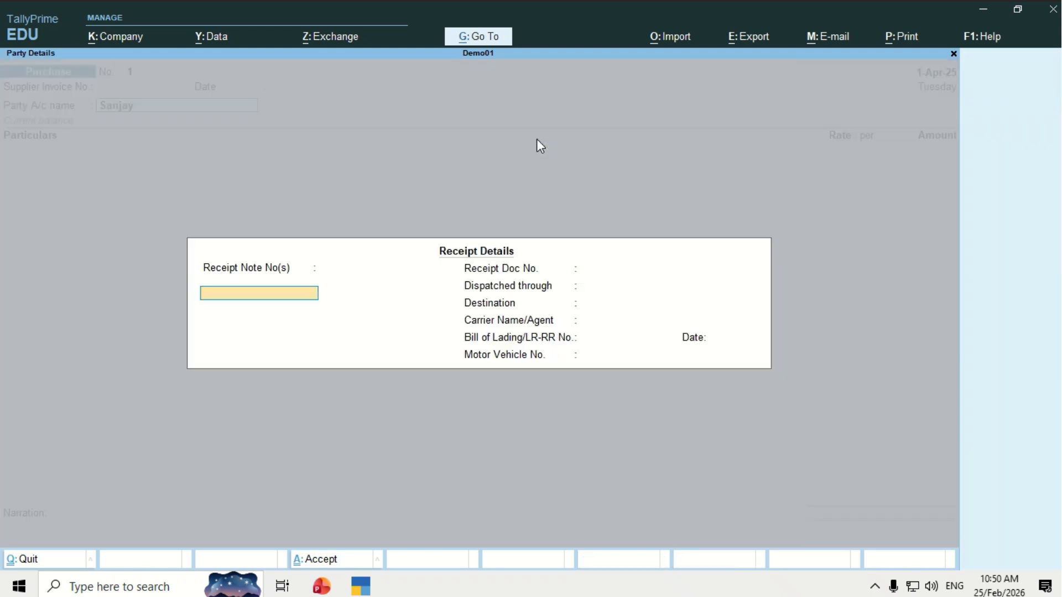
{"action": "key", "text": "ctrl+a"}
{"action": "key", "text": "ctrl+a"}
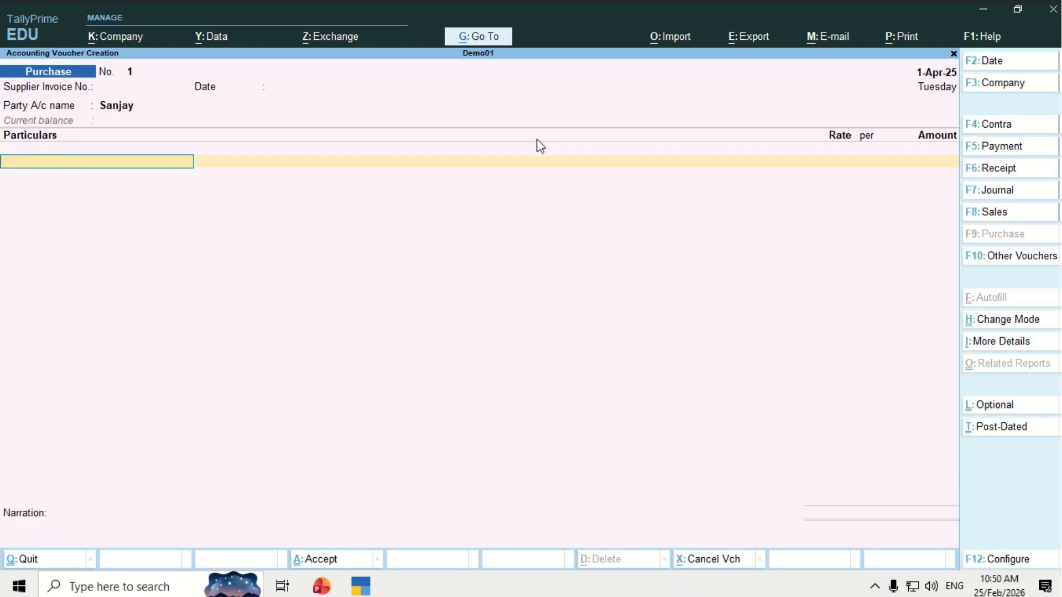
Step: Create a Purchase ledger under Purchase Accounts from the purchase voucher's particulars and use it as the entry line
{"action": "type", "text": "p"}
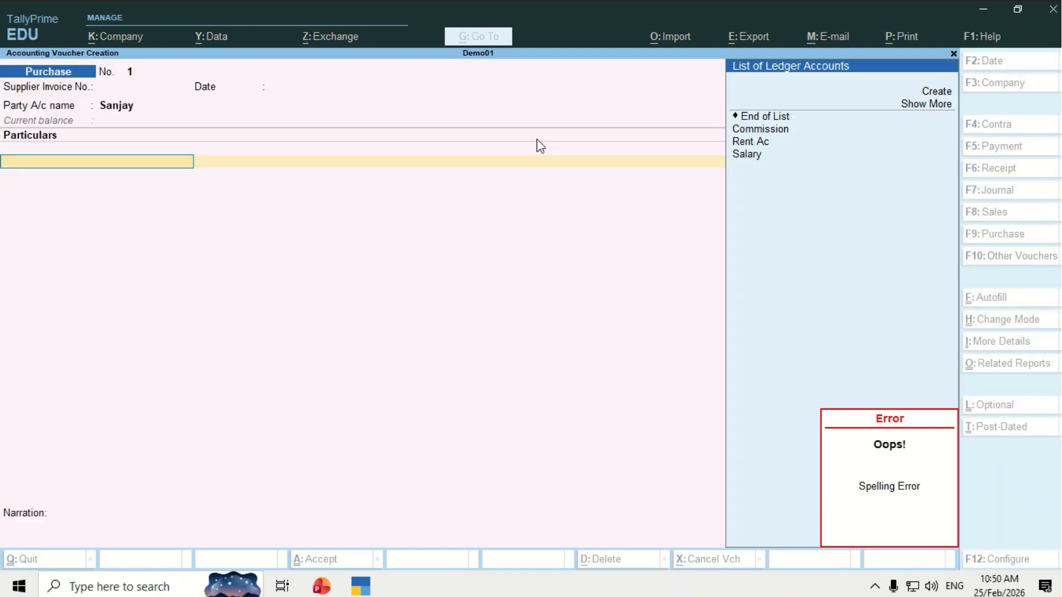
{"action": "key", "text": "alt+c"}
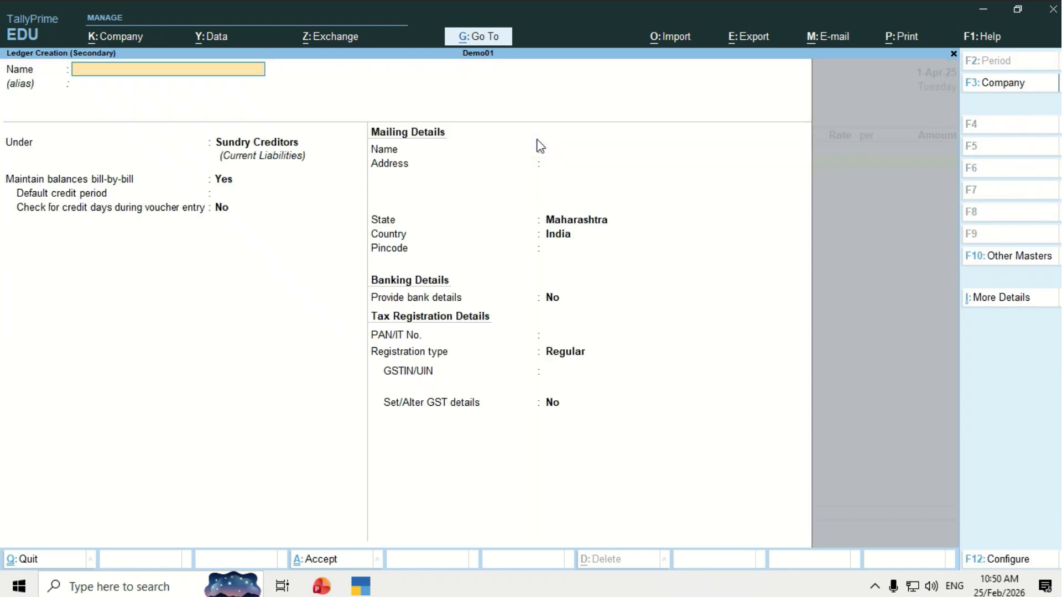
{"action": "type", "text": "Purchases"}
{"action": "key", "text": "BackSpace"}
{"action": "key", "text": "Return"}
{"action": "key", "text": "Return"}
{"action": "type", "text": "Pu"}
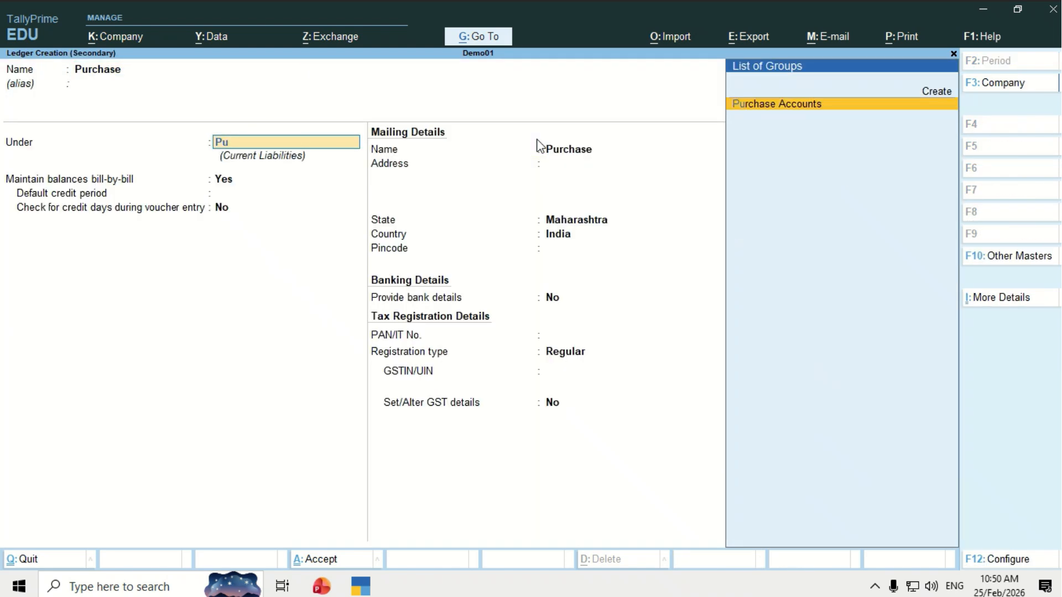
{"action": "key", "text": "Return"}
{"action": "key", "text": "ctrl+a"}
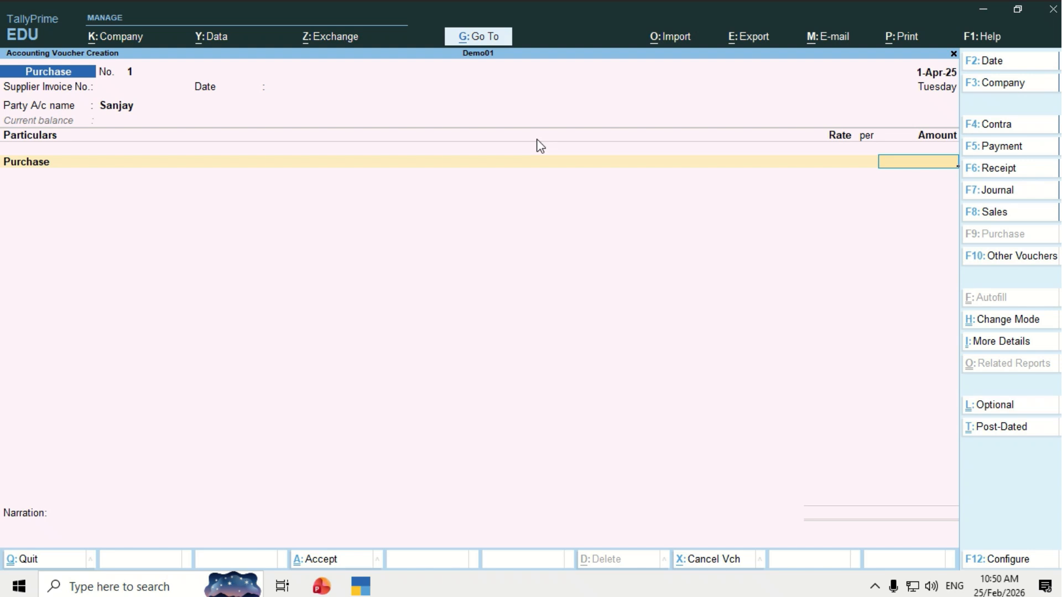
Step: Enter an amount of 5,000 for the Purchase line and save the voucher with the remaining defaults and a blank narration
{"action": "type", "text": "5000"}
{"action": "key", "text": "Return"}
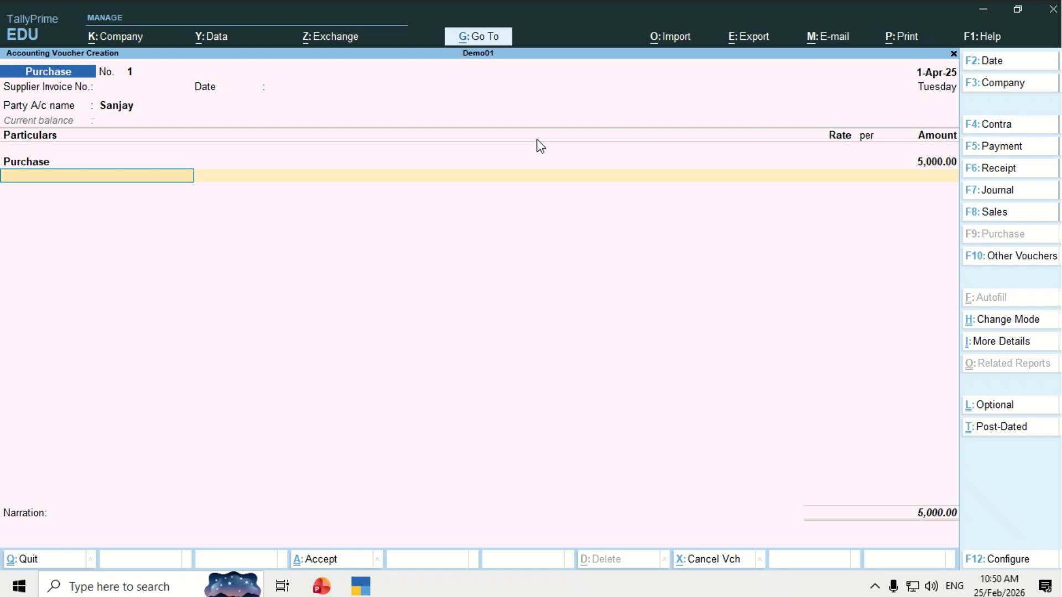
{"action": "key", "text": "Return"}
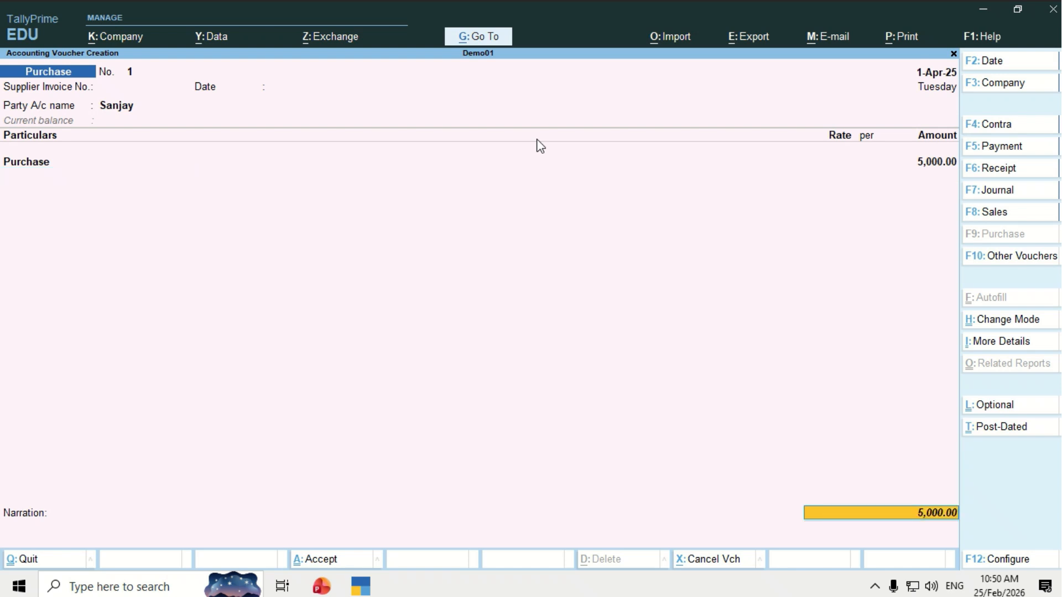
{"action": "key", "text": "Return"}
{"action": "key", "text": "Return"}
{"action": "key", "text": "Return"}
{"action": "key", "text": "Return"}
{"action": "key", "text": "Return"}
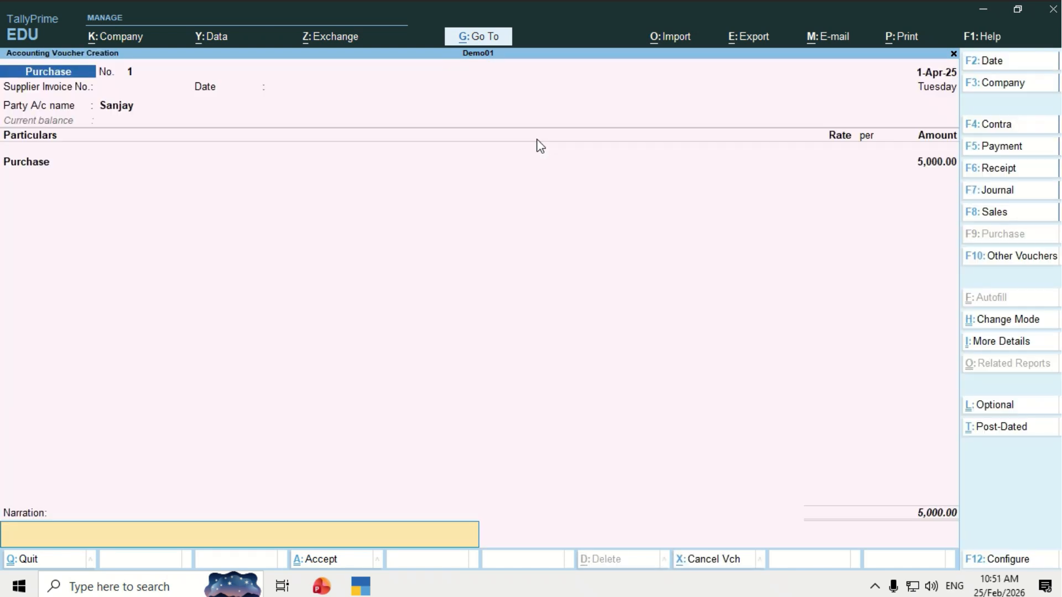
{"action": "key", "text": "Return"}
{"action": "key", "text": "y"}
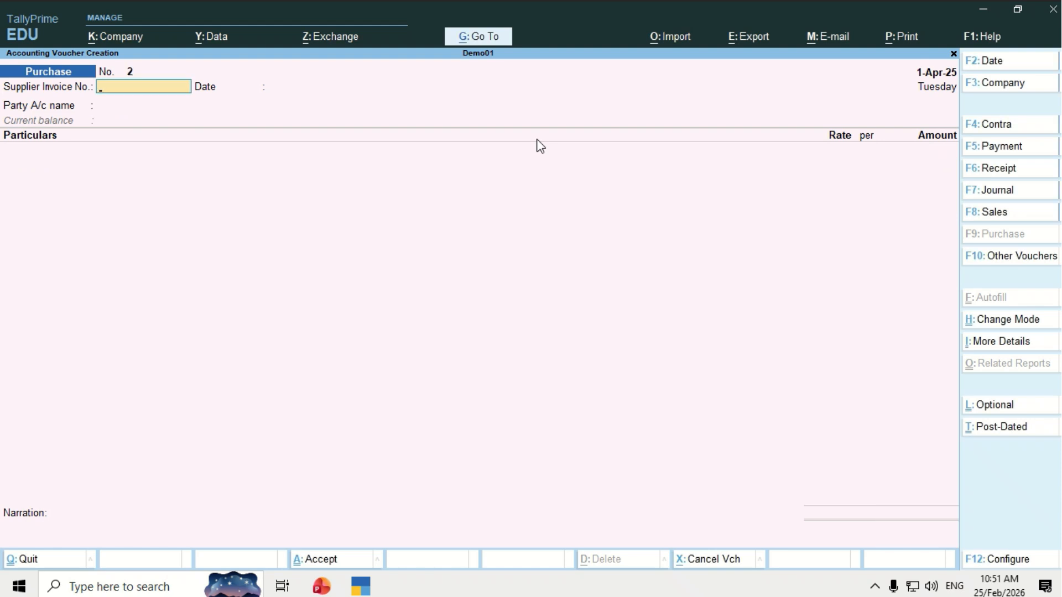
Step: Start a sales voucher in Accounting Invoice mode
{"action": "key", "text": "F8"}
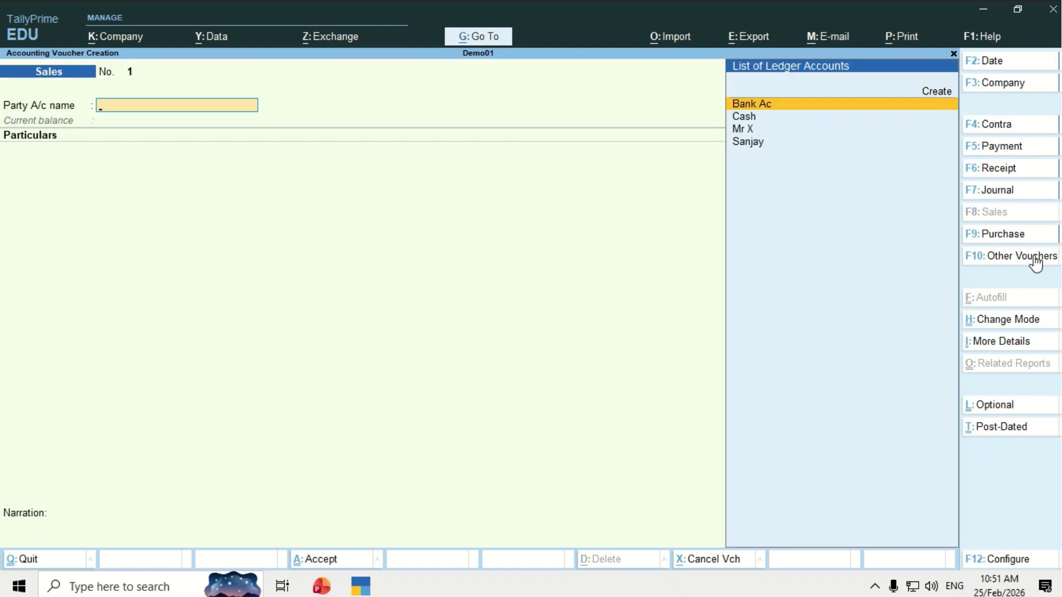
{"action": "left_click", "coordinate": [1008, 320]}
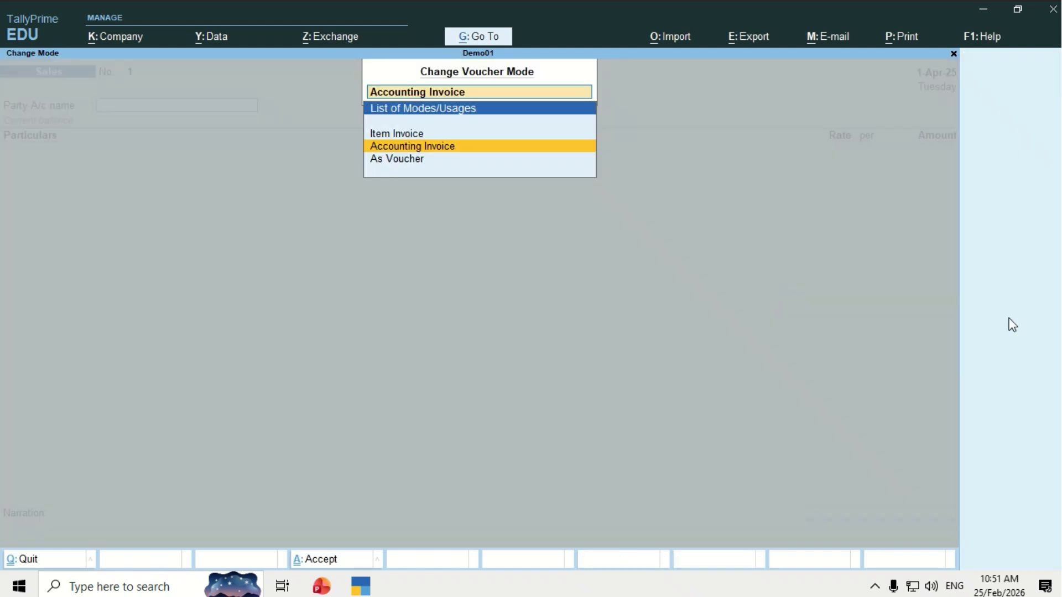
{"action": "left_click", "coordinate": [425, 147]}
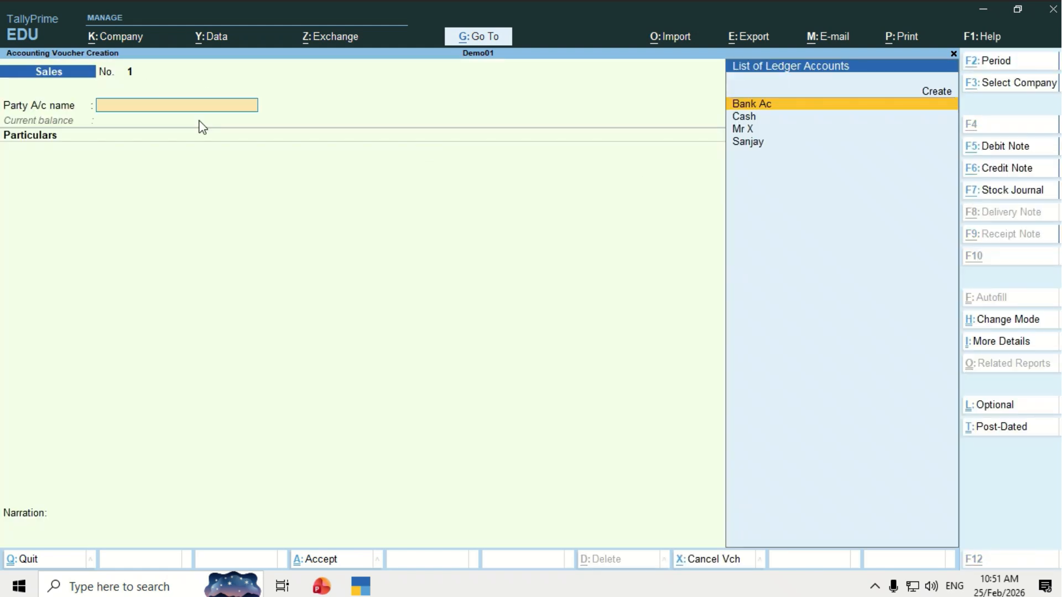
Step: Create the customer's party ledger under Sundry Debtors from the sales voucher, keeping the default bill-by-bill, mailing and tax details
{"action": "key", "text": "alt+c"}
{"action": "type", "text": "Santosh"}
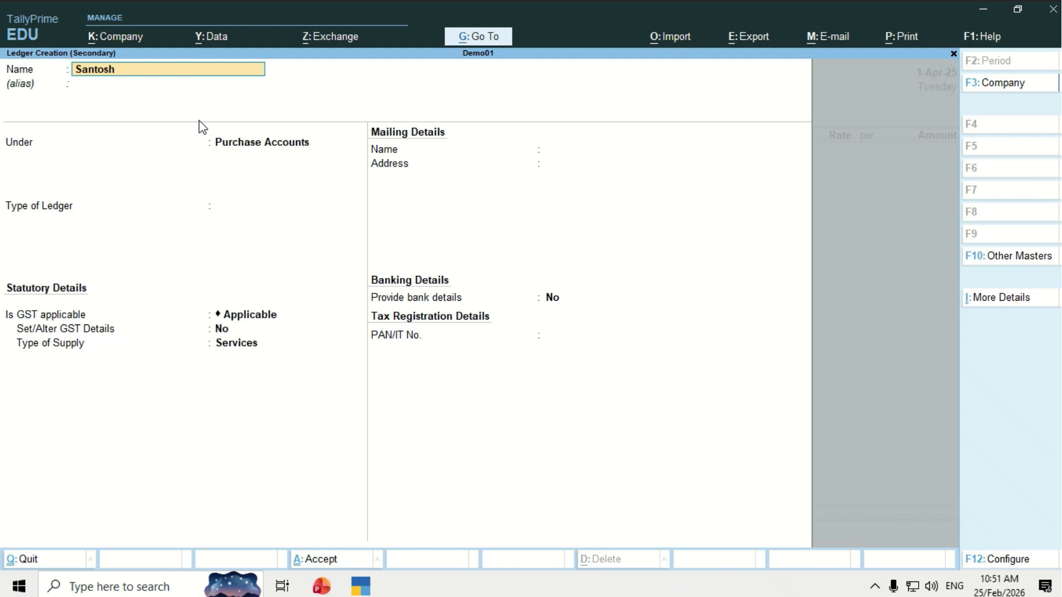
{"action": "key", "text": "Return"}
{"action": "type", "text": "Si"}
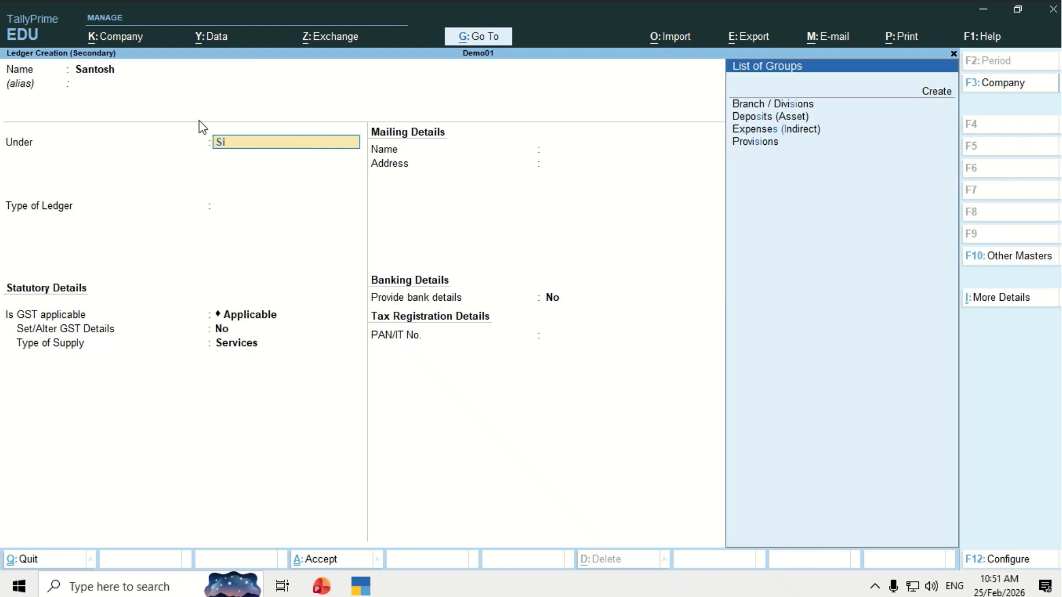
{"action": "key", "text": "BackSpace"}
{"action": "type", "text": "u"}
{"action": "key", "text": "Down"}
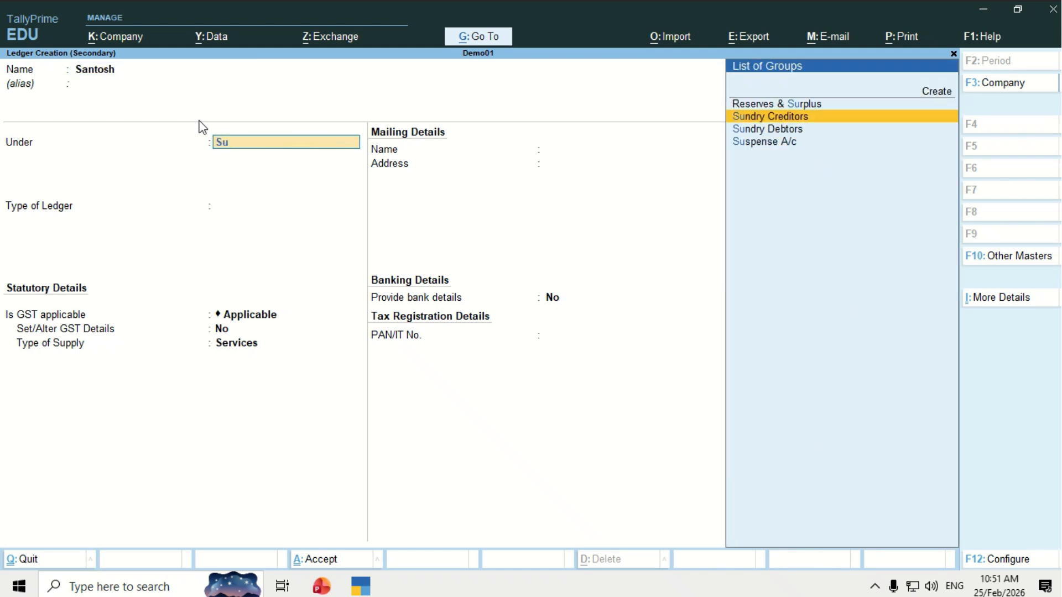
{"action": "key", "text": "Down"}
{"action": "key", "text": "Return"}
{"action": "key", "text": "Return"}
{"action": "key", "text": "Return"}
{"action": "key", "text": "Return"}
{"action": "key", "text": "Return"}
{"action": "key", "text": "Return"}
{"action": "key", "text": "Return"}
{"action": "key", "text": "Return"}
{"action": "key", "text": "Return"}
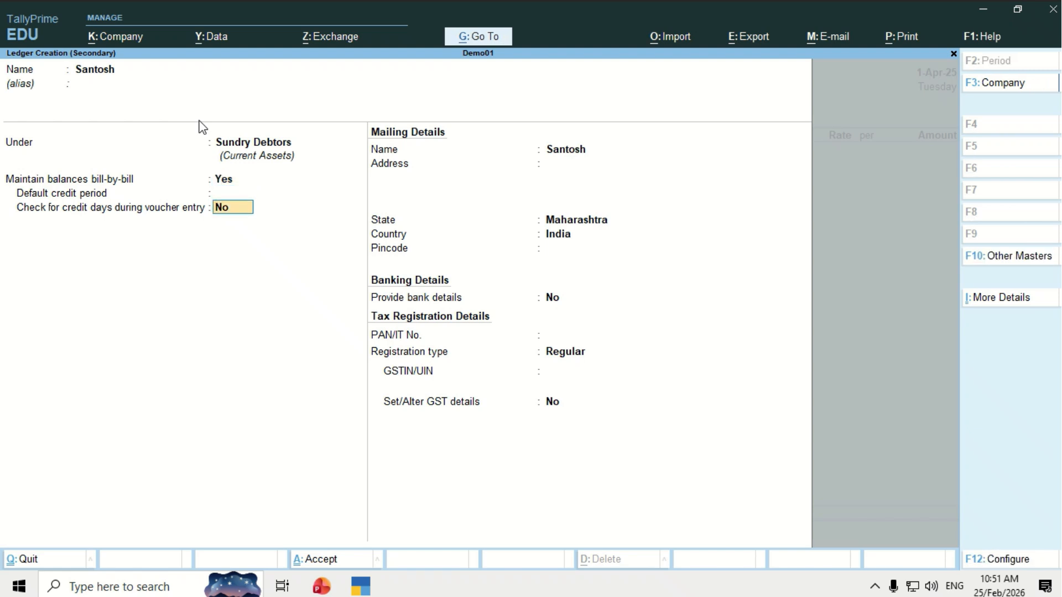
{"action": "key", "text": "Return"}
{"action": "key", "text": "Return"}
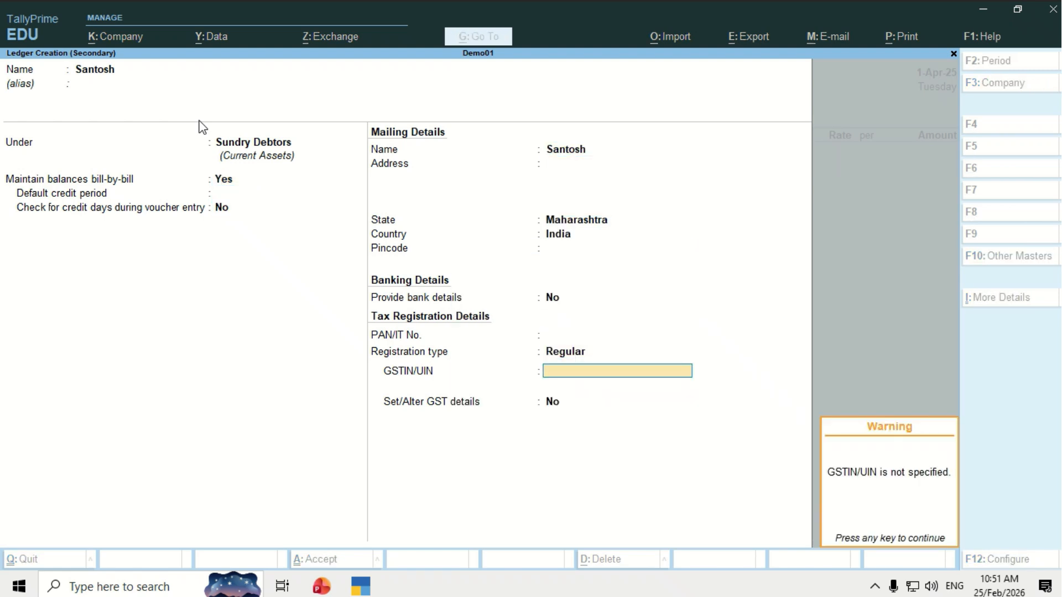
{"action": "key", "text": "Return"}
{"action": "key", "text": "Return"}
{"action": "key", "text": "Return"}
{"action": "key", "text": "Return"}
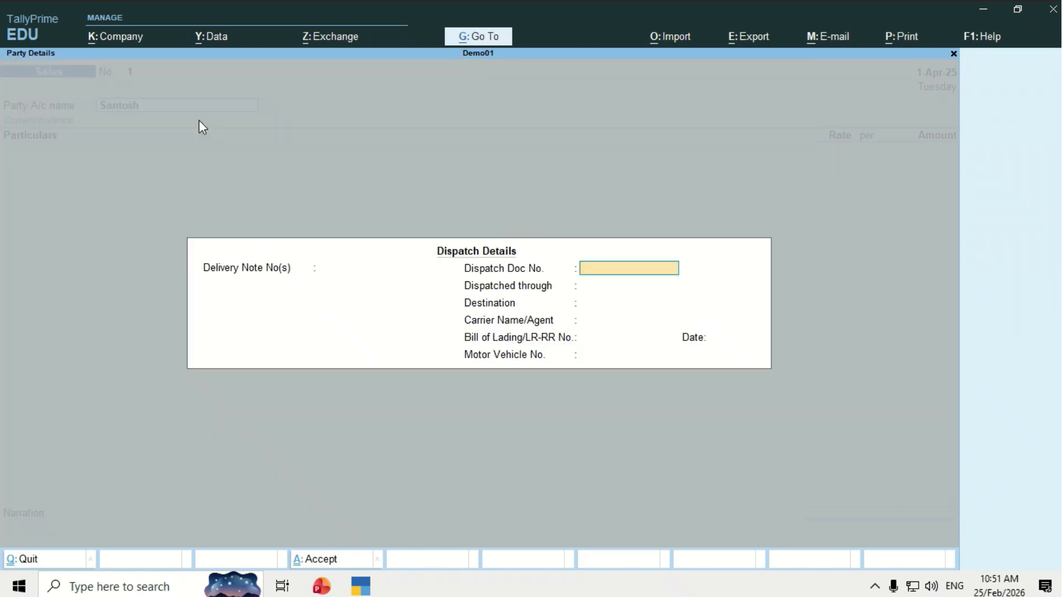
Step: Leave the sales voucher's dispatch details blank and accept the customer's default party details
{"action": "key", "text": "Return"}
{"action": "key", "text": "Return"}
{"action": "key", "text": "Return"}
{"action": "key", "text": "Return"}
{"action": "key", "text": "Return"}
{"action": "key", "text": "Return"}
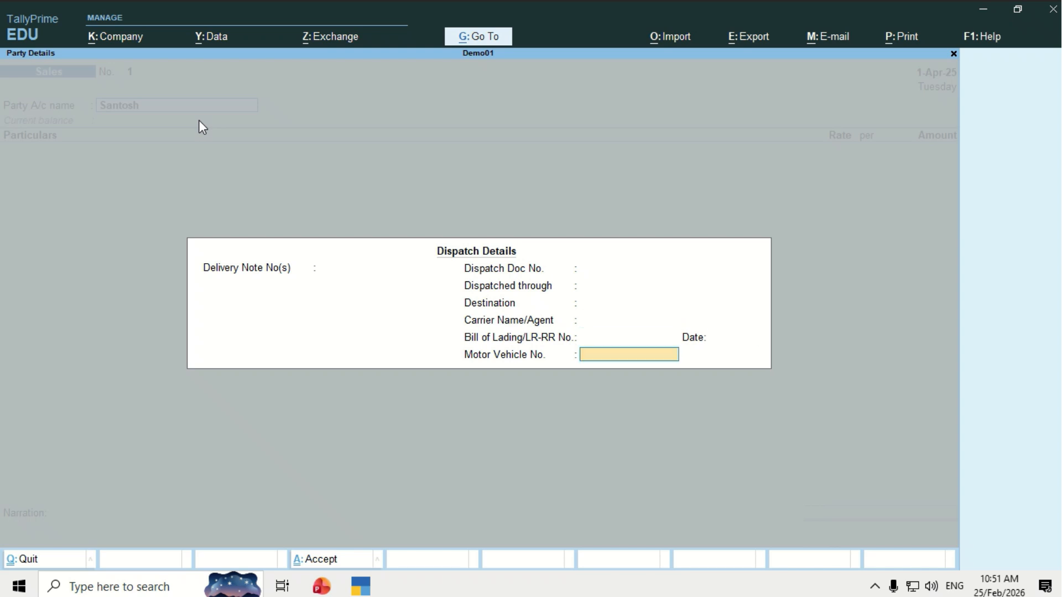
{"action": "key", "text": "Return"}
{"action": "key", "text": "Return"}
{"action": "key", "text": "Return"}
{"action": "key", "text": "Return"}
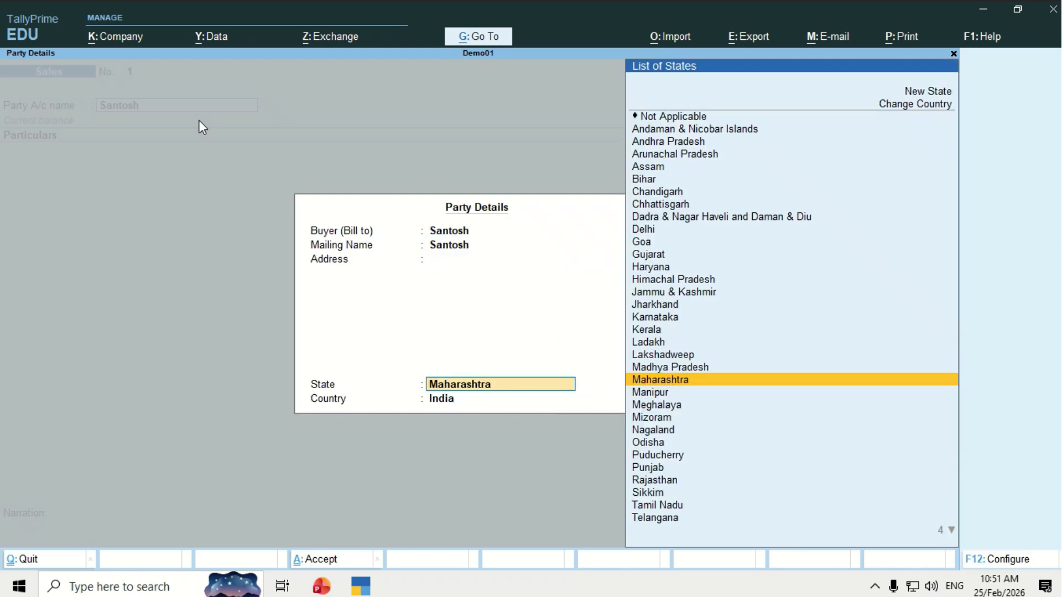
{"action": "key", "text": "Return"}
{"action": "key", "text": "Return"}
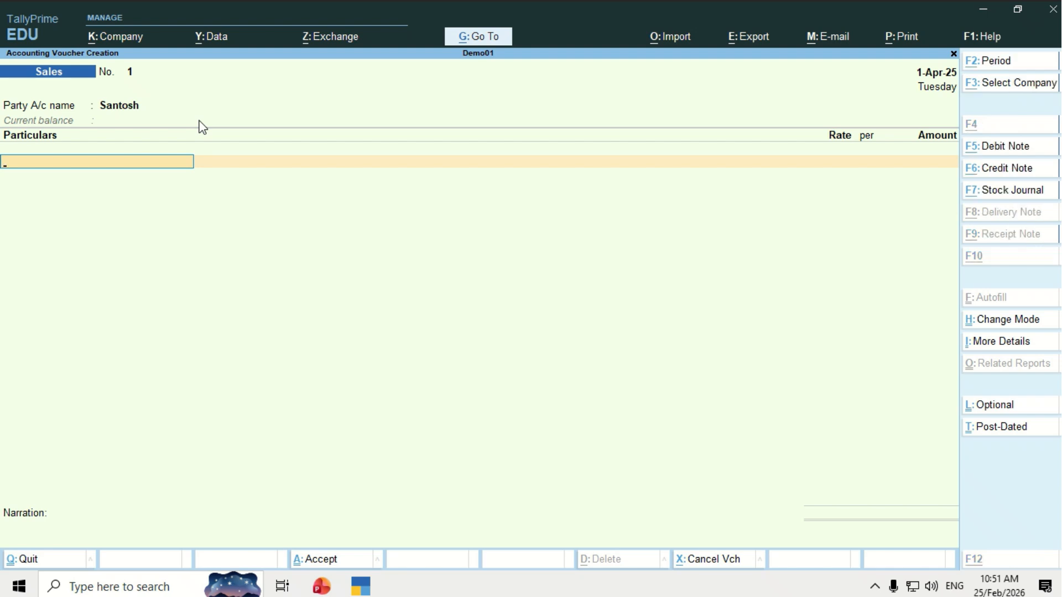
Step: Create a Sales ledger under Sales Accounts from the sales voucher's particulars and use it as the entry line
{"action": "key", "text": "alt+c"}
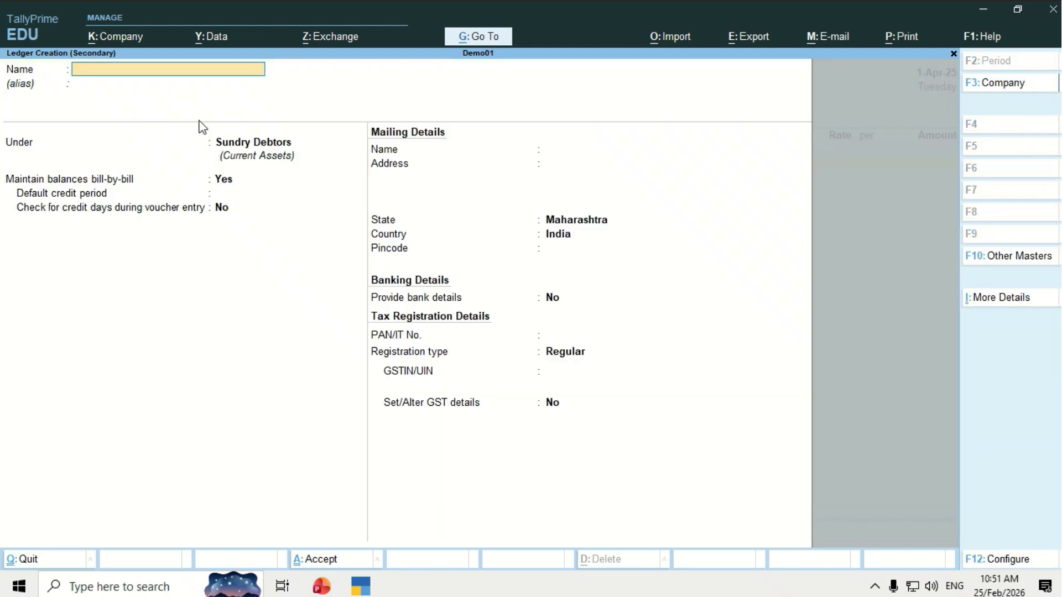
{"action": "type", "text": "Sales"}
{"action": "key", "text": "Return"}
{"action": "key", "text": "Return"}
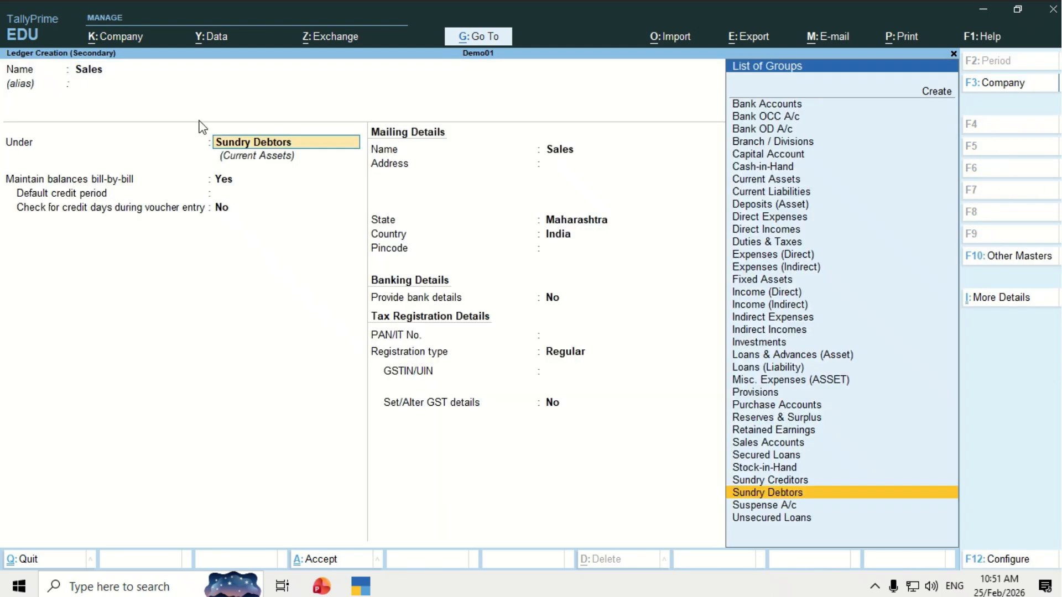
{"action": "type", "text": "Sa"}
{"action": "key", "text": "Return"}
{"action": "key", "text": "ctrl+a"}
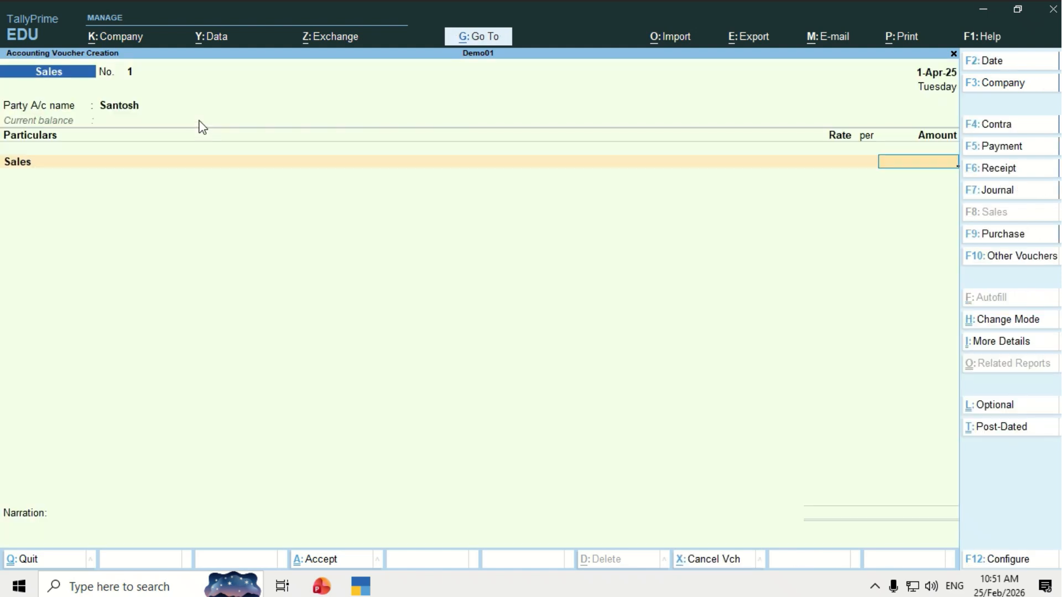
Step: Enter an amount of 10,000 for the Sales line, keep the New Ref bill reference, and save the voucher with no narration
{"action": "type", "text": "10000"}
{"action": "key", "text": "Return"}
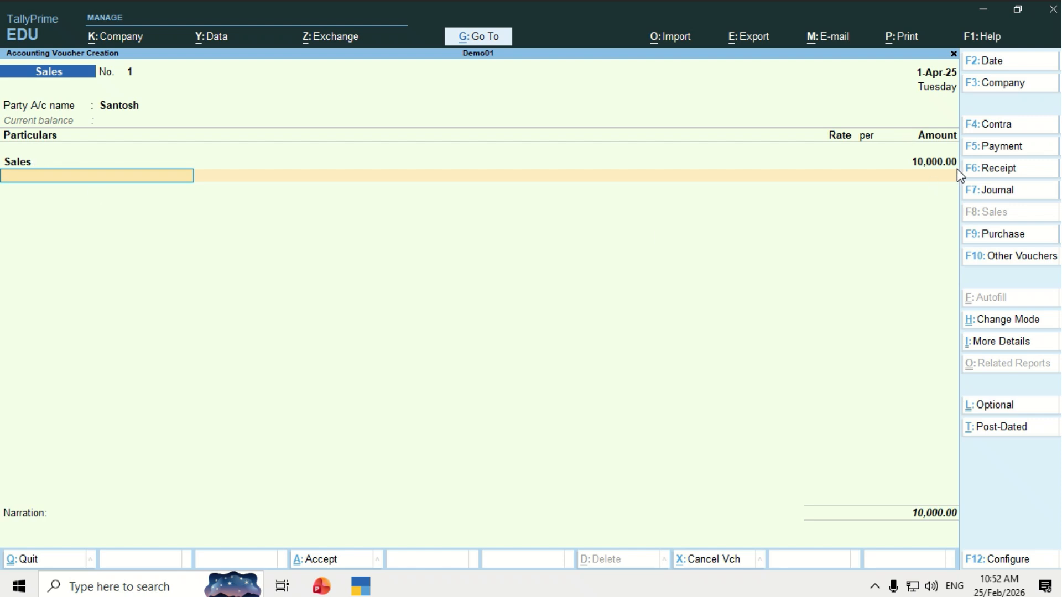
{"action": "key", "text": "Return"}
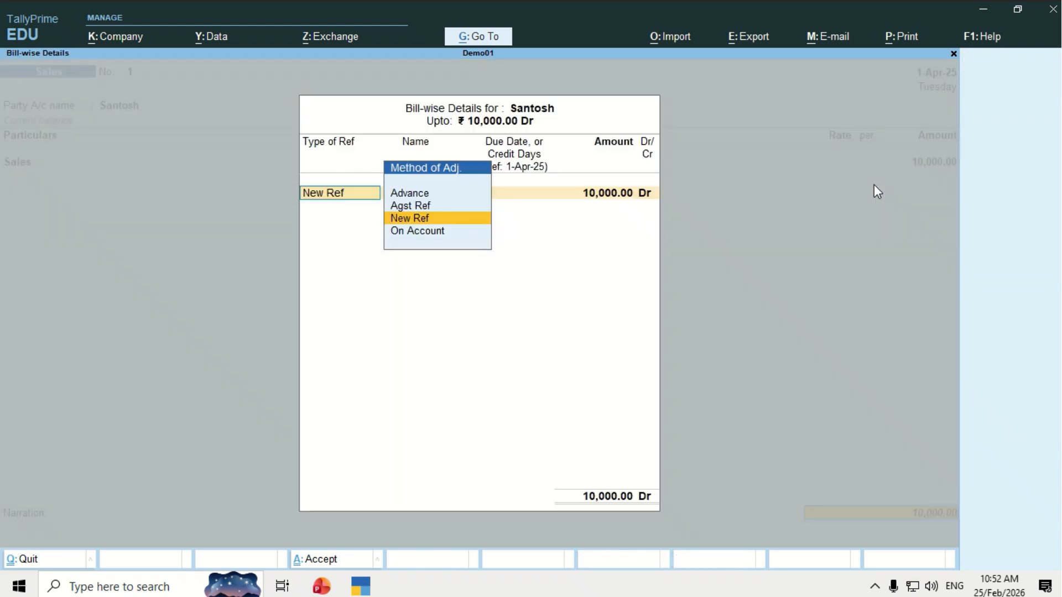
{"action": "key", "text": "Return"}
{"action": "key", "text": "Return"}
{"action": "key", "text": "Return"}
{"action": "key", "text": "Return"}
{"action": "key", "text": "Return"}
{"action": "key", "text": "Return"}
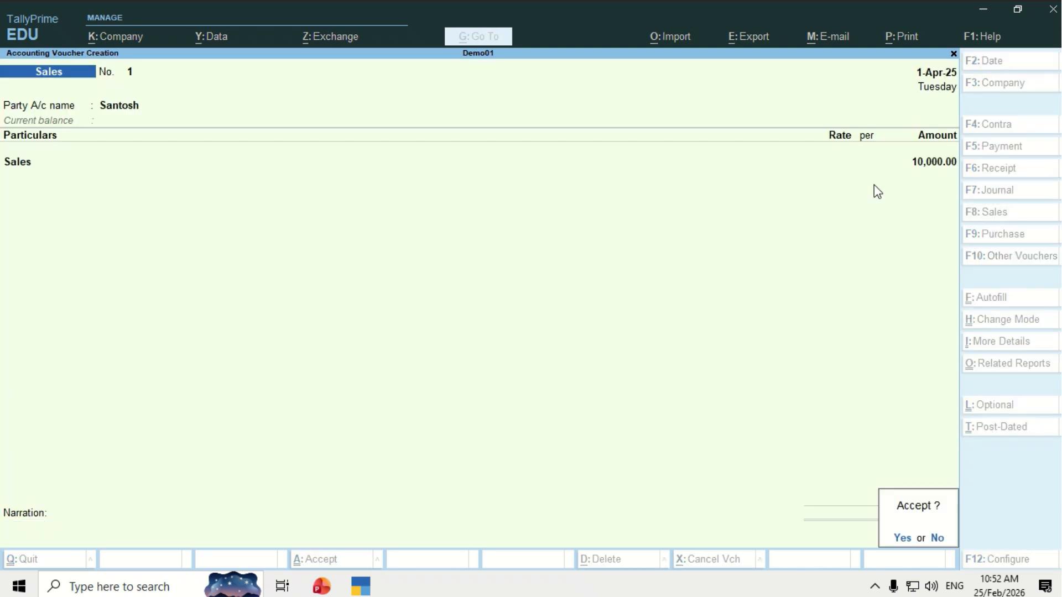
{"action": "key", "text": "Return"}
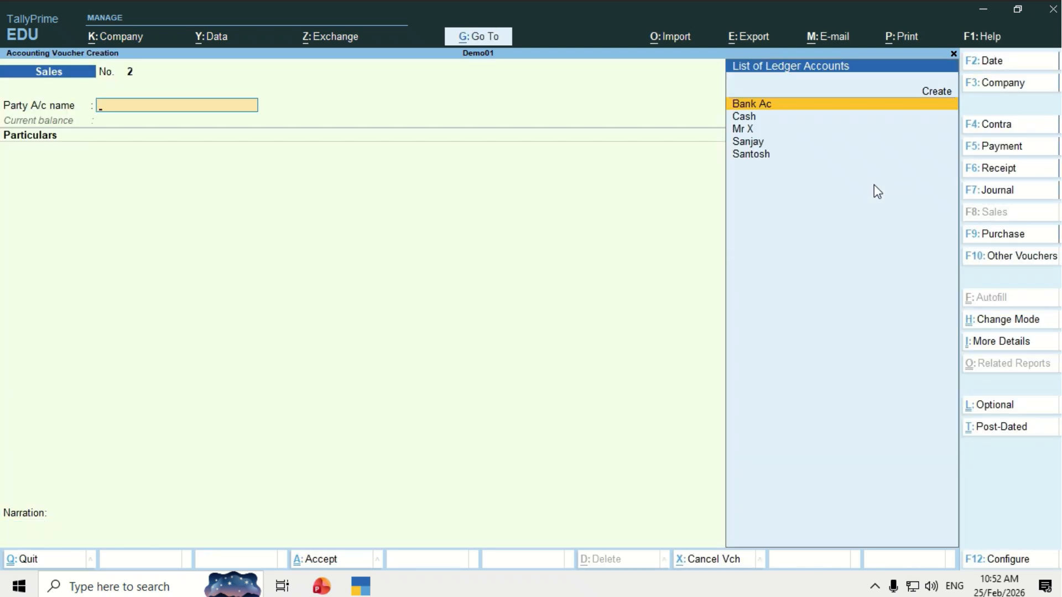
Step: Review the blank Receipt, Sales, Payment and Purchase voucher entry screens by switching between the voucher types
{"action": "key", "text": "F6"}
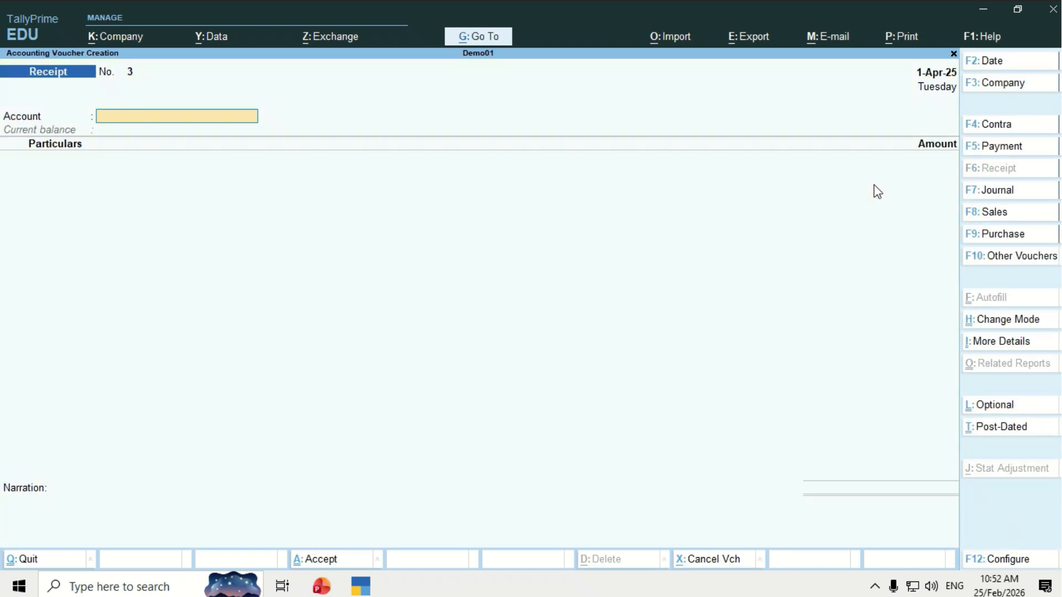
{"action": "key", "text": "F8"}
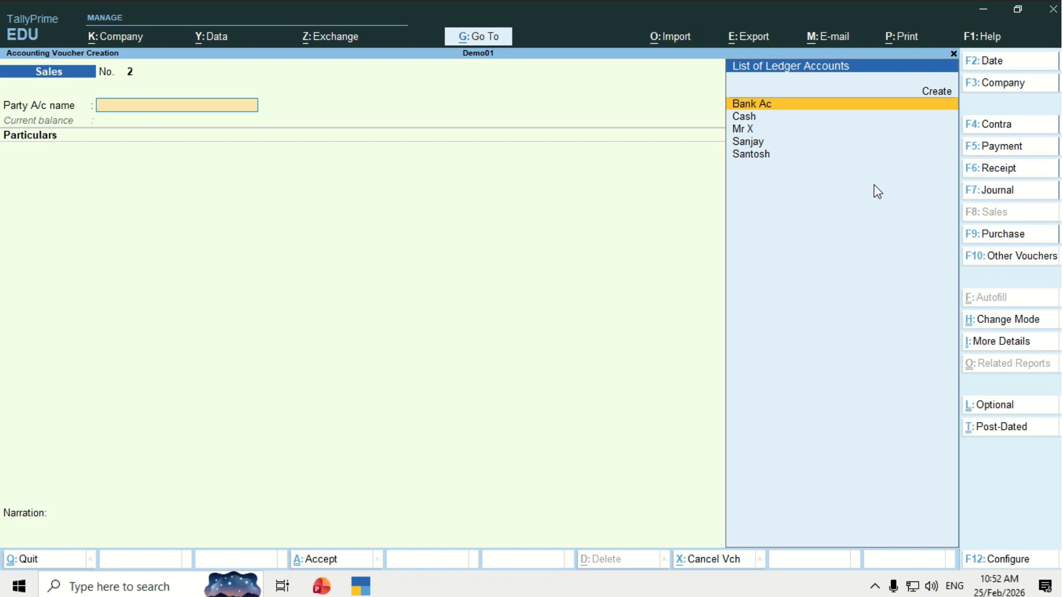
{"action": "key", "text": "F5"}
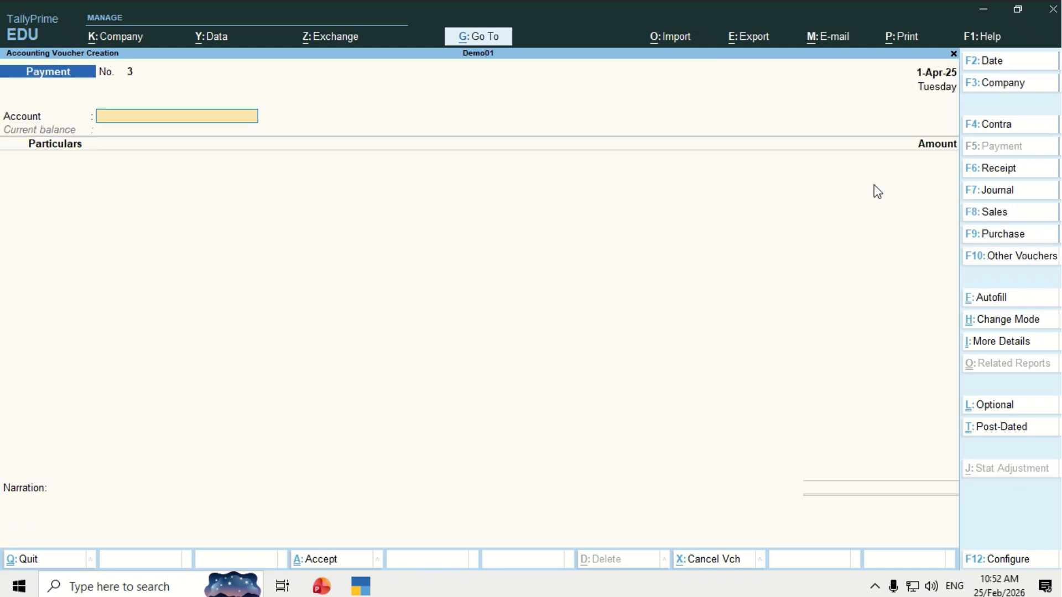
{"action": "key", "text": "F6"}
{"action": "key", "text": "F8"}
{"action": "key", "text": "F9"}
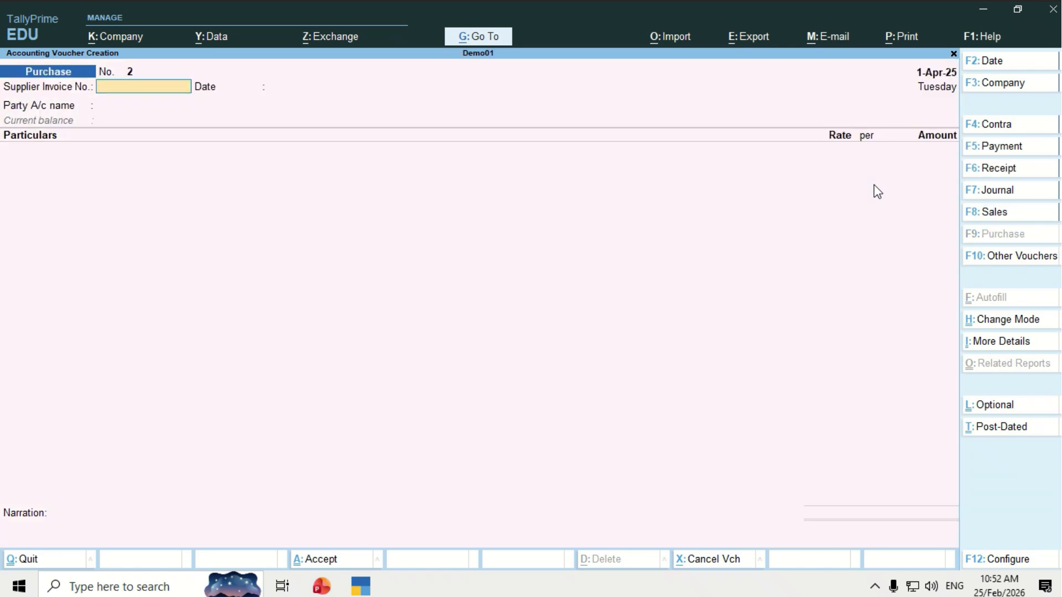
Step: Start a contra voucher with Cash as the account and Bank Ac as the entry line for 5,000
{"action": "key", "text": "F4"}
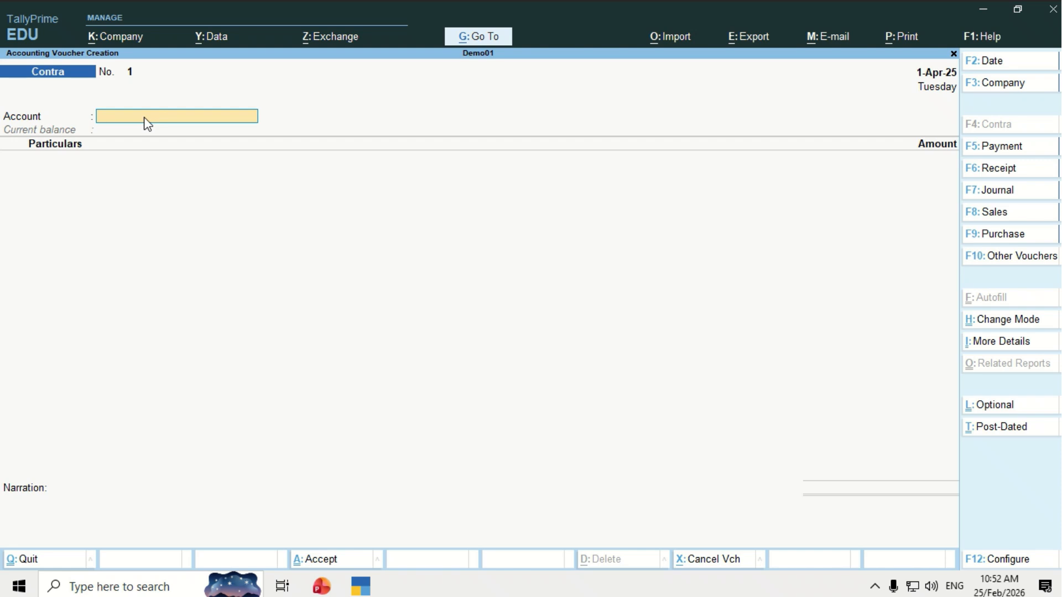
{"action": "type", "text": "C"}
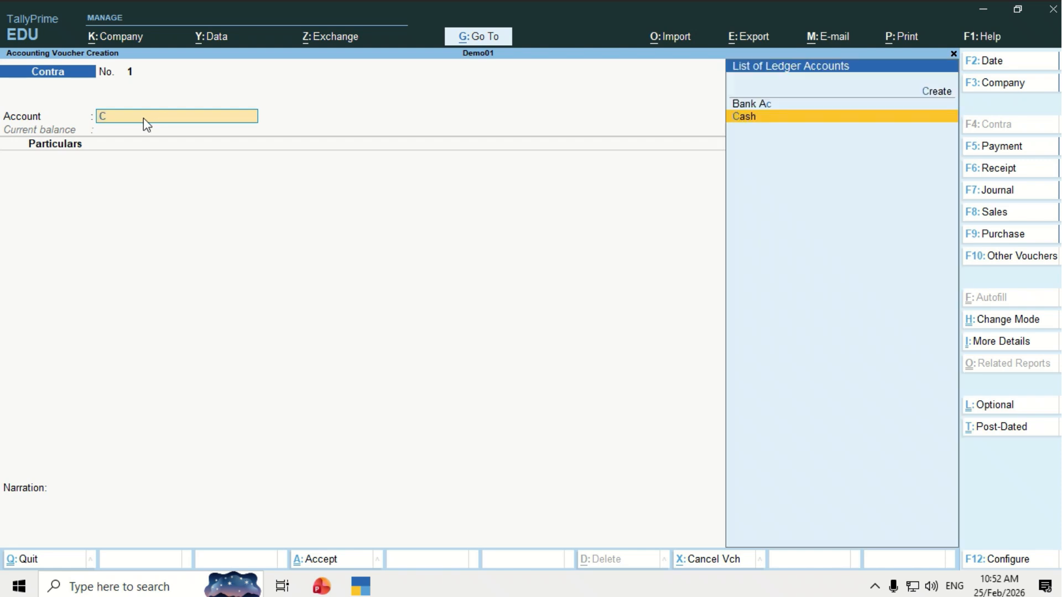
{"action": "key", "text": "Return"}
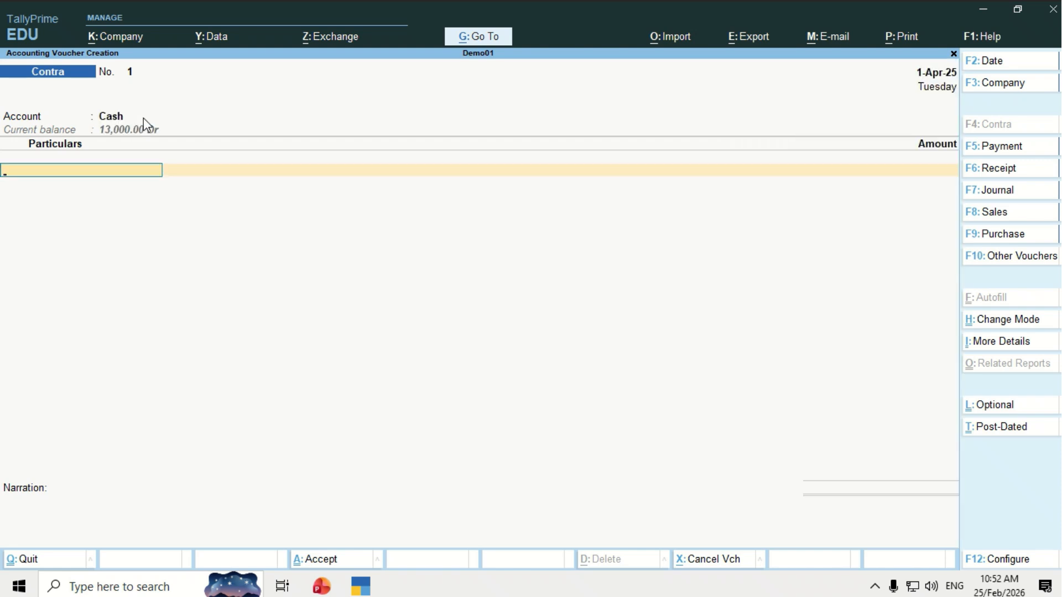
{"action": "type", "text": "B"}
{"action": "key", "text": "Return"}
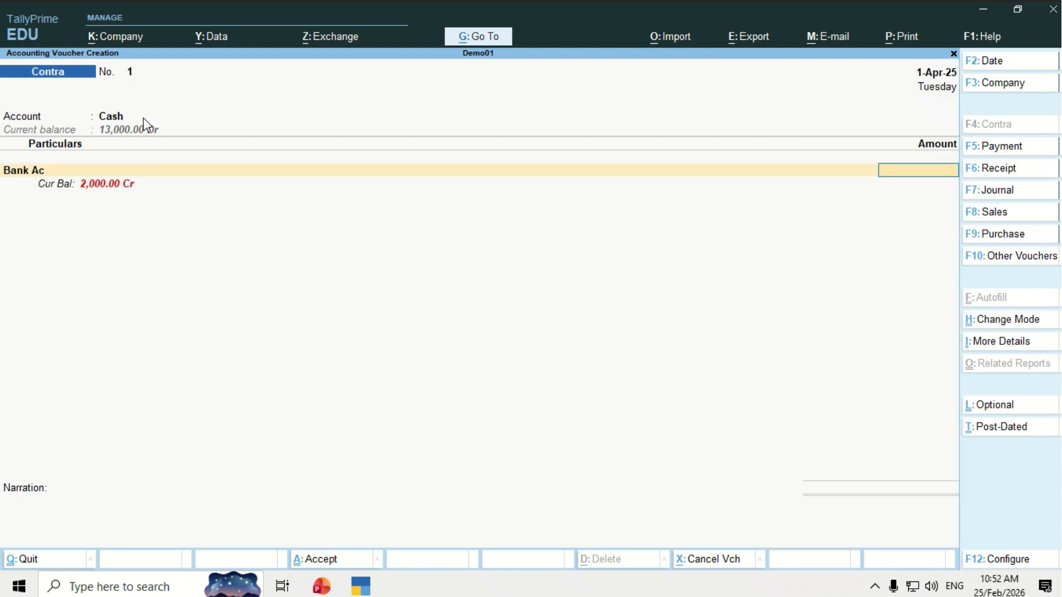
{"action": "type", "text": "5000"}
{"action": "key", "text": "Return"}
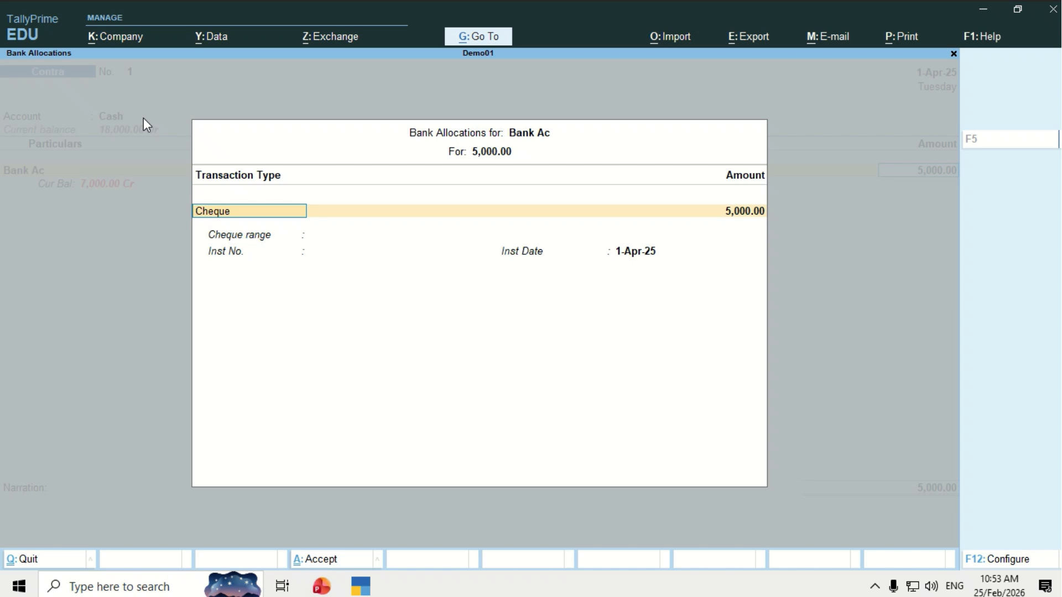
Step: Accept the Bank Ac allocation as a Cheque with the range Not Applicable, no instrument number and the default date
{"action": "key", "text": "Return"}
{"action": "key", "text": "Return"}
{"action": "key", "text": "Return"}
{"action": "key", "text": "Return"}
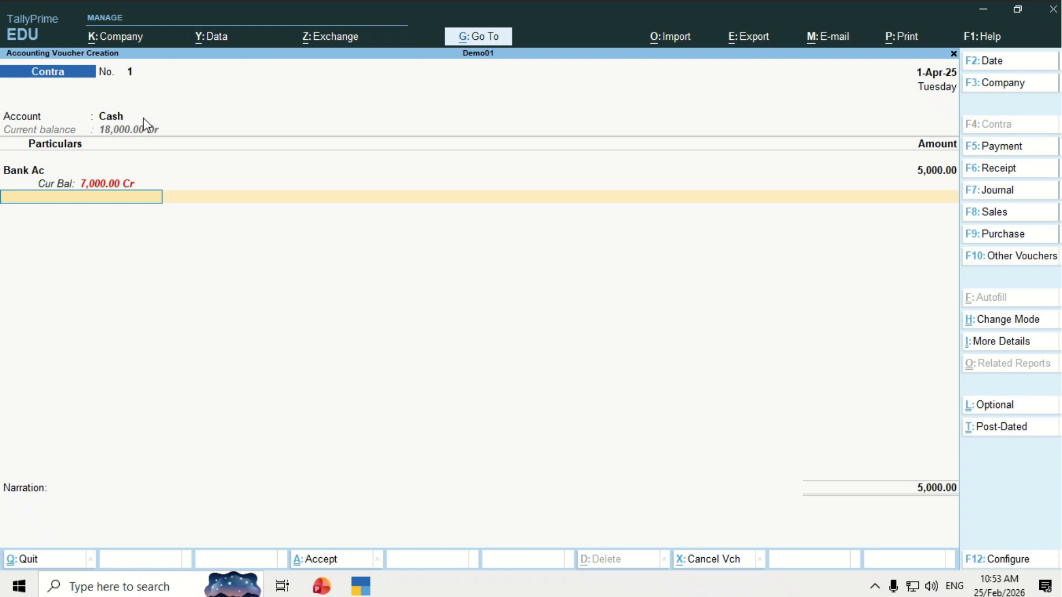
Step: Swap the contra voucher's ledgers, making Bank Ac the account and Cash the entry line
{"action": "key", "text": "BackSpace"}
{"action": "key", "text": "BackSpace"}
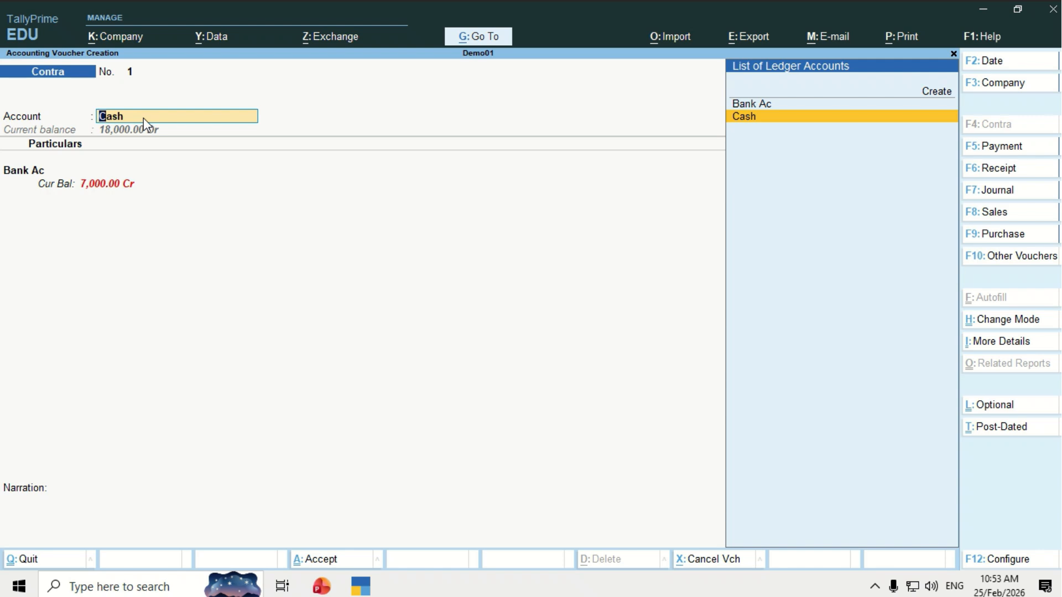
{"action": "key", "text": "Return"}
{"action": "key", "text": "Return"}
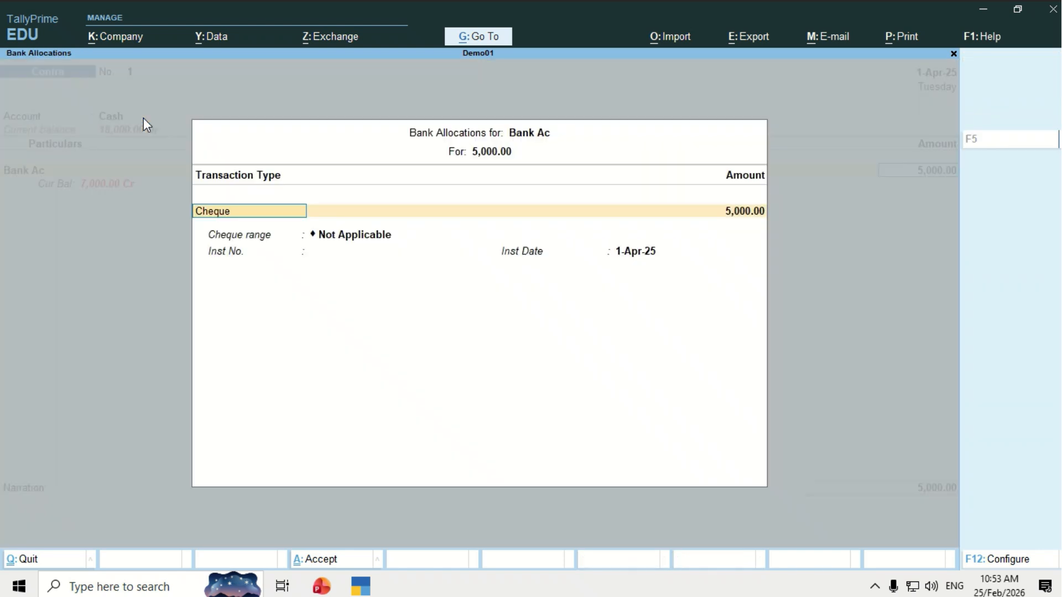
{"action": "key", "text": "BackSpace"}
{"action": "key", "text": "BackSpace"}
{"action": "key", "text": "BackSpace"}
{"action": "key", "text": "Up"}
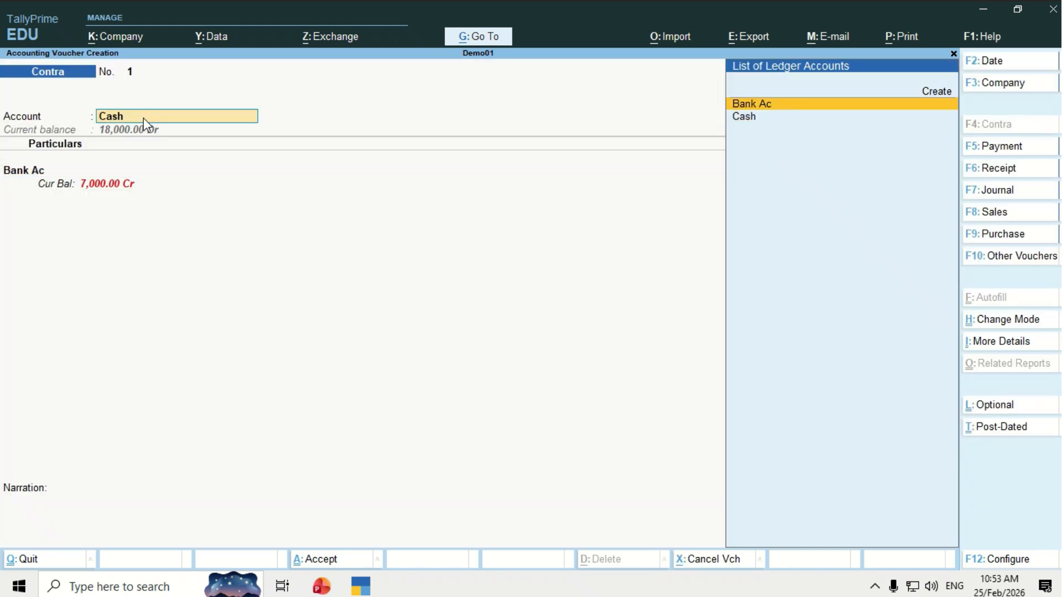
{"action": "key", "text": "Return"}
{"action": "key", "text": "Down"}
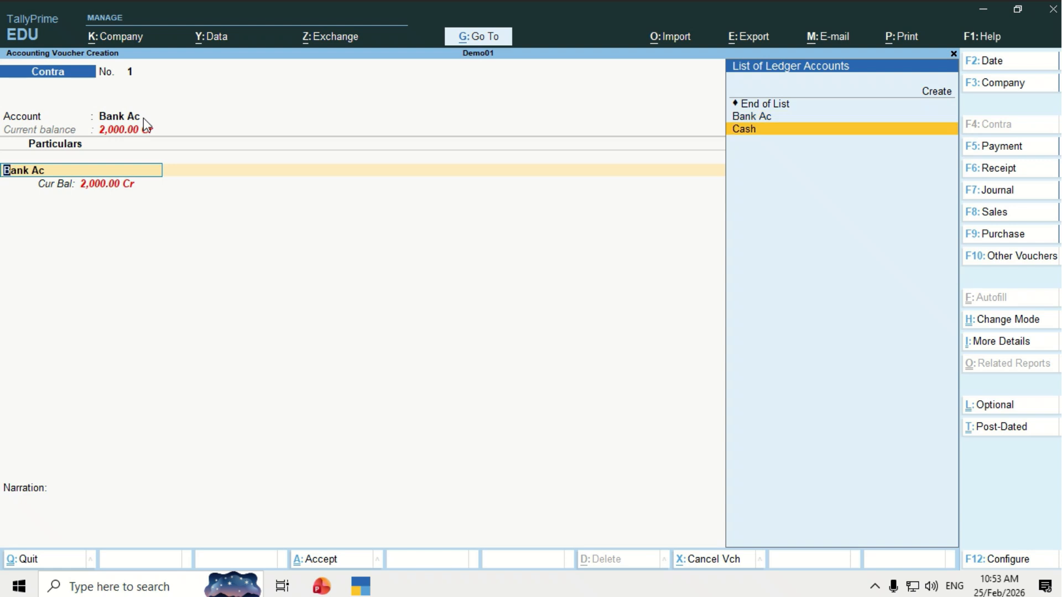
{"action": "key", "text": "Return"}
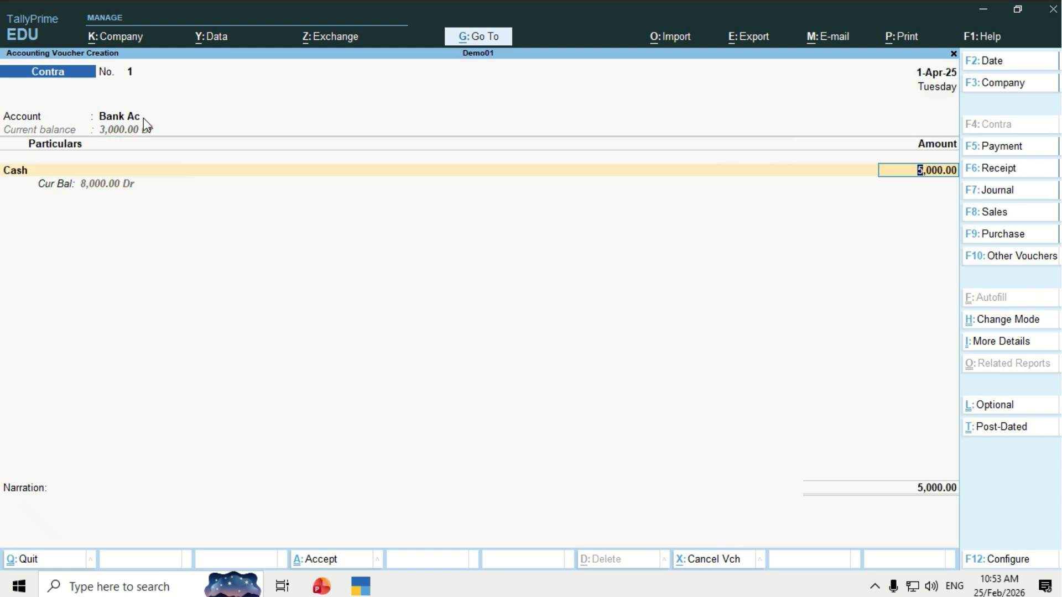
Step: Change the contra voucher's account back to Cash and its entry line back to Bank Ac
{"action": "key", "text": "BackSpace"}
{"action": "key", "text": "BackSpace"}
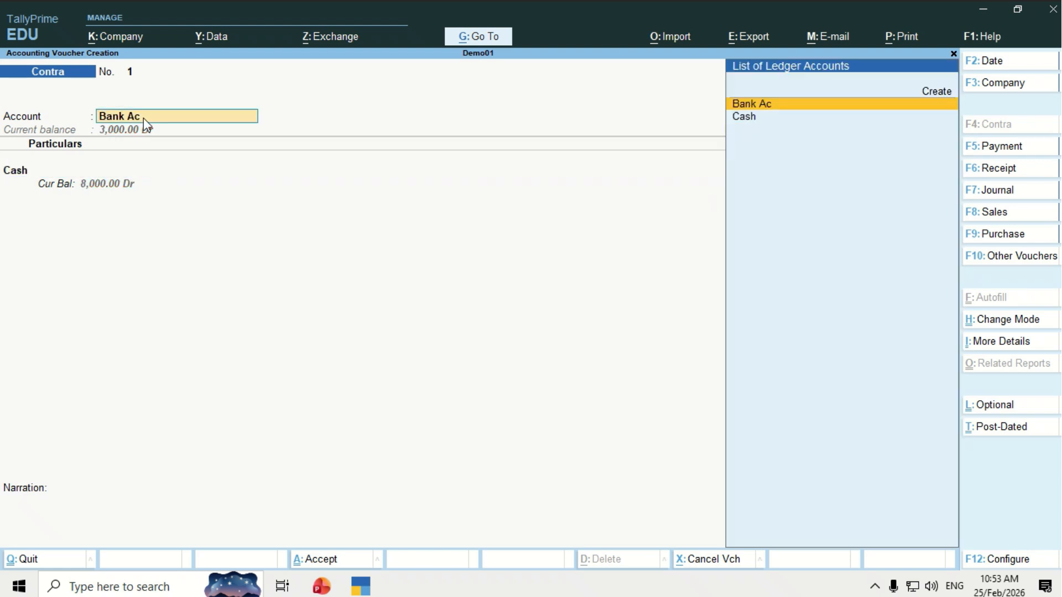
{"action": "key", "text": "Down"}
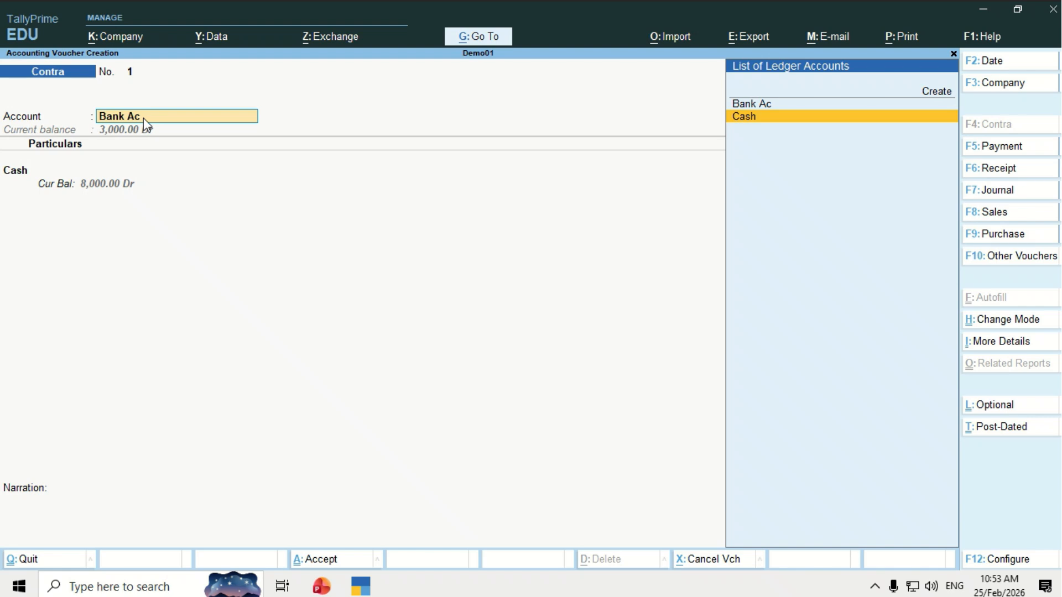
{"action": "key", "text": "Return"}
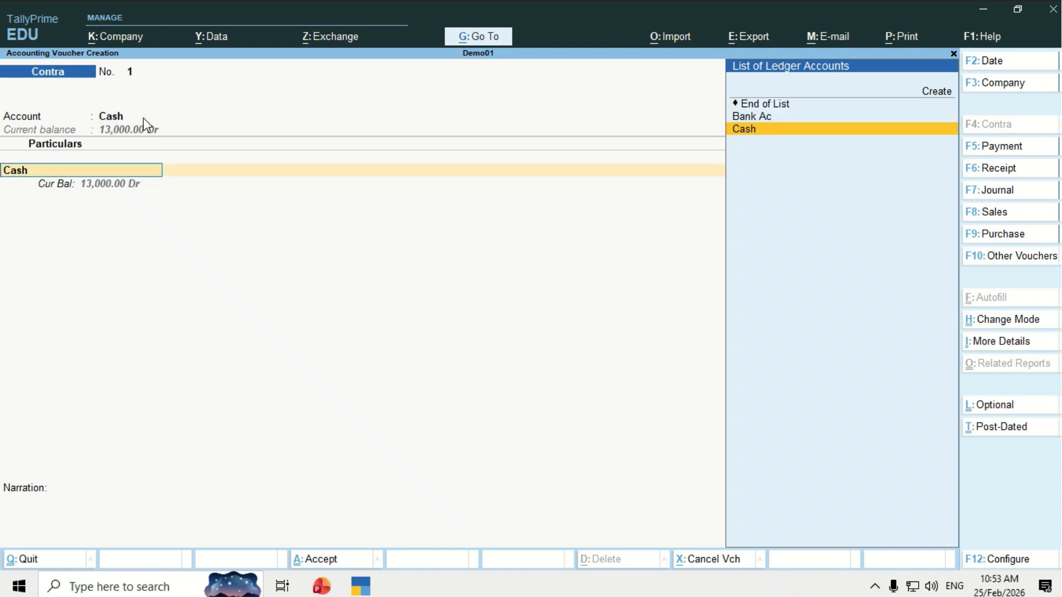
{"action": "key", "text": "Up"}
{"action": "key", "text": "Return"}
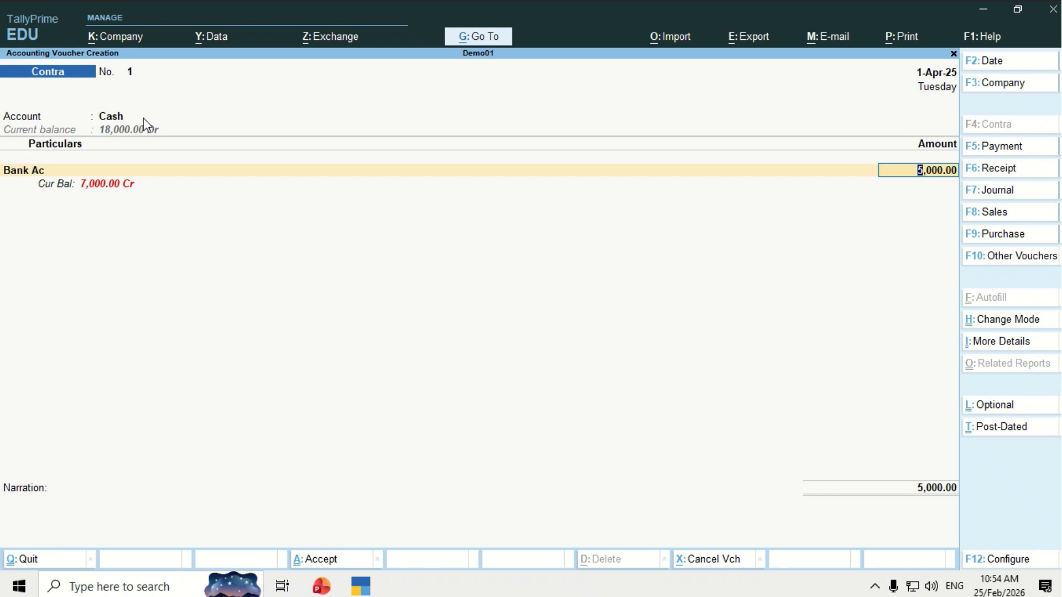
Step: Keep the 5,000 amount and cheque allocation, save the contra voucher with no narration, and return to the Gateway of Tally
{"action": "key", "text": "Return"}
{"action": "key", "text": "Return"}
{"action": "key", "text": "Return"}
{"action": "key", "text": "Return"}
{"action": "key", "text": "Return"}
{"action": "key", "text": "Return"}
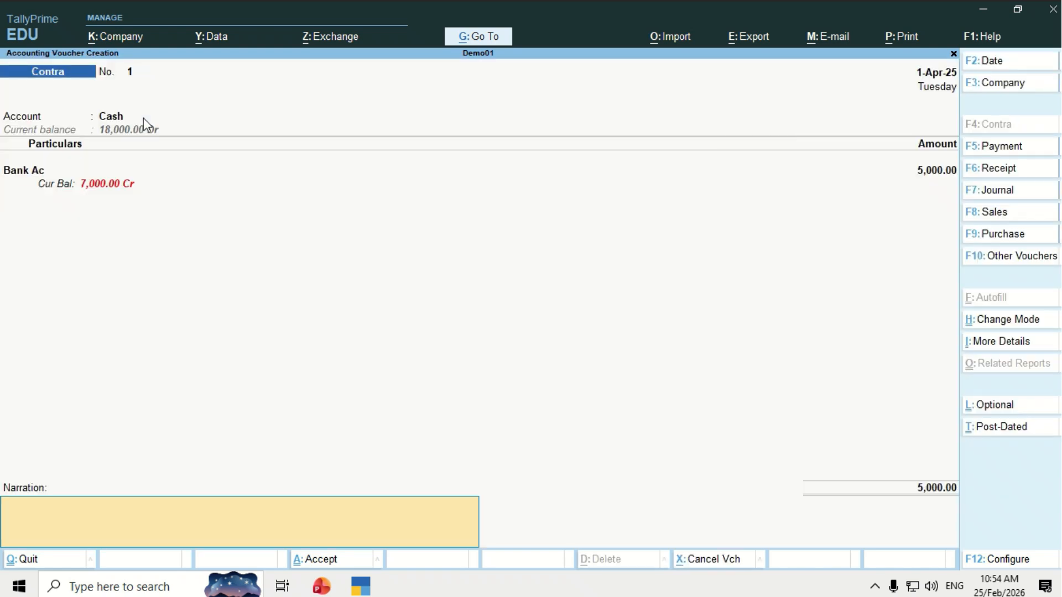
{"action": "key", "text": "Return"}
{"action": "key", "text": "Return"}
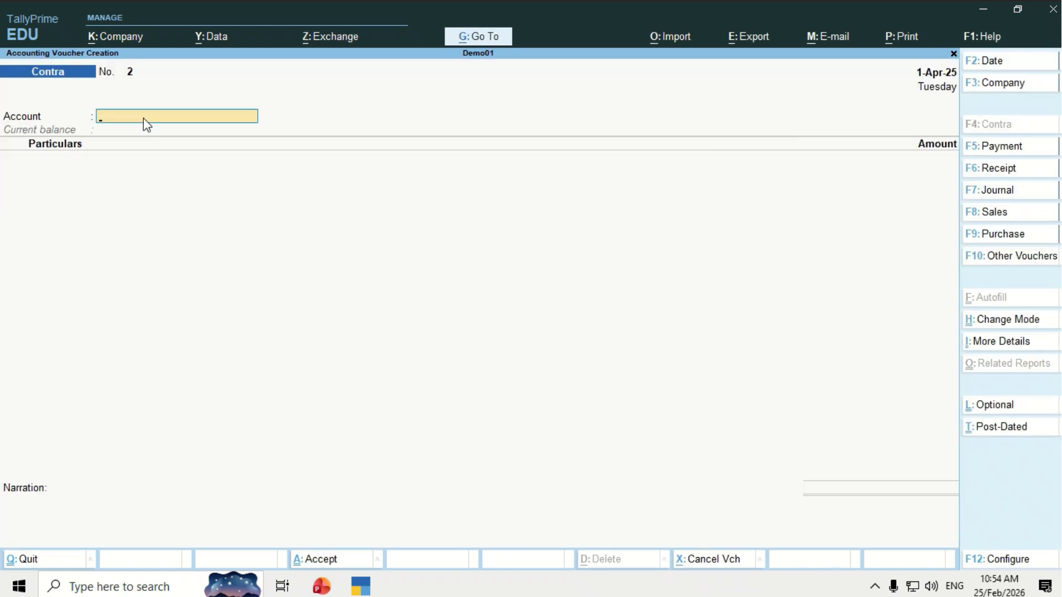
{"action": "key", "text": "Escape"}
{"action": "mouse_move", "coordinate": [434, 1]}
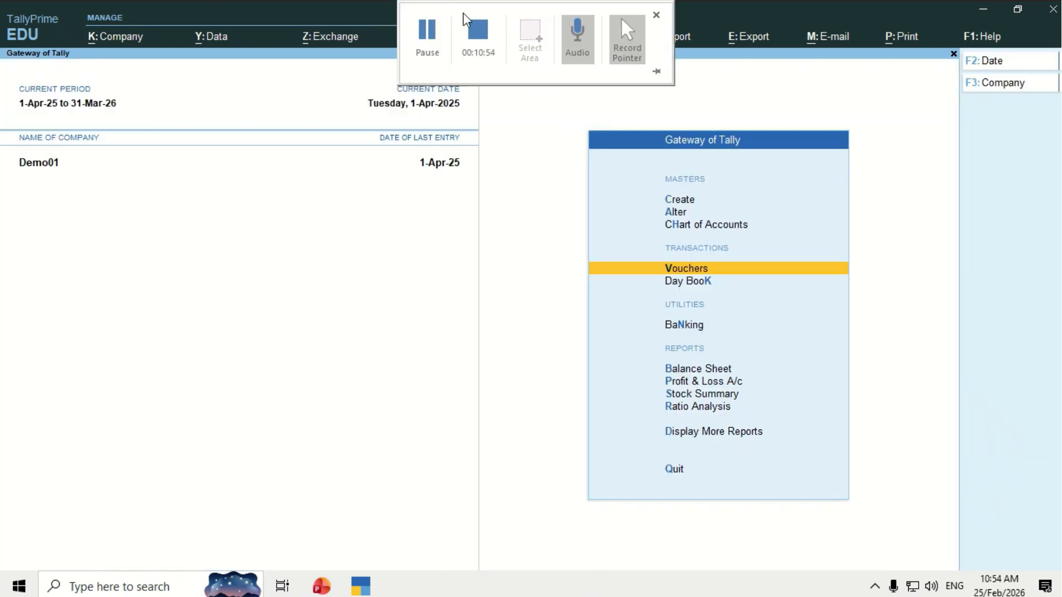